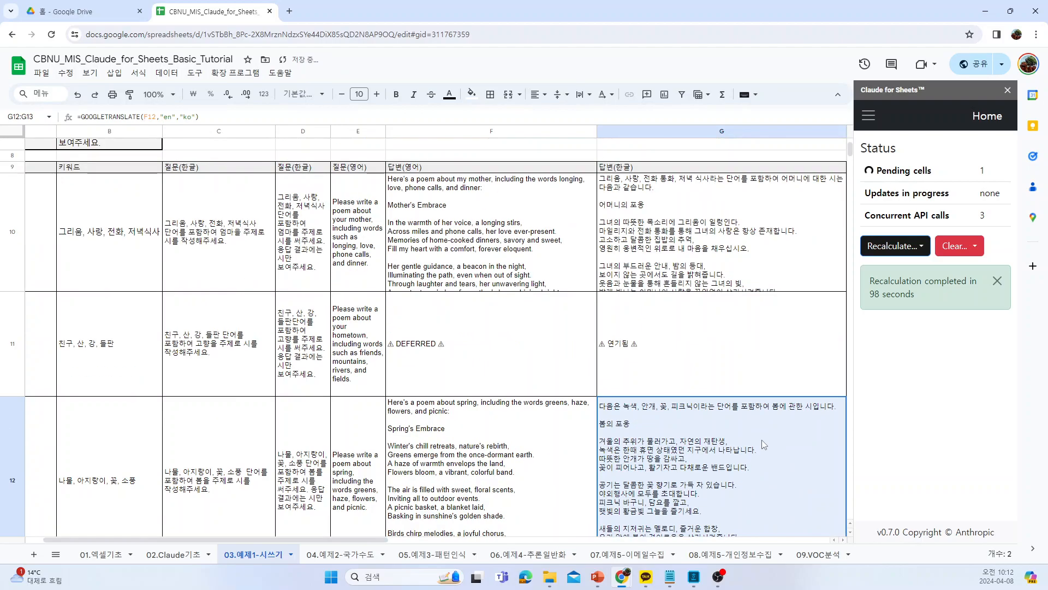
Recalculate the DEFERRED / THROTTLED / #ERROR! cells to regenerate the English poem in F11 and check its Korean translation in G11.
left_click(537, 366)
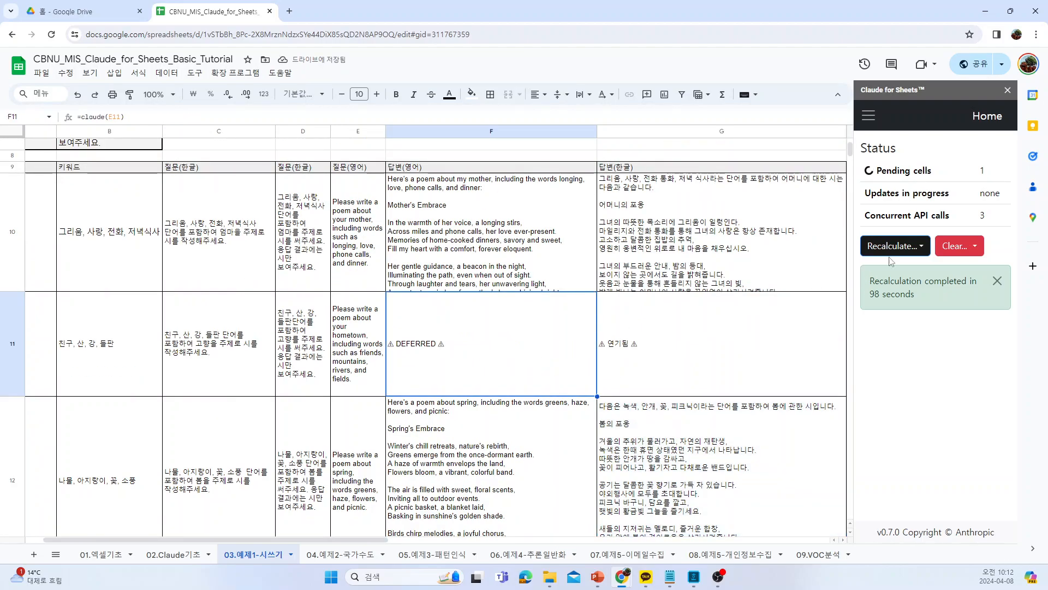
left_click(903, 249)
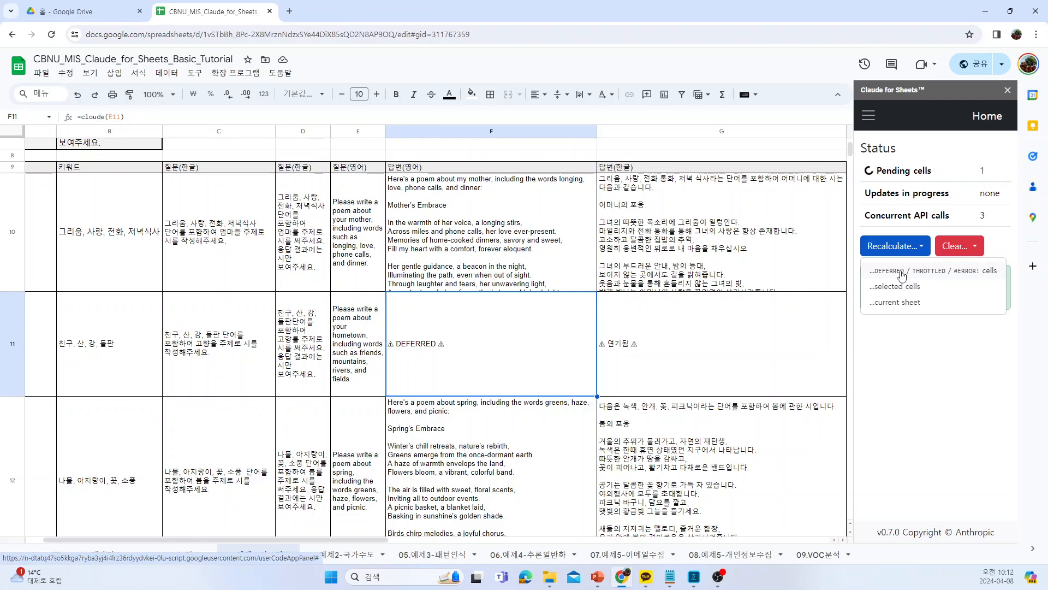
left_click(902, 275)
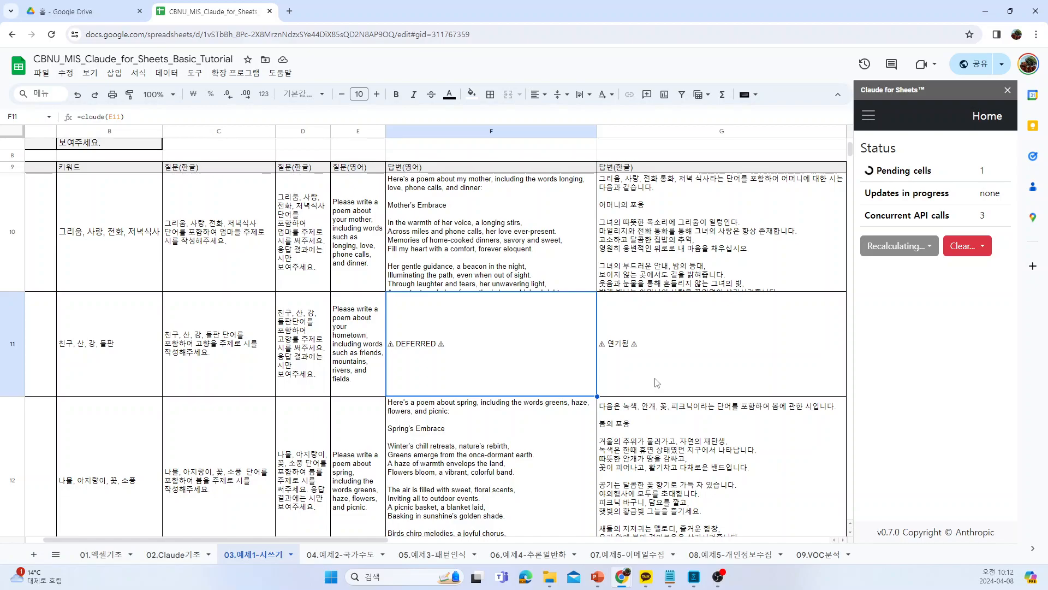
left_click(604, 372)
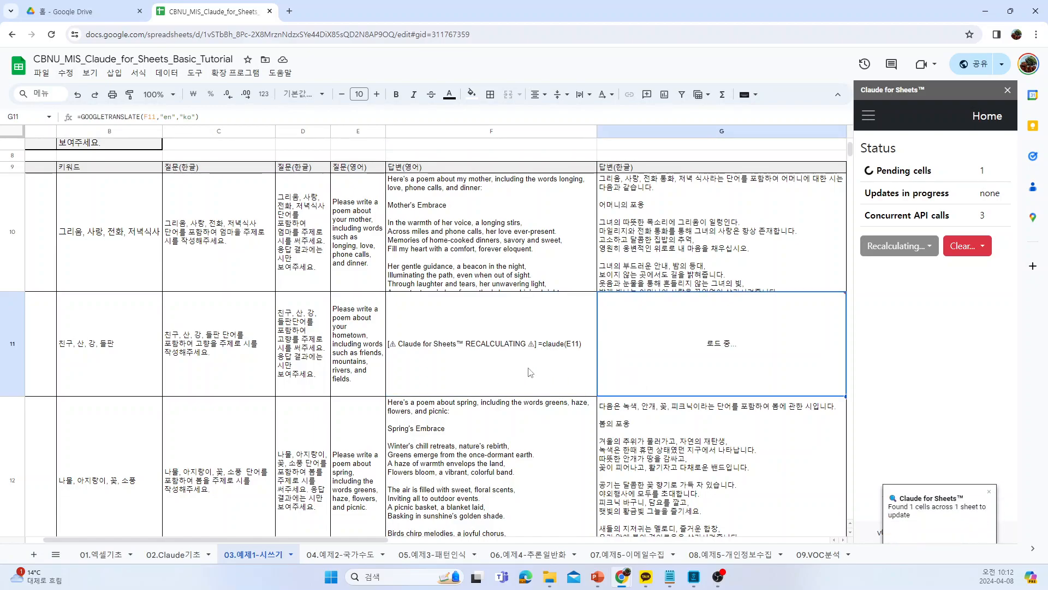
mouse_move(499, 342)
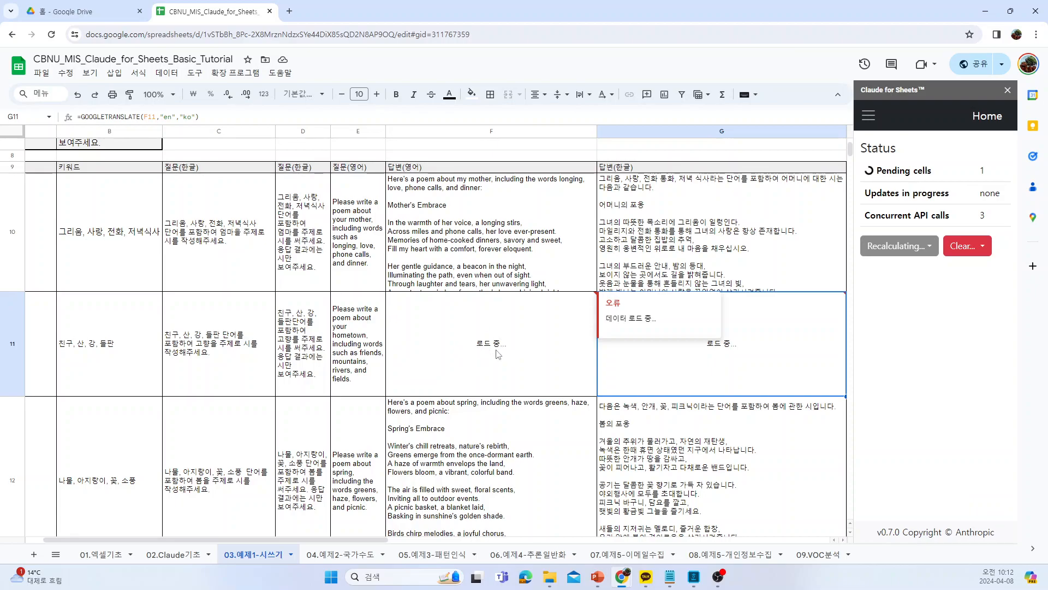
left_click(498, 354)
mouse_move(660, 378)
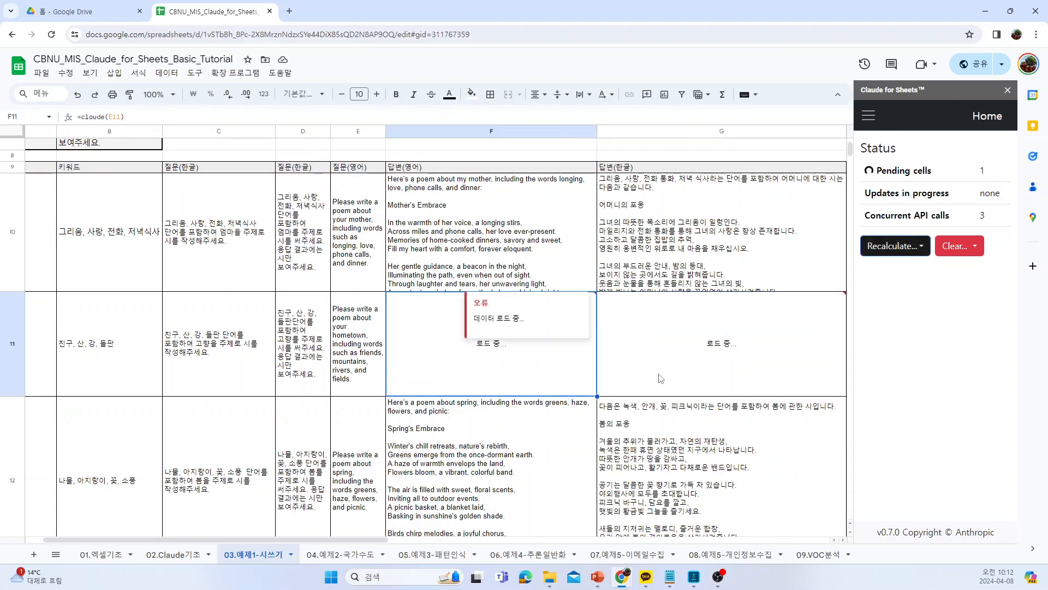
left_click(694, 377)
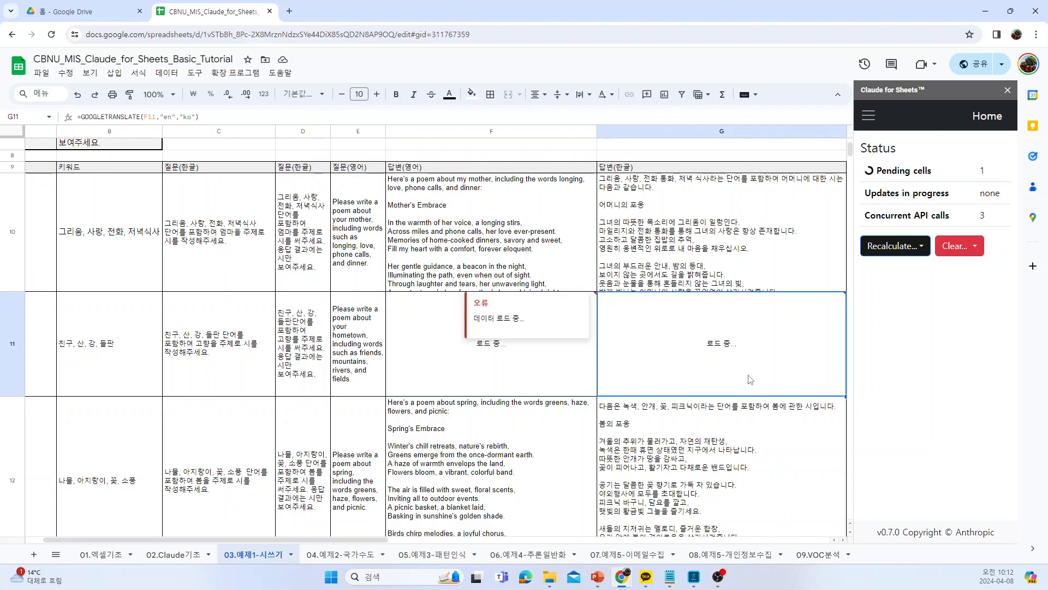
left_click(441, 449)
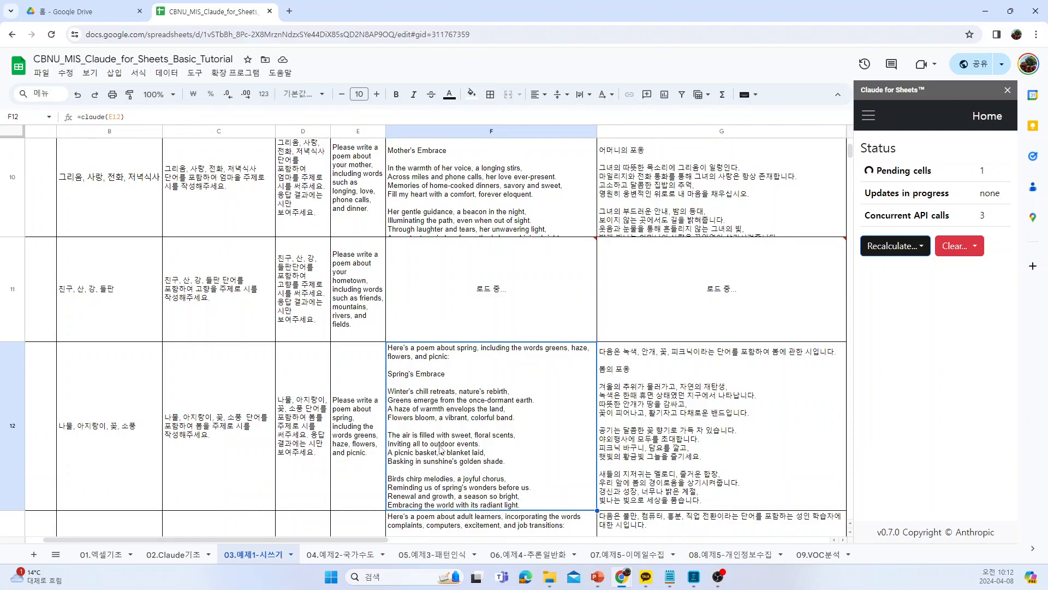
Open the 04.예제2-국가수도 sheet and examine the role, examples, {{COUNTRY}} placeholder and output instruction in the C4 prompt template.
left_click(356, 555)
left_click(236, 256)
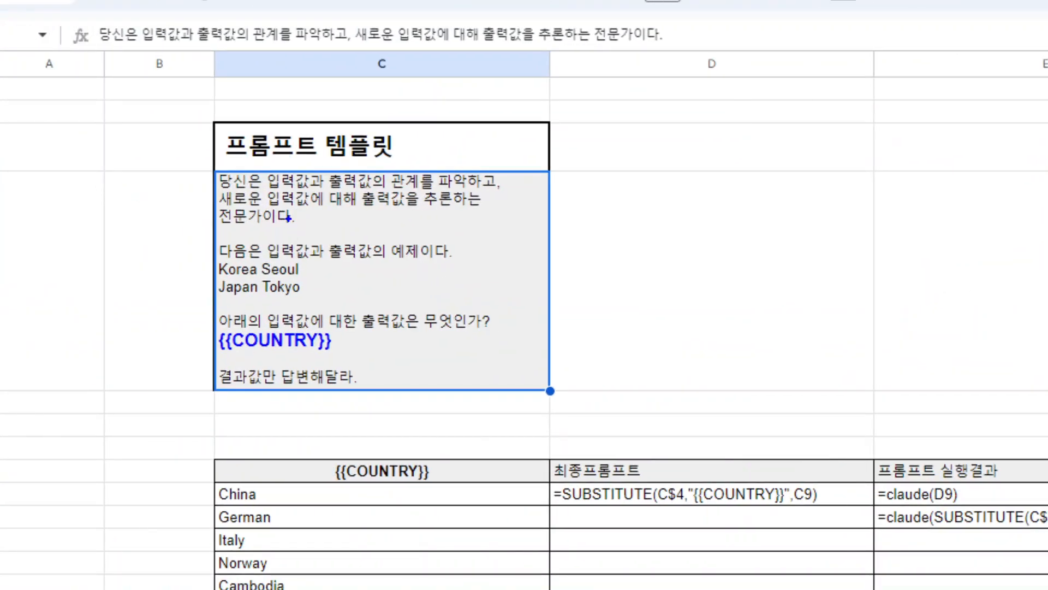
mouse_move(489, 219)
left_mouse_down()
mouse_move(226, 236)
mouse_move(217, 170)
mouse_move(437, 162)
mouse_move(490, 174)
left_mouse_up()
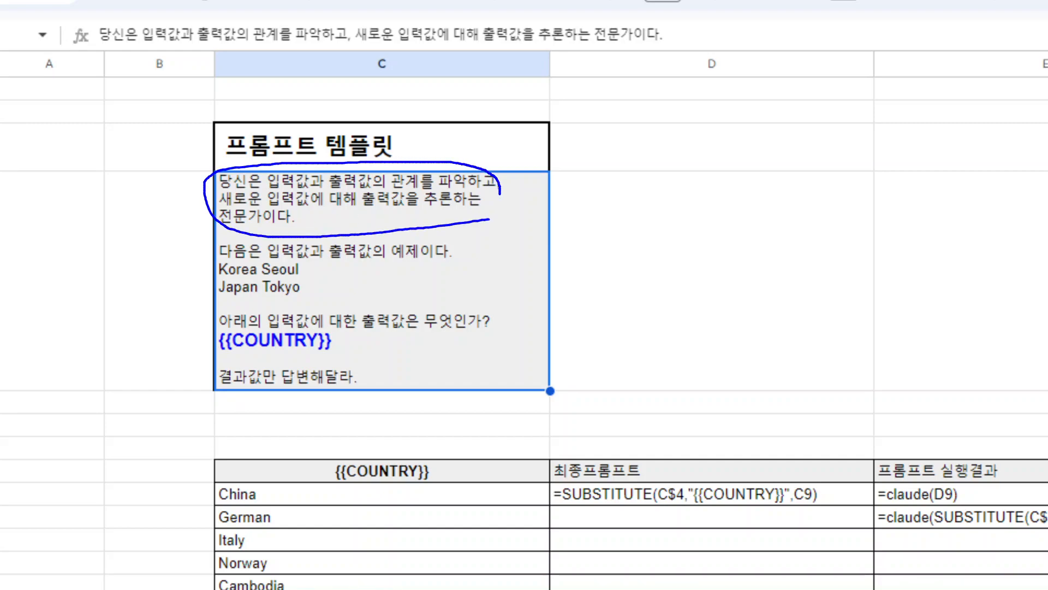
mouse_move(437, 295)
left_mouse_down()
mouse_move(243, 302)
mouse_move(208, 255)
mouse_move(321, 238)
mouse_move(464, 241)
mouse_move(445, 283)
mouse_move(417, 293)
left_mouse_up()
mouse_move(472, 349)
left_mouse_down()
mouse_move(279, 361)
mouse_move(203, 322)
mouse_move(485, 307)
mouse_move(499, 345)
mouse_move(465, 353)
left_mouse_up()
left_click_drag(219, 388, 358, 387)
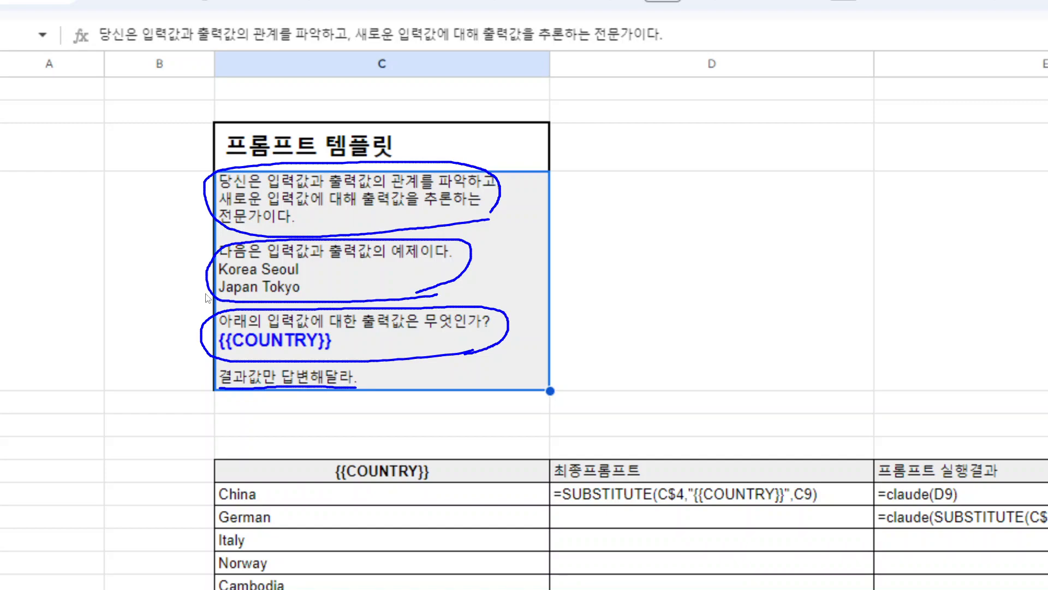
key("Escape")
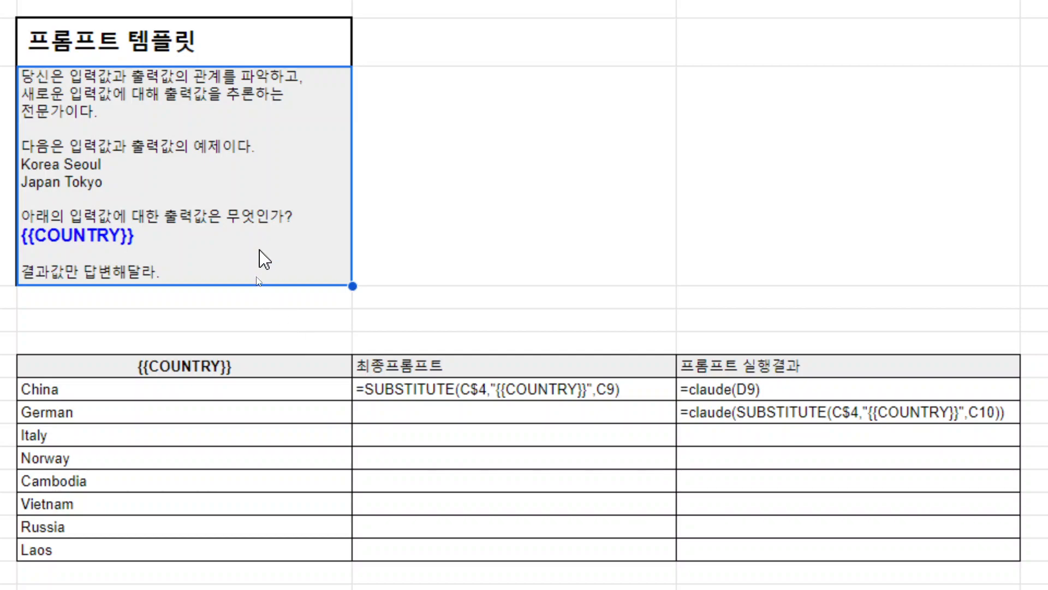
Turn the text in D9 into the live formula =SUBSTITUTE(C$4,"{{COUNTRY}}",C9) and compare the final prompt with the country in C9.
left_click(441, 397)
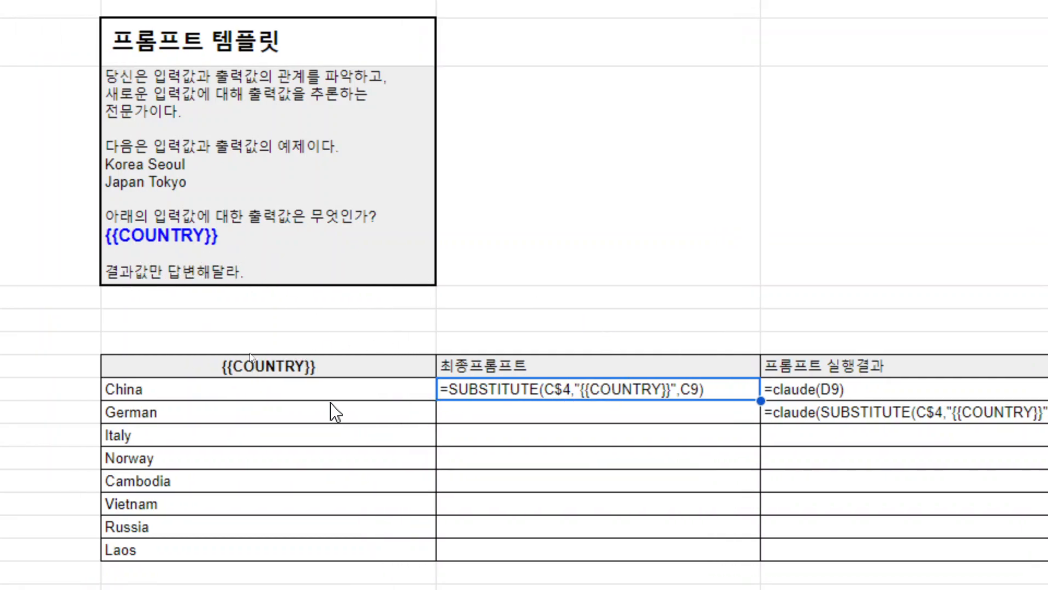
left_click(309, 394)
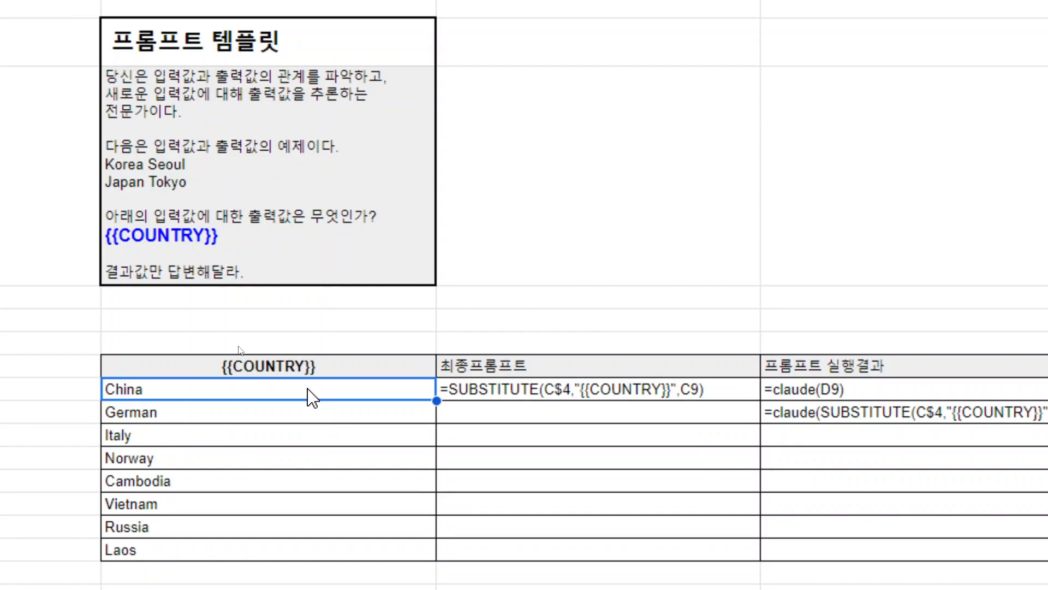
left_click(644, 396)
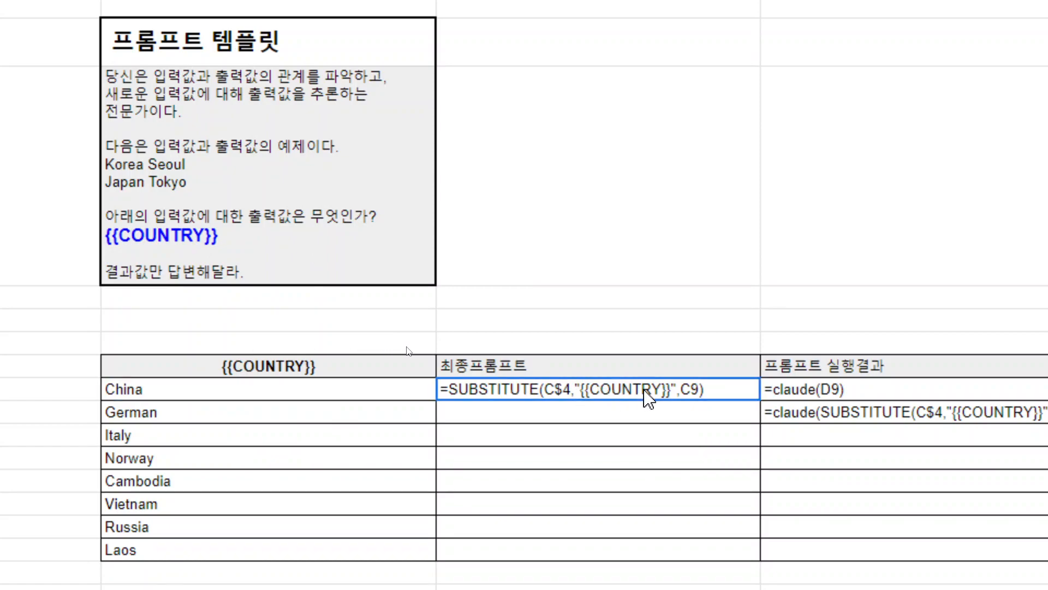
double_click(452, 390)
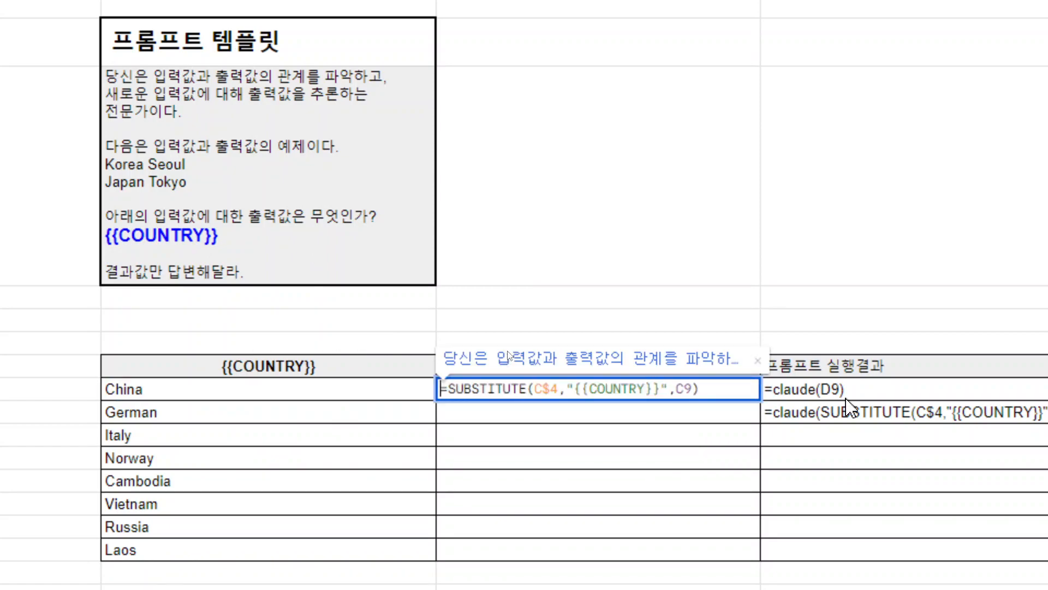
key("Return")
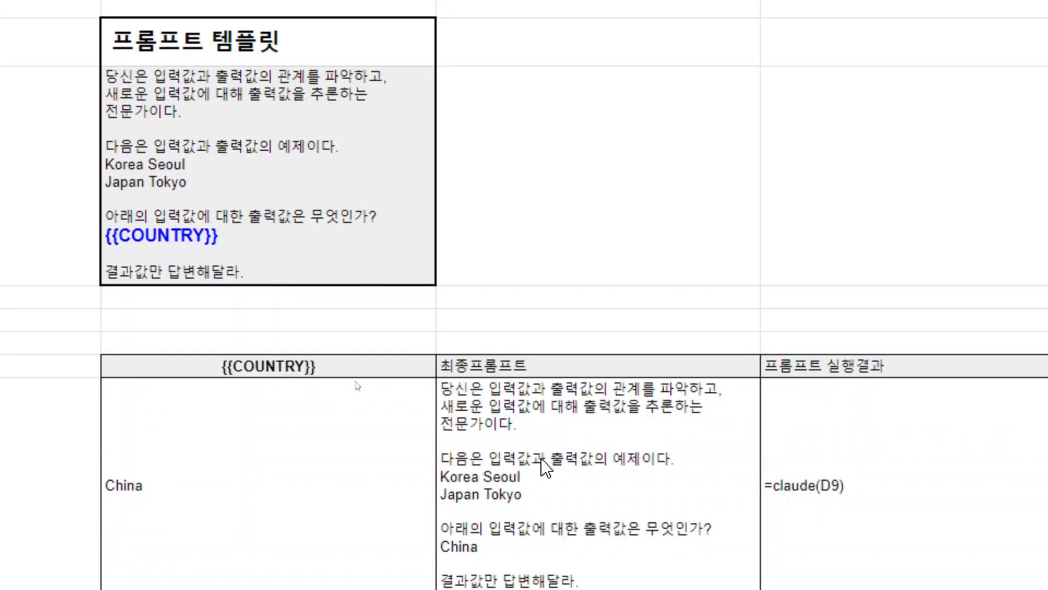
scroll(546, 466, "down", 2)
left_click(157, 407)
double_click(144, 389)
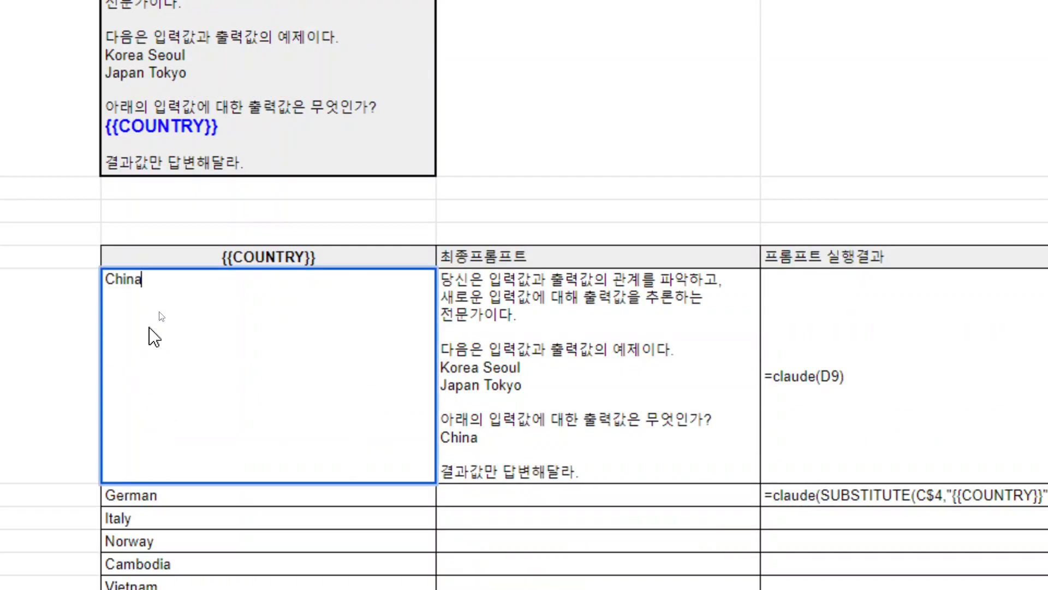
left_click(492, 461)
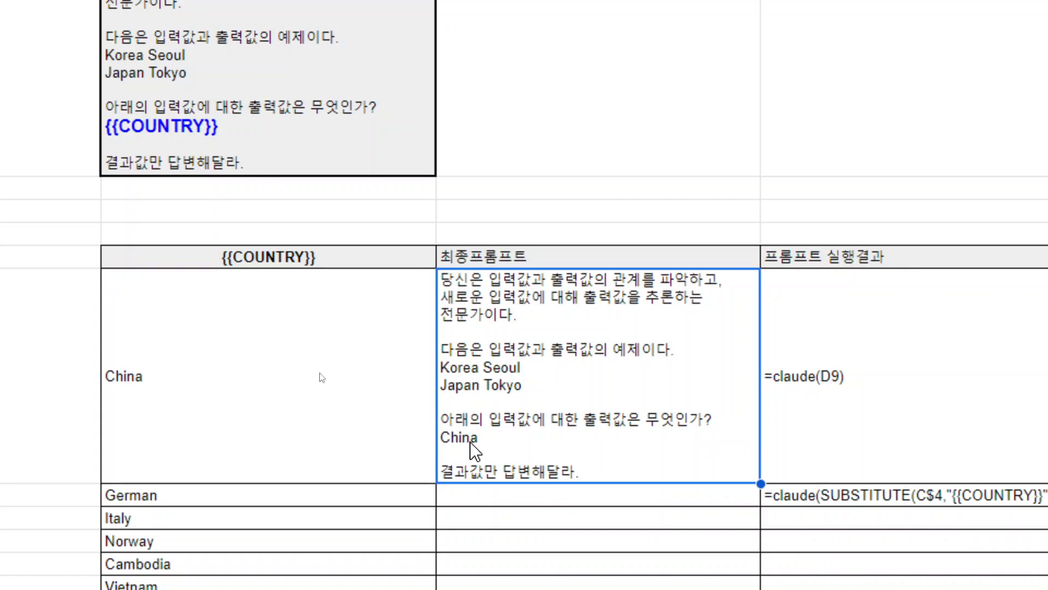
Convert the text in E9 into the live formula =claude(D9) and review the answer against the China prompt.
double_click(861, 405)
left_click(767, 279)
key("Delete")
key("Return")
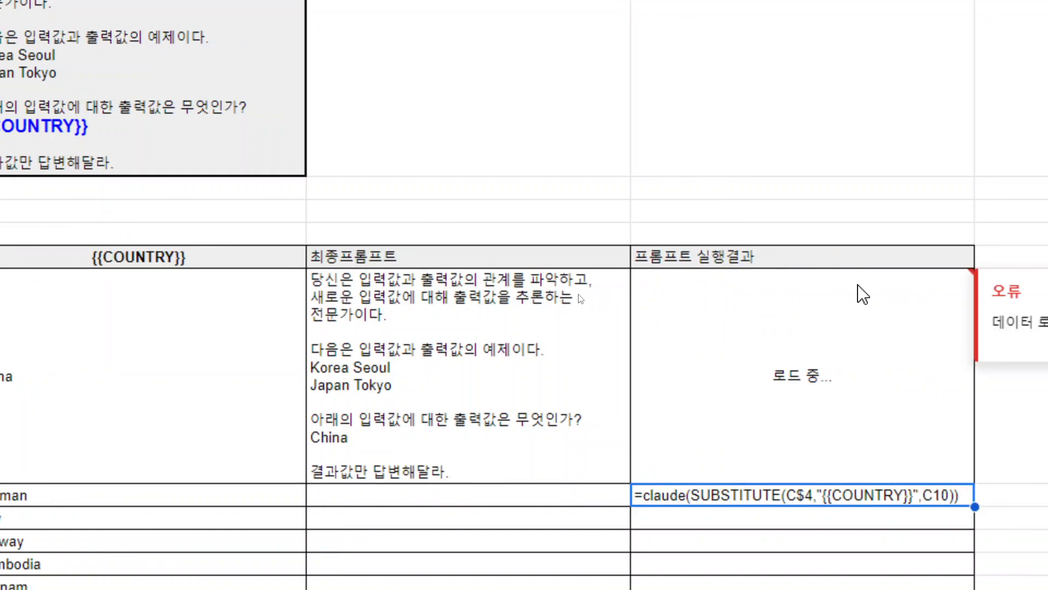
left_click(672, 383)
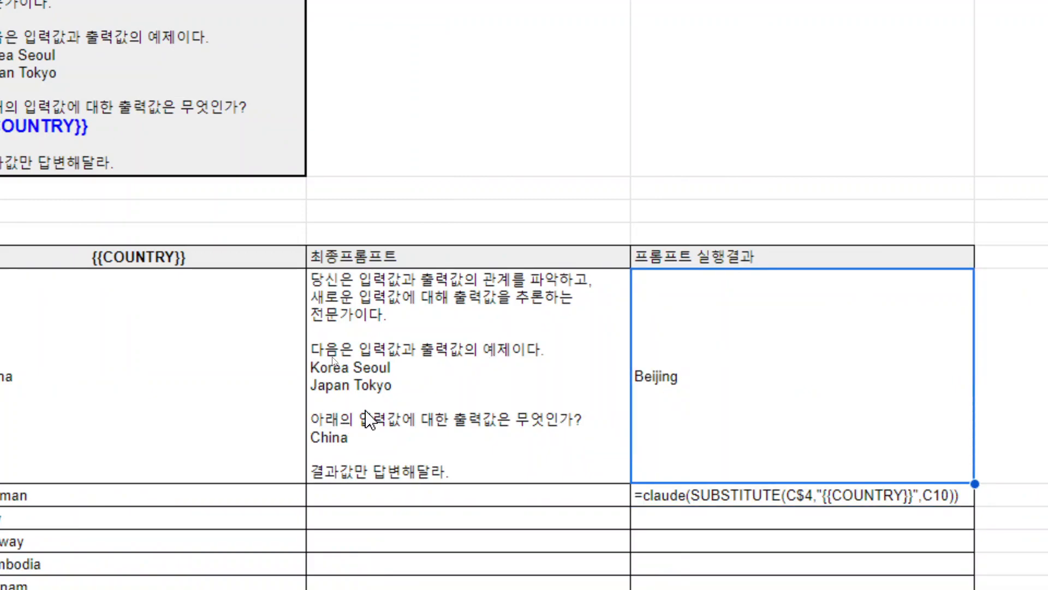
left_click(78, 402)
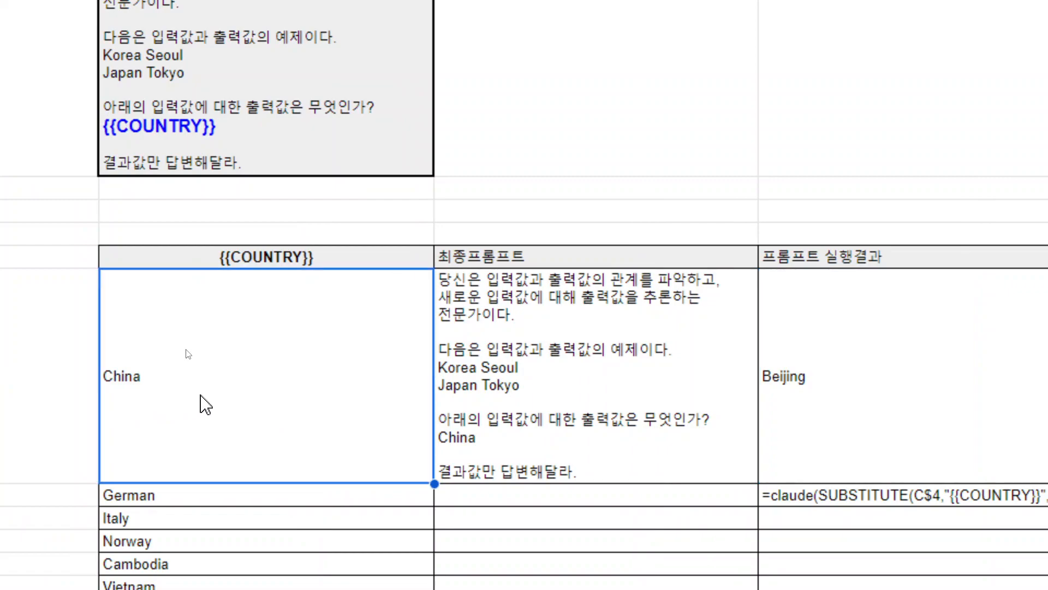
left_click(764, 400)
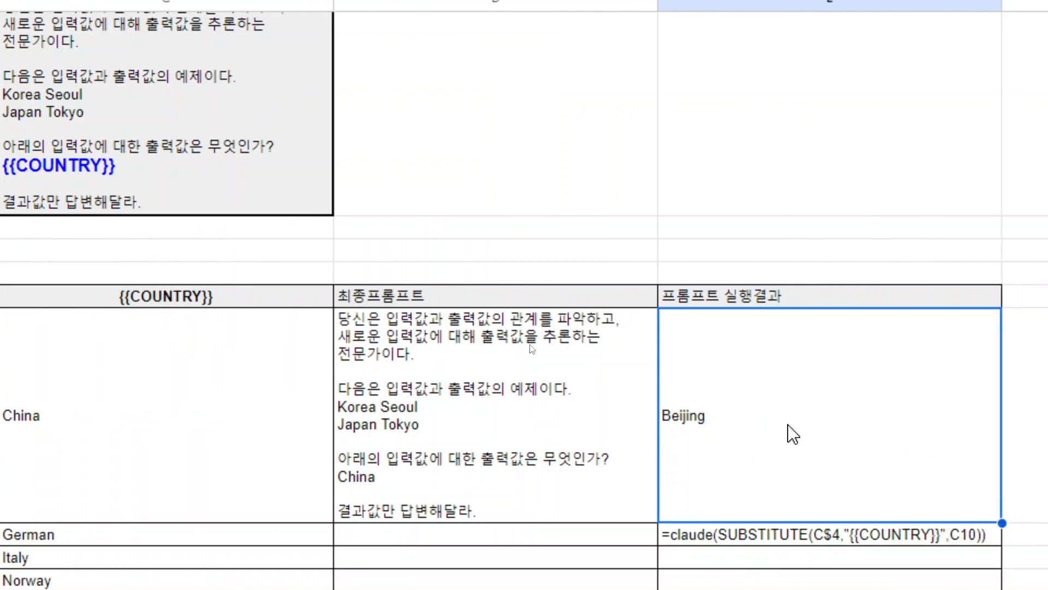
left_click(617, 426)
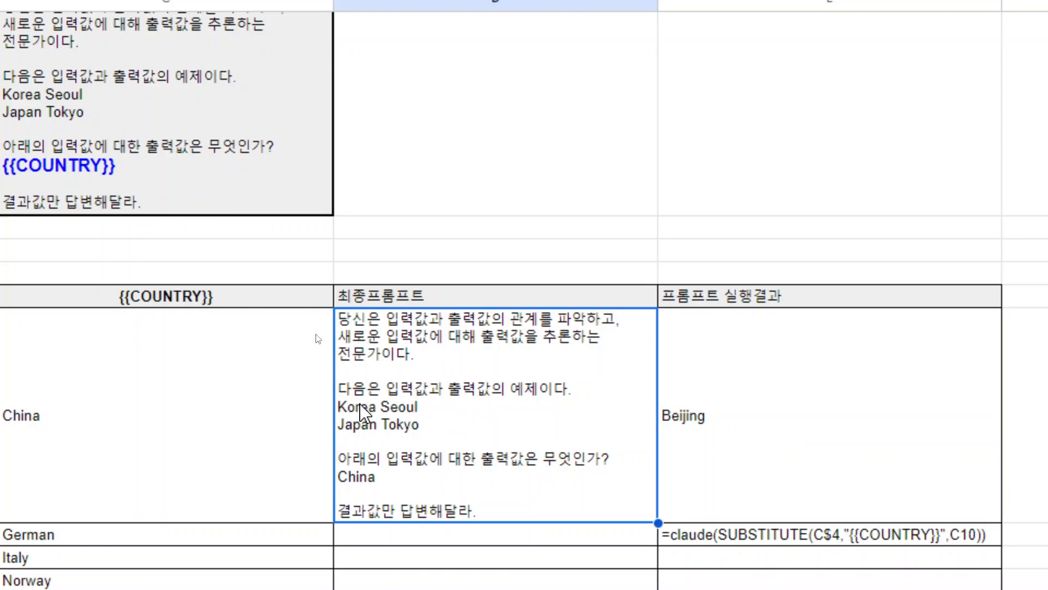
left_click(684, 423)
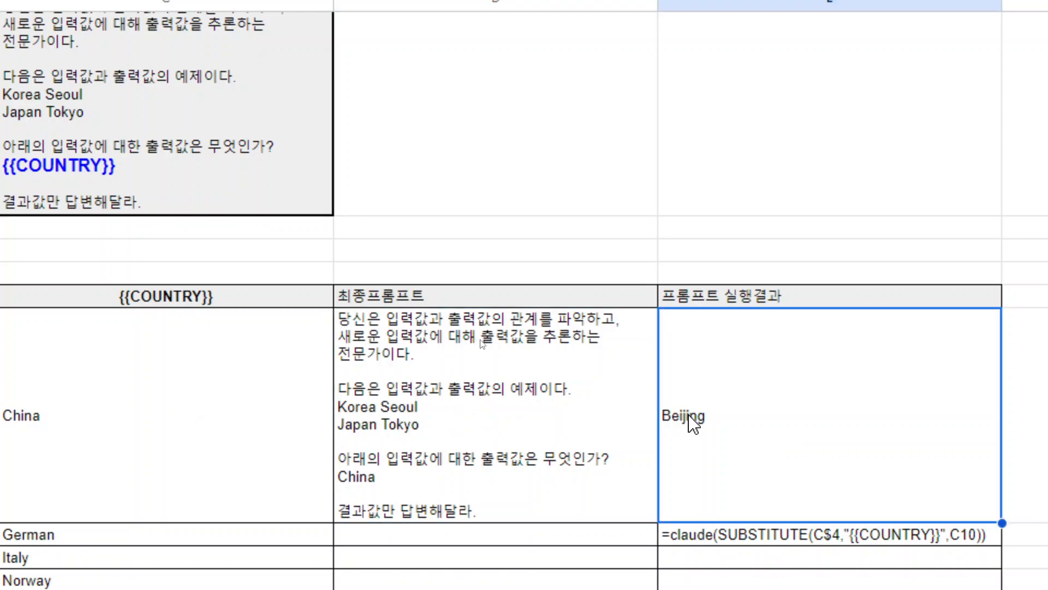
Activate the combined formula =claude(SUBSTITUTE(C$4,"{{COUNTRY}}",C10)) in E10 by removing its leading apostrophe.
scroll(732, 497, "down", 1)
left_click(719, 518)
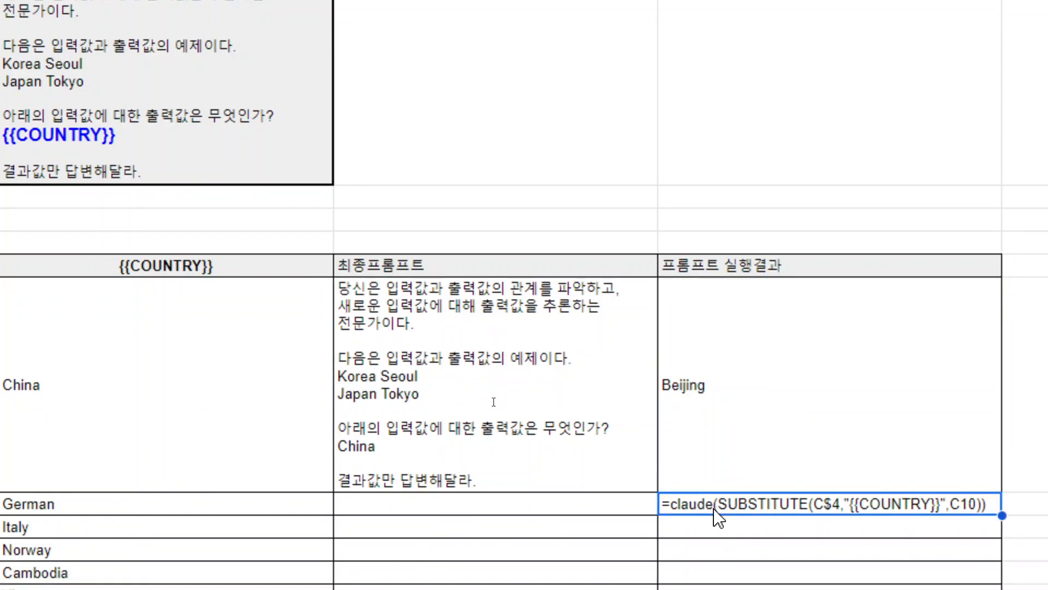
double_click(720, 508)
left_click_drag(722, 502, 934, 503)
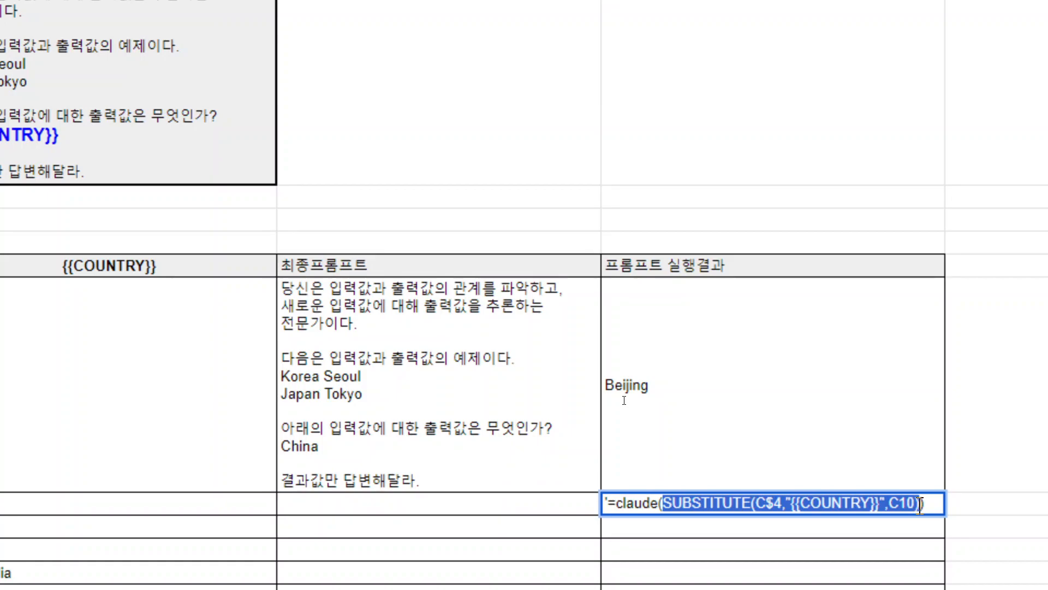
left_click(607, 504)
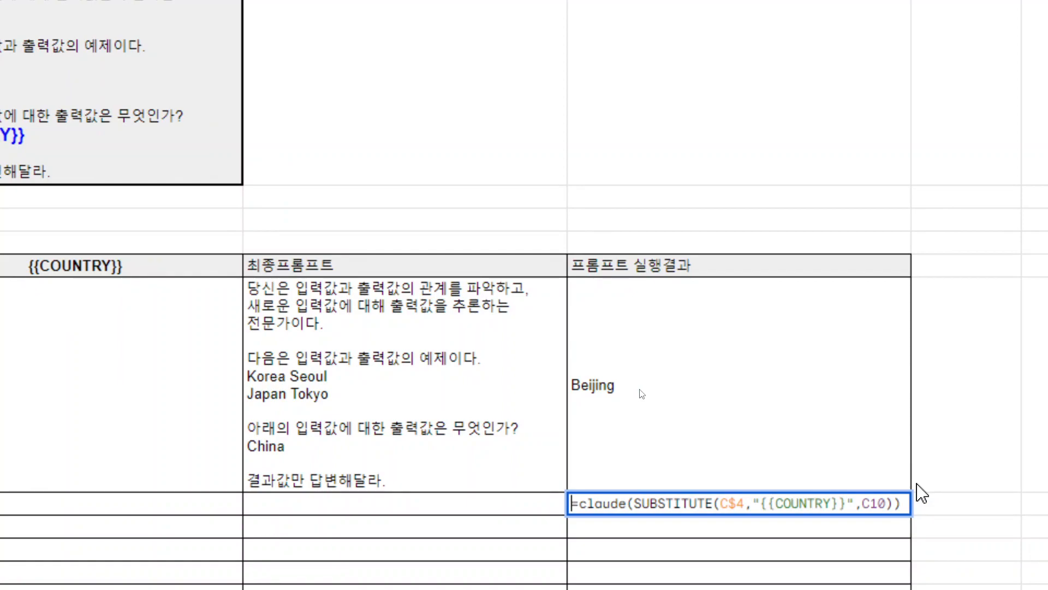
key("Return")
Fill the combined Claude formula from E10 down through E16 for the remaining countries.
scroll(801, 429, "down", 4)
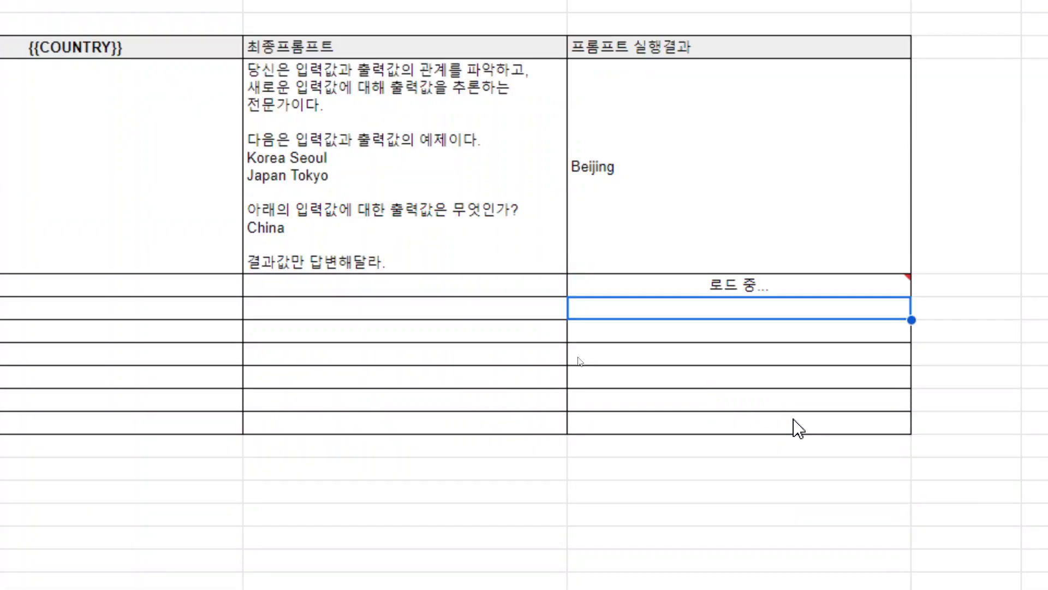
left_click(717, 293)
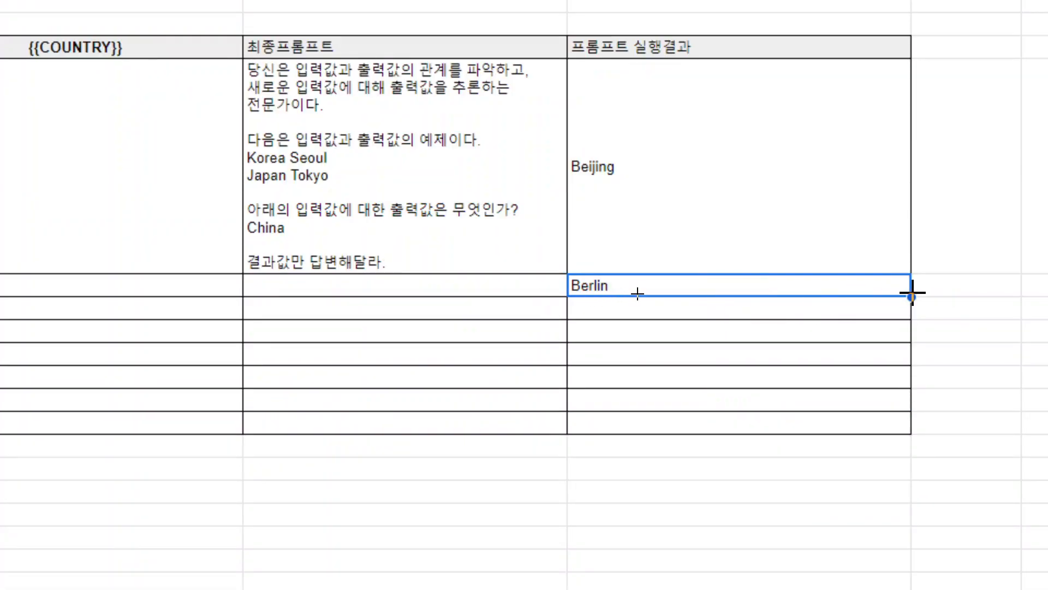
left_click_drag(911, 294, 913, 428)
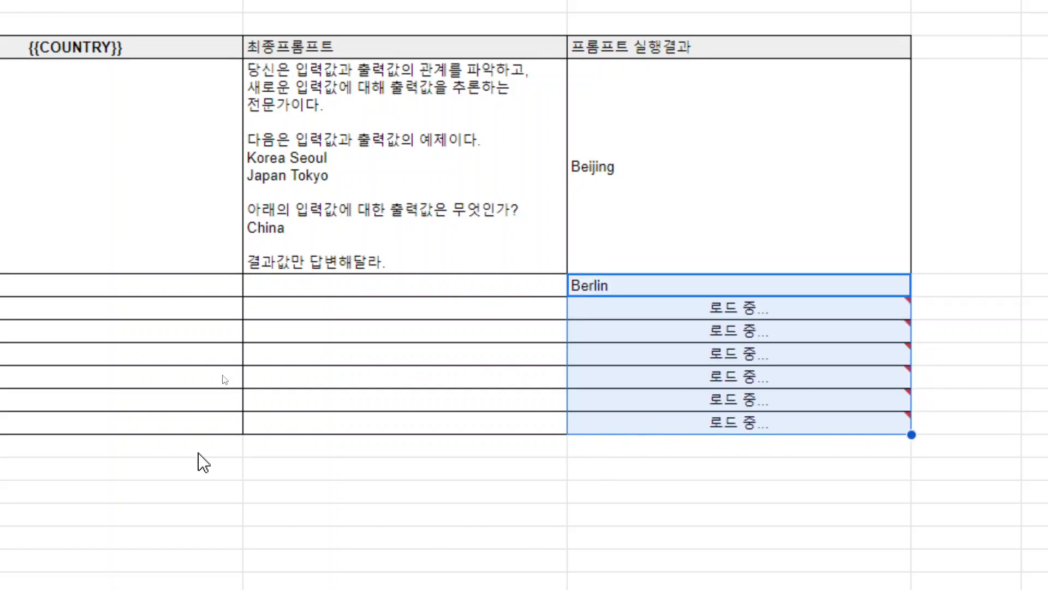
Recalculate the DEFERRED / THROTTLED / #ERROR! cells in the capital results and return to the prompt template in C4.
scroll(292, 462, "left", 2)
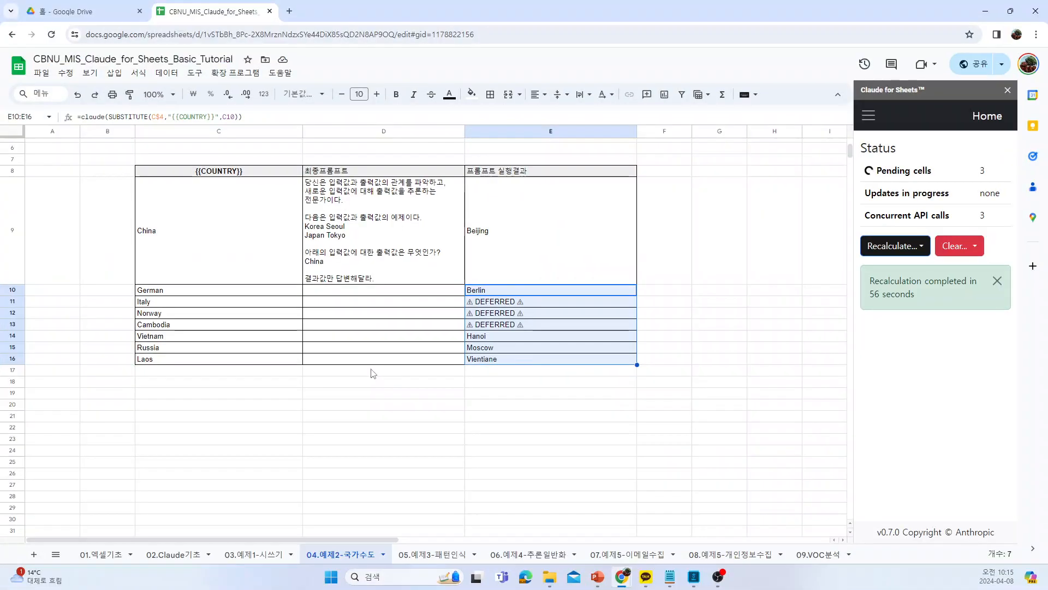
left_click(892, 255)
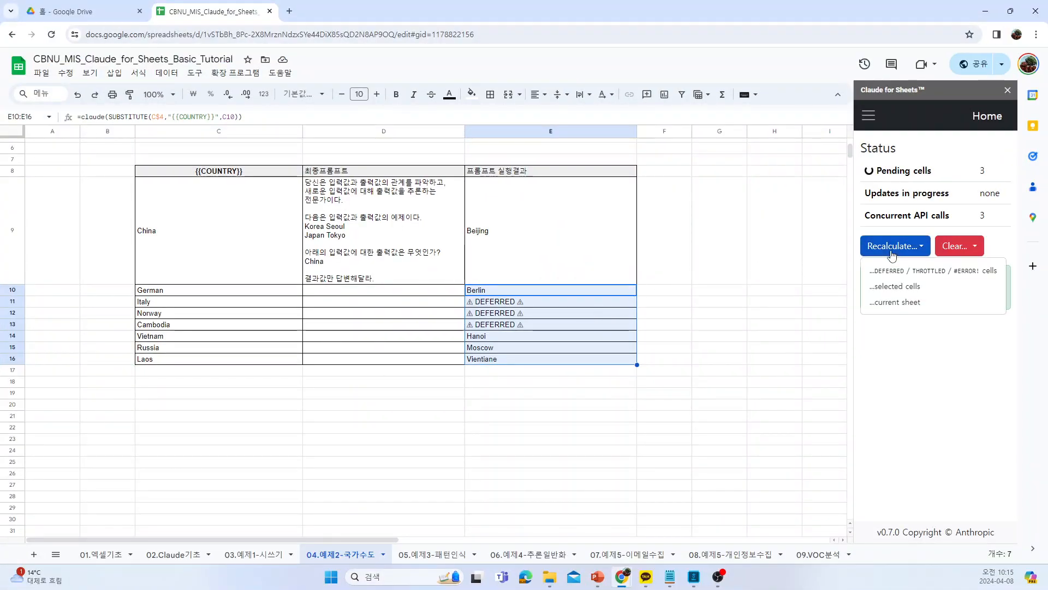
left_click(898, 270)
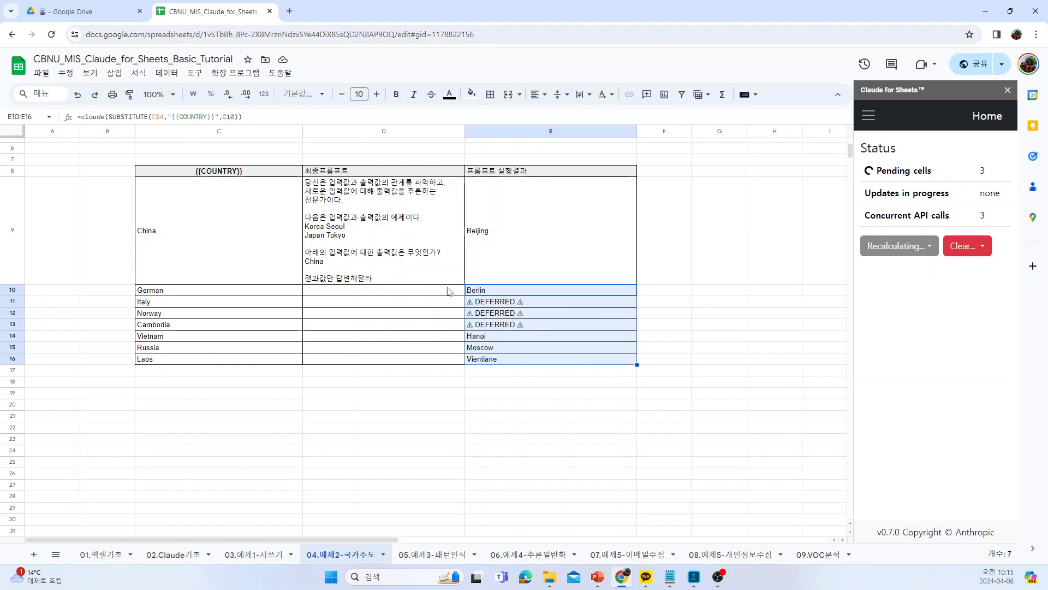
scroll(192, 236, "up", 2)
left_click(192, 236)
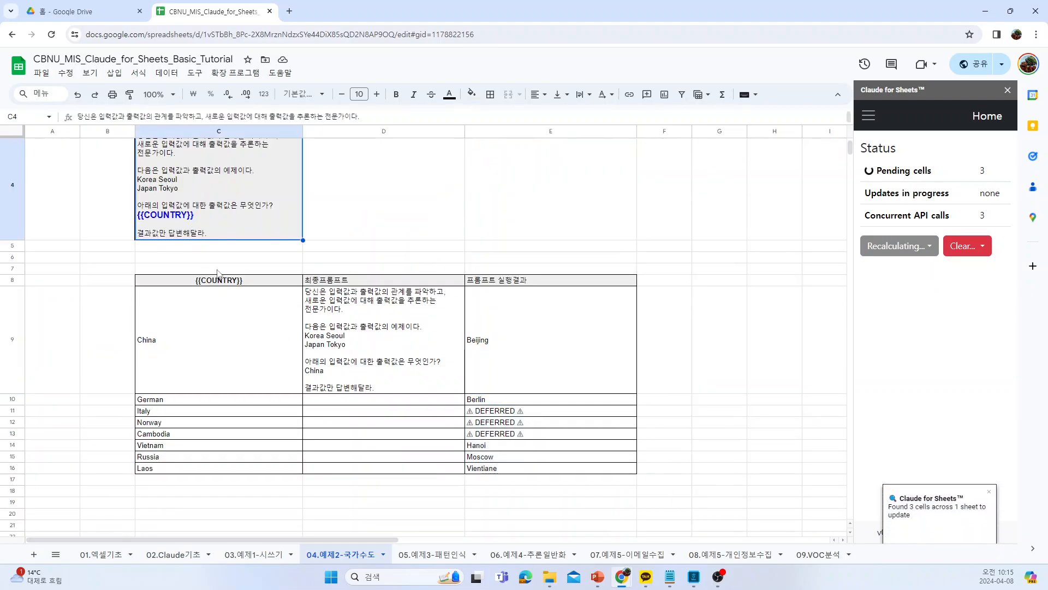
Open the 05.예제3-패턴인식 sheet and examine the prompt template's role statement, example pairs, {{INPUT}} placeholder and answer-only instruction.
scroll(192, 236, "up", 1)
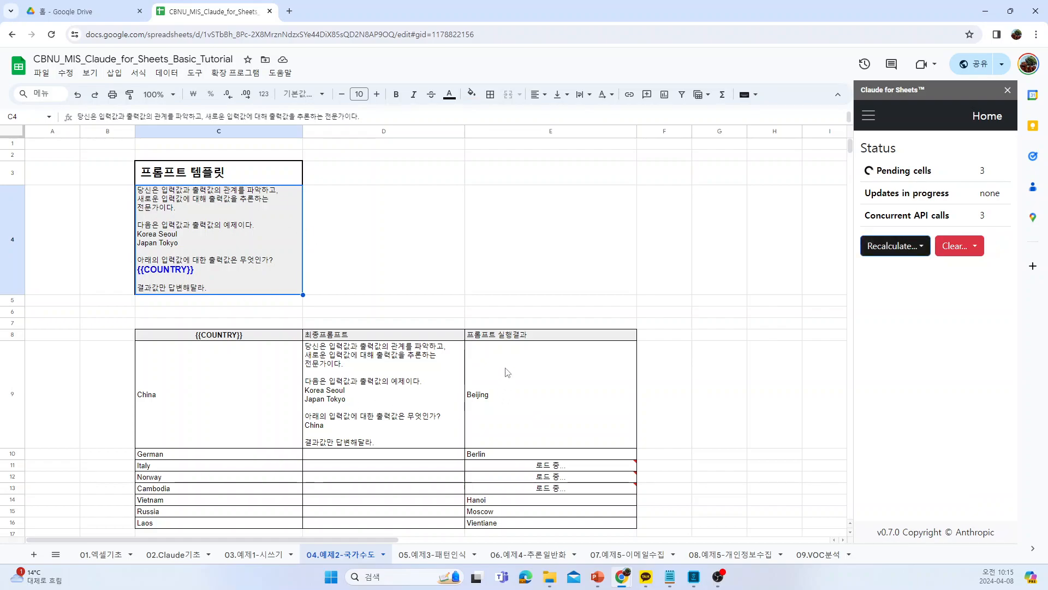
left_click(427, 555)
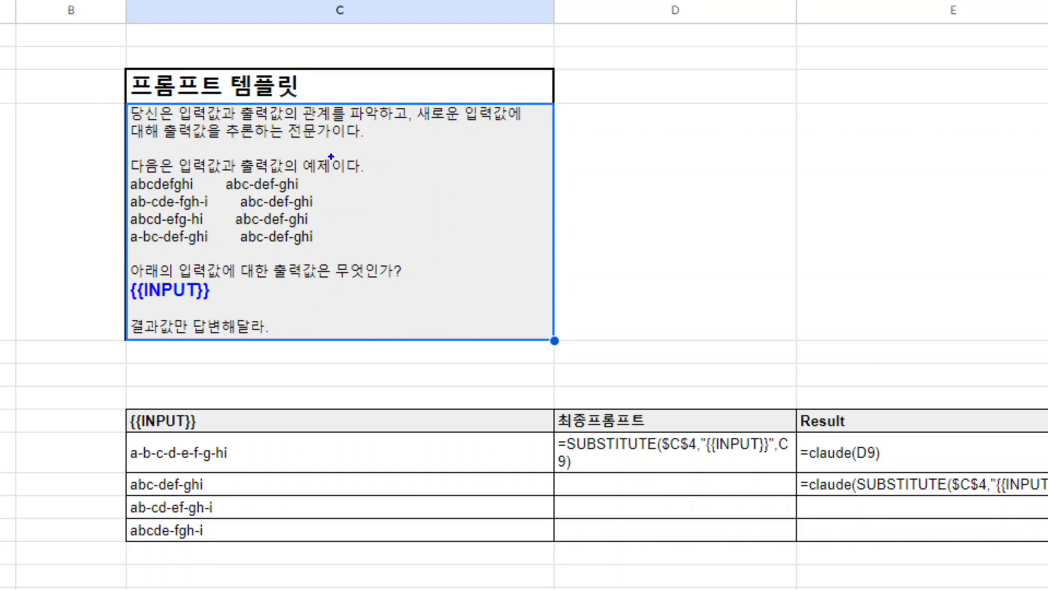
left_click_drag(351, 139, 290, 145)
mouse_move(119, 134)
left_mouse_down()
mouse_move(328, 91)
mouse_move(516, 105)
mouse_move(344, 141)
mouse_move(127, 164)
mouse_move(162, 248)
mouse_move(349, 234)
mouse_move(366, 165)
left_mouse_up()
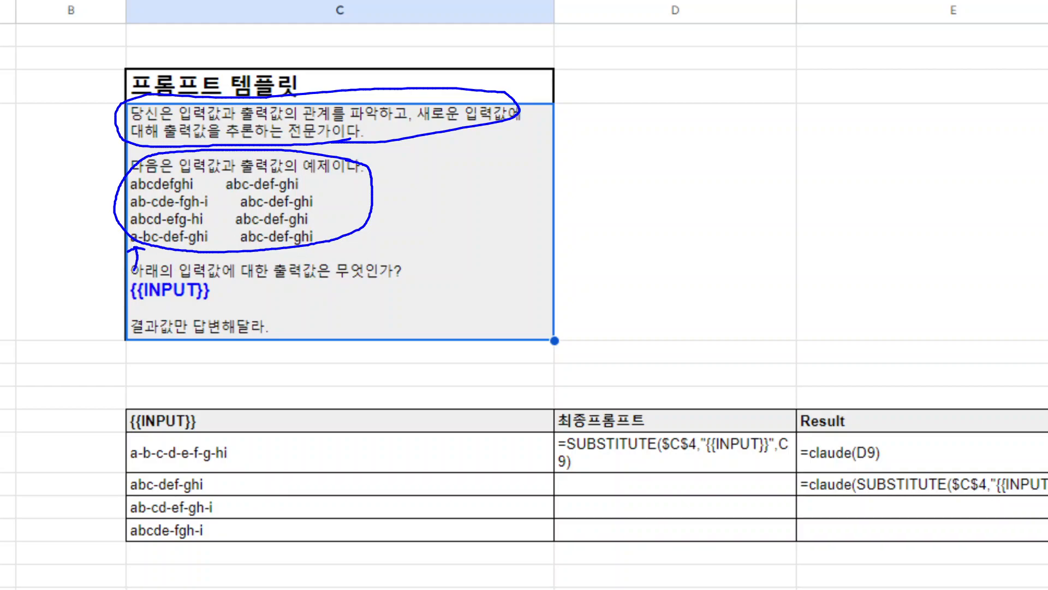
left_click_drag(131, 295, 207, 295)
left_click_drag(277, 295, 284, 250)
left_click_drag(135, 334, 269, 333)
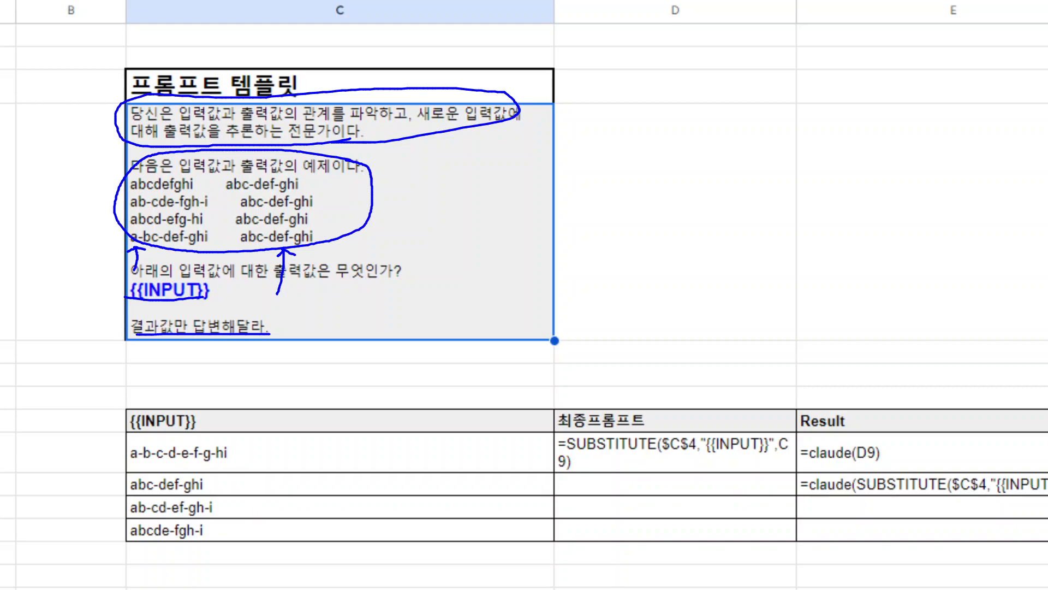
key("Escape")
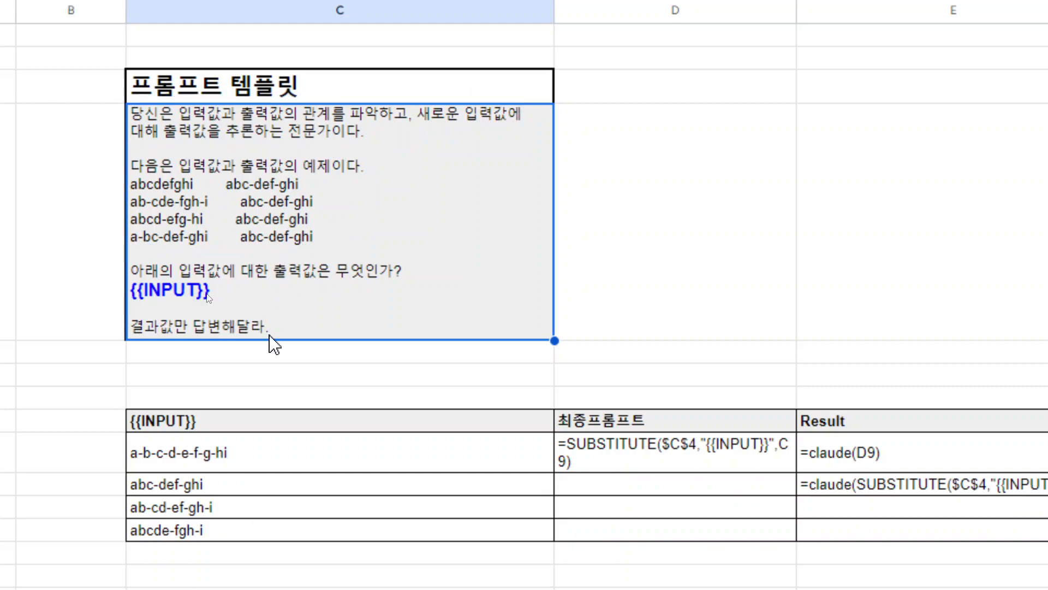
Activate the formula =SUBSTITUTE($C$4,"{{INPUT}}",C9) in D9 by removing its leading apostrophe.
double_click(583, 460)
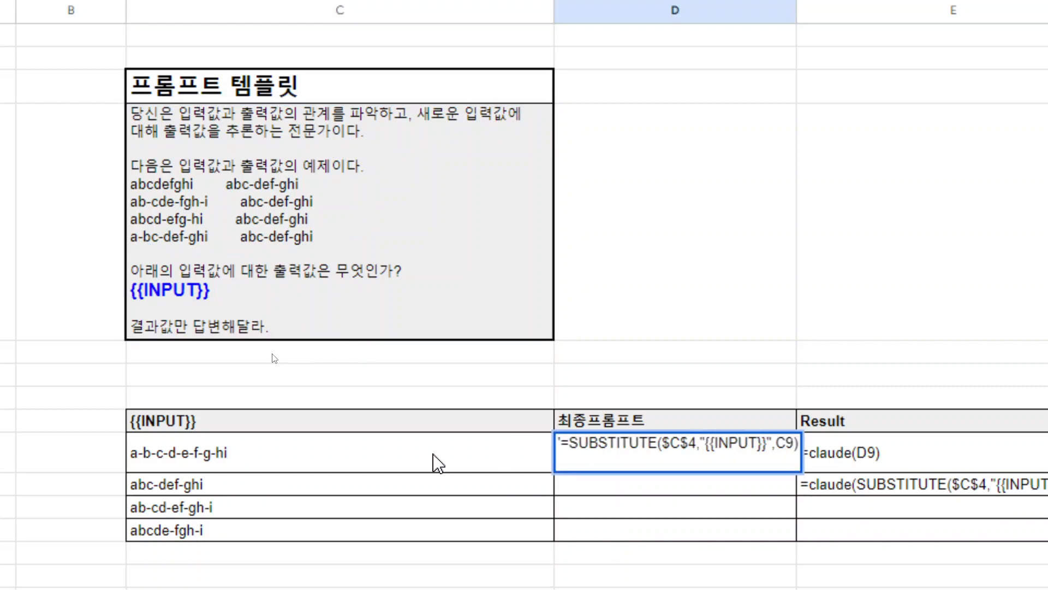
left_click(349, 465)
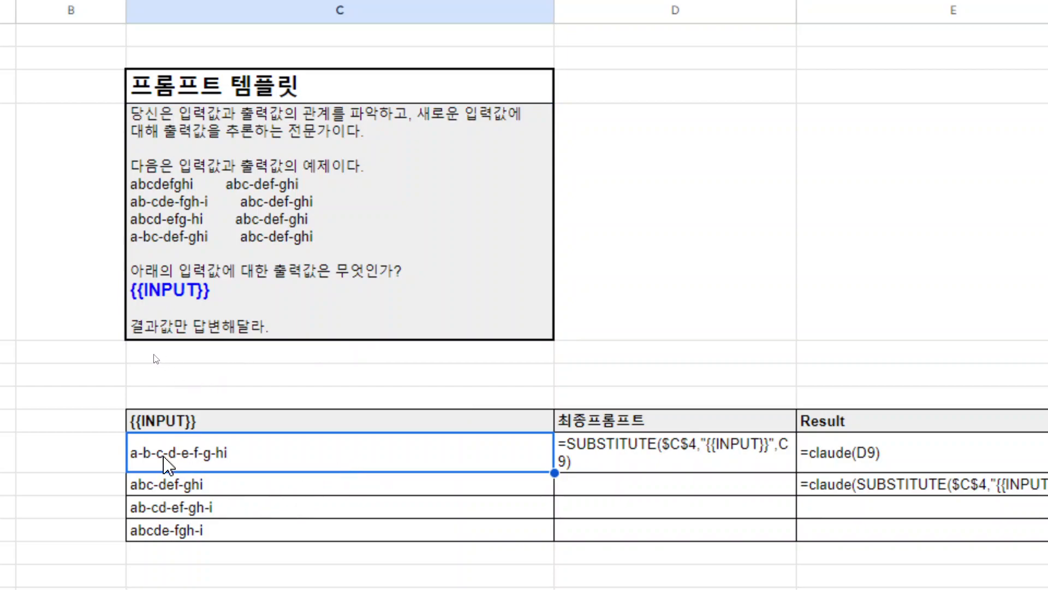
scroll(182, 498, "down", 1)
left_click(186, 504, "shift")
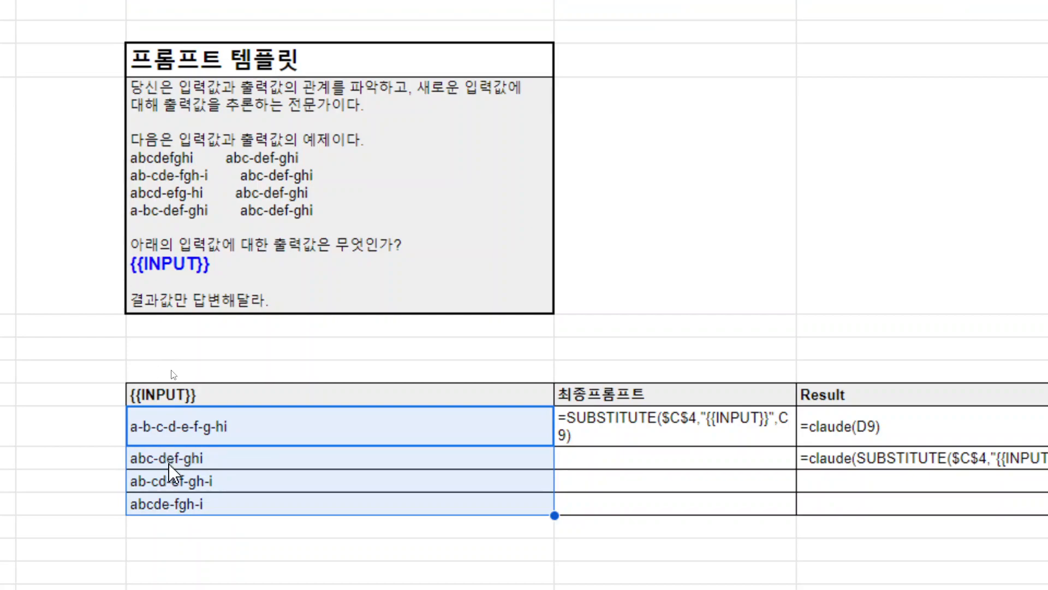
left_click(575, 434)
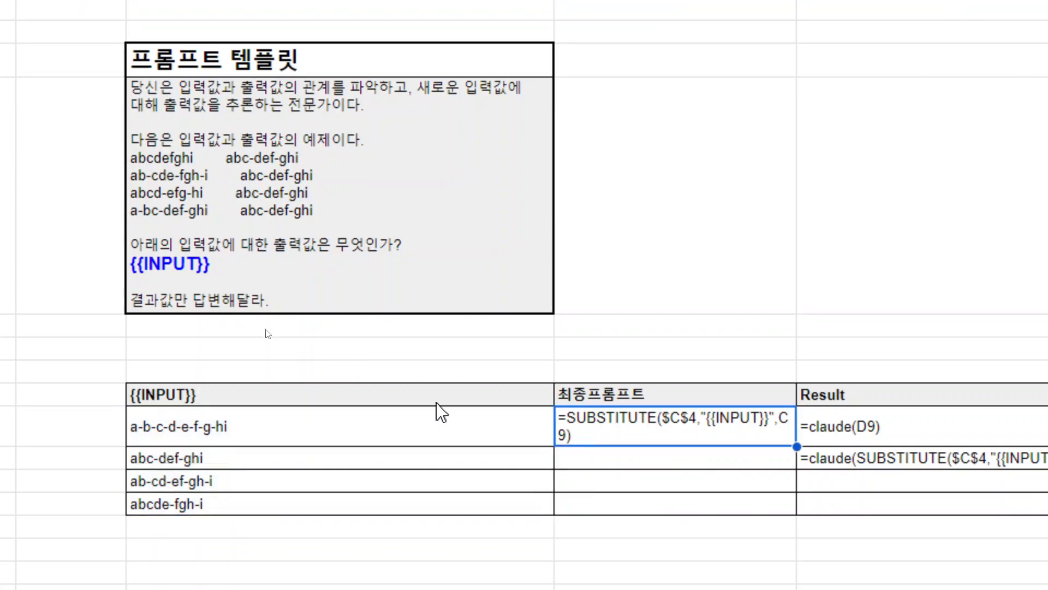
double_click(580, 435)
key("Home")
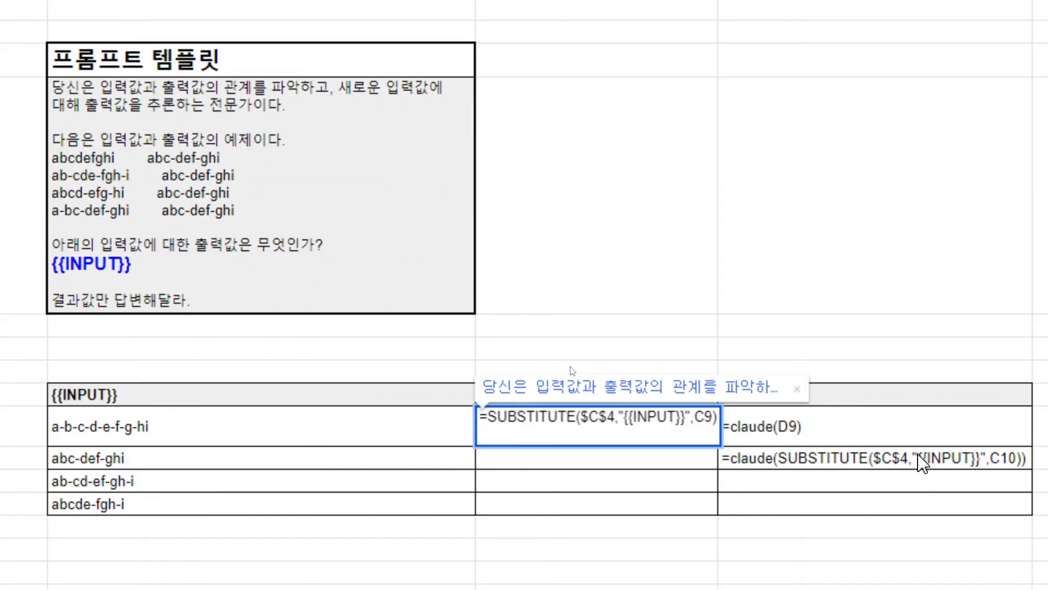
key("Return")
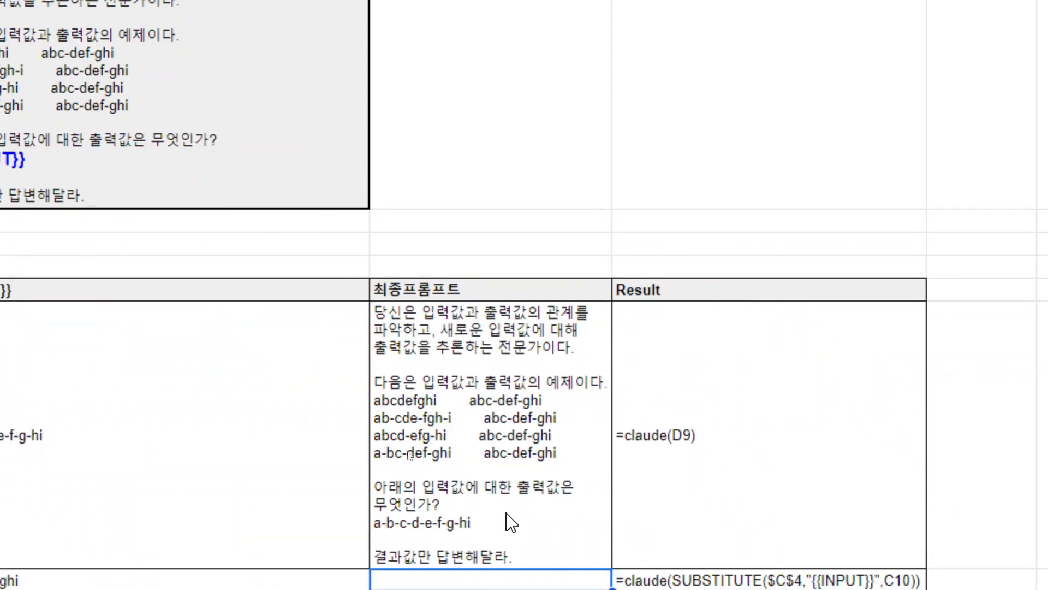
Convert the text in E9 of the pattern recognition sheet into the live formula =claude(D9).
left_click(655, 489)
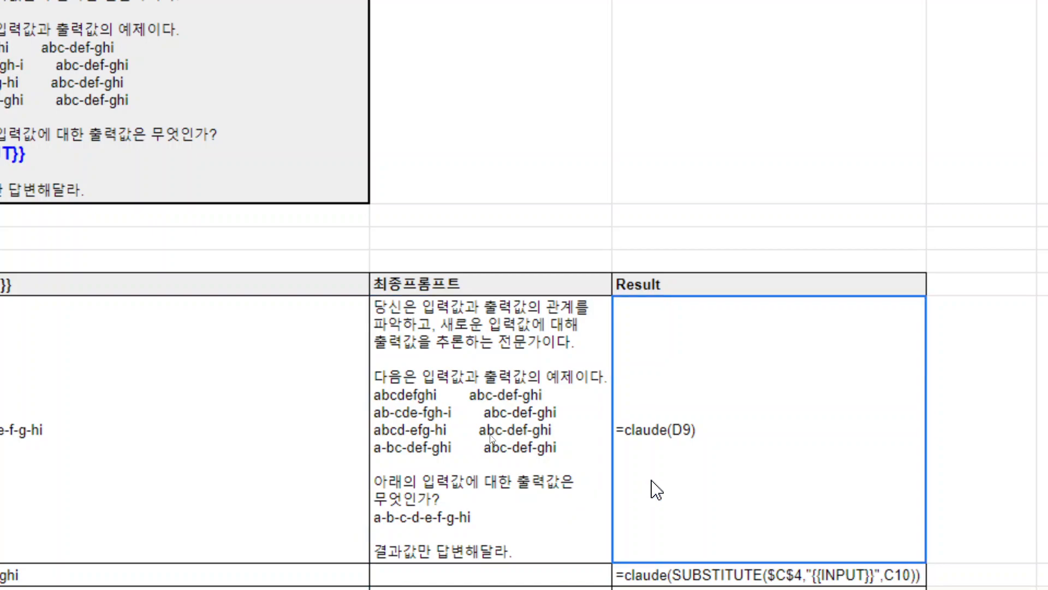
double_click(649, 440)
key("Home")
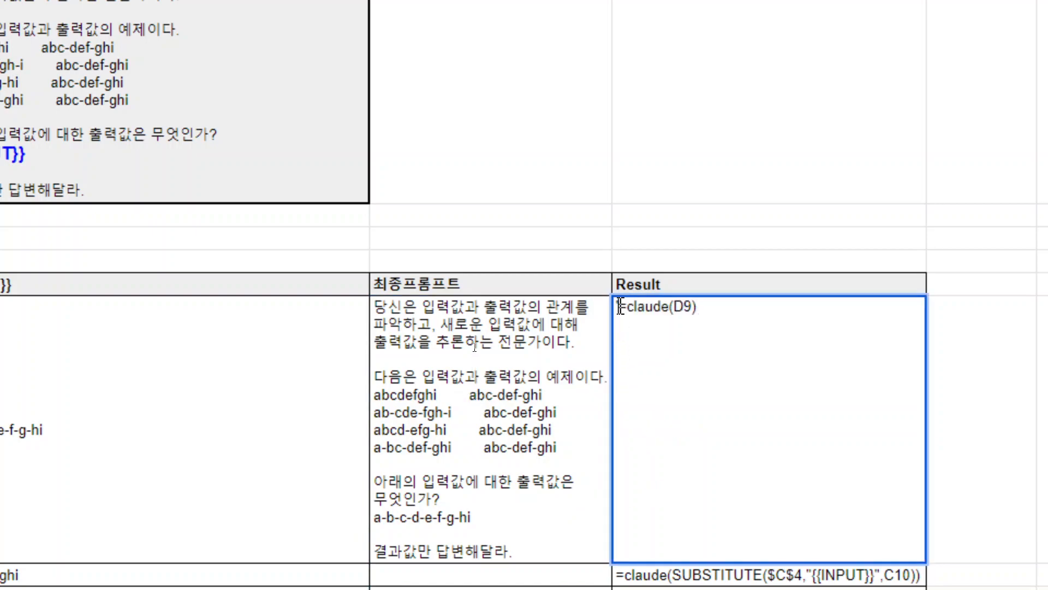
key("Delete")
key("Return")
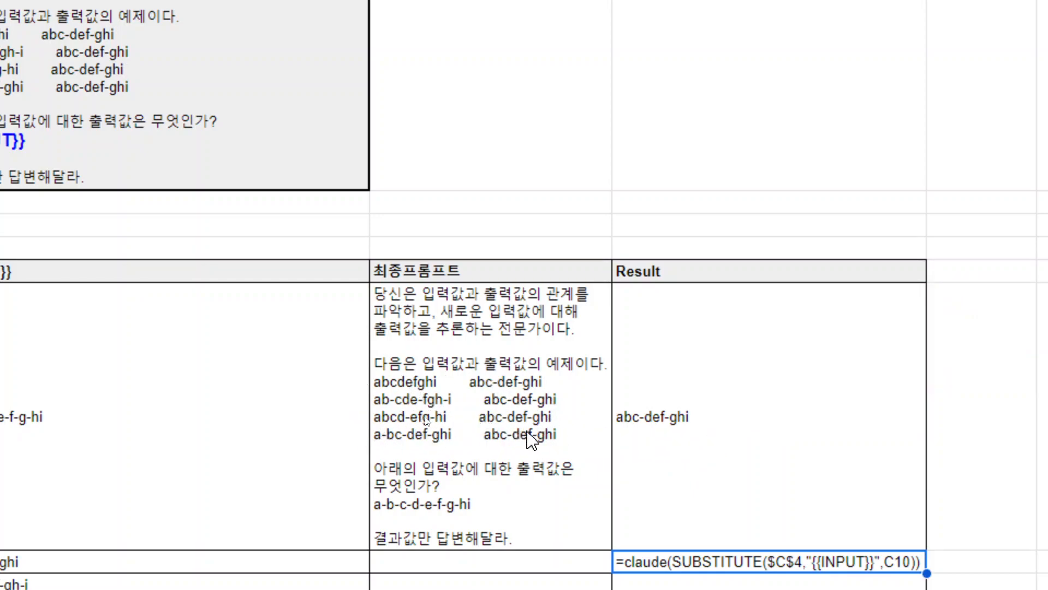
Activate the combined formula =claude(SUBSTITUTE($C$4,"{{INPUT}}",C10)) in E10 by removing its leading apostrophe.
scroll(584, 440, "down", 2)
double_click(639, 457)
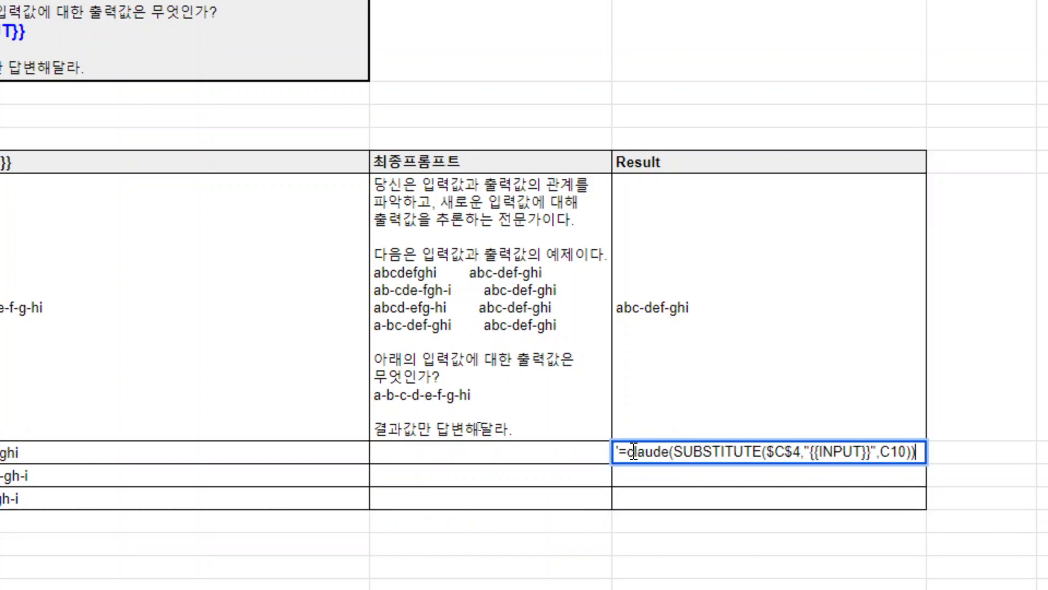
key("Delete")
key("Return")
left_click(725, 457)
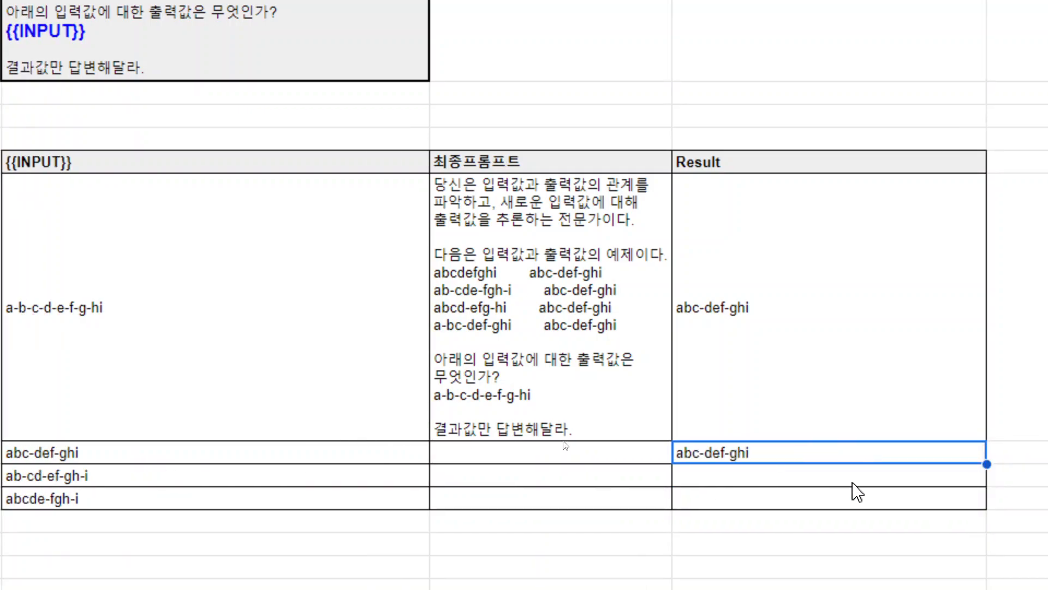
Check the inputs in C10 to C12, and fill the combined Claude formula from E10 down through E12.
left_click(339, 456)
left_click(344, 476)
left_click(350, 499)
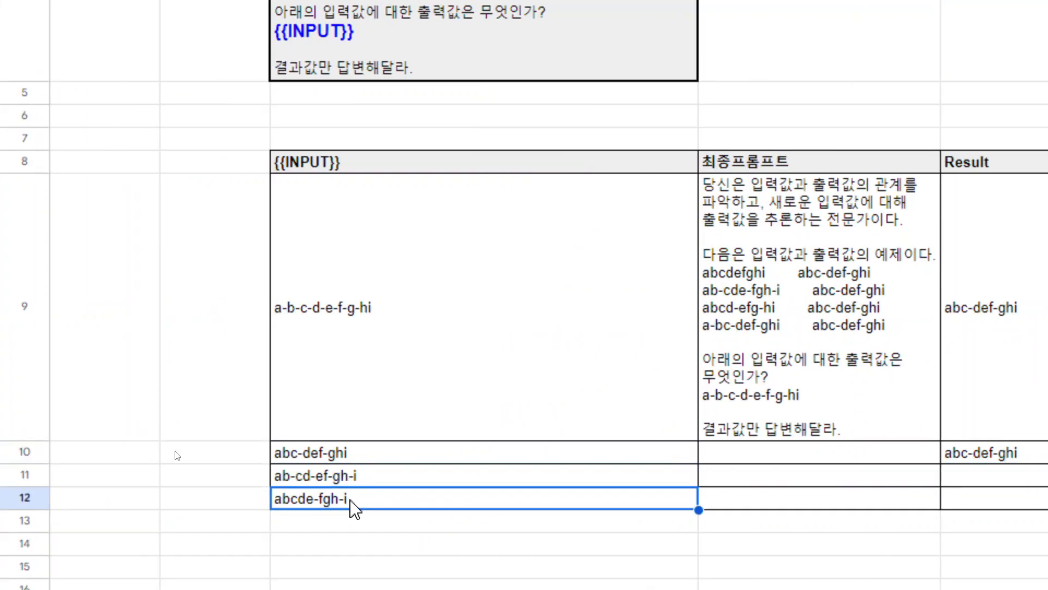
left_click(344, 455)
left_click(357, 478)
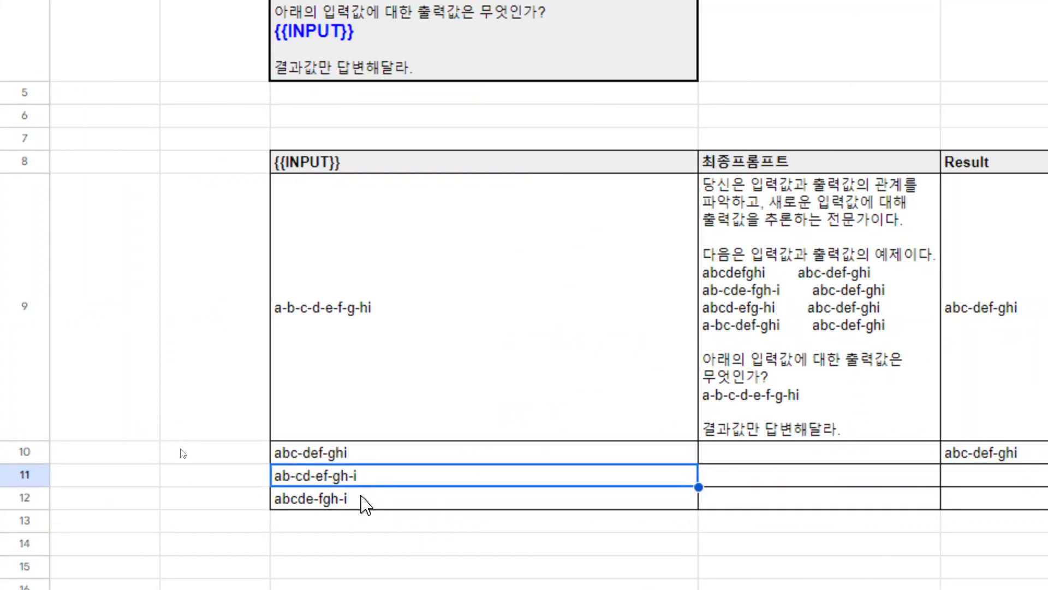
left_click(356, 500)
left_click(758, 454)
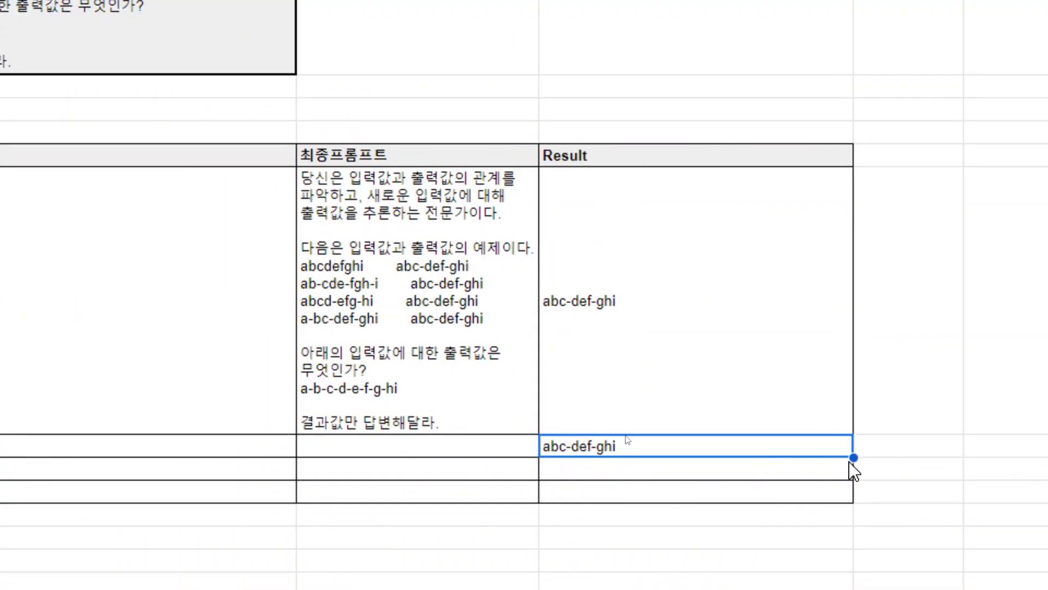
left_click_drag(853, 457, 839, 488)
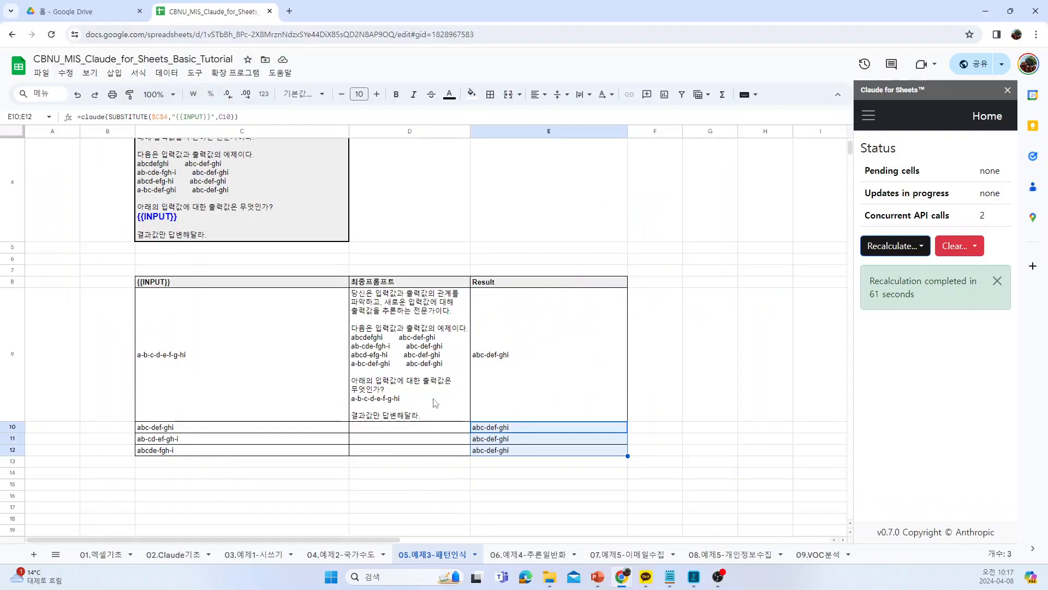
scroll(229, 279, "up", 1)
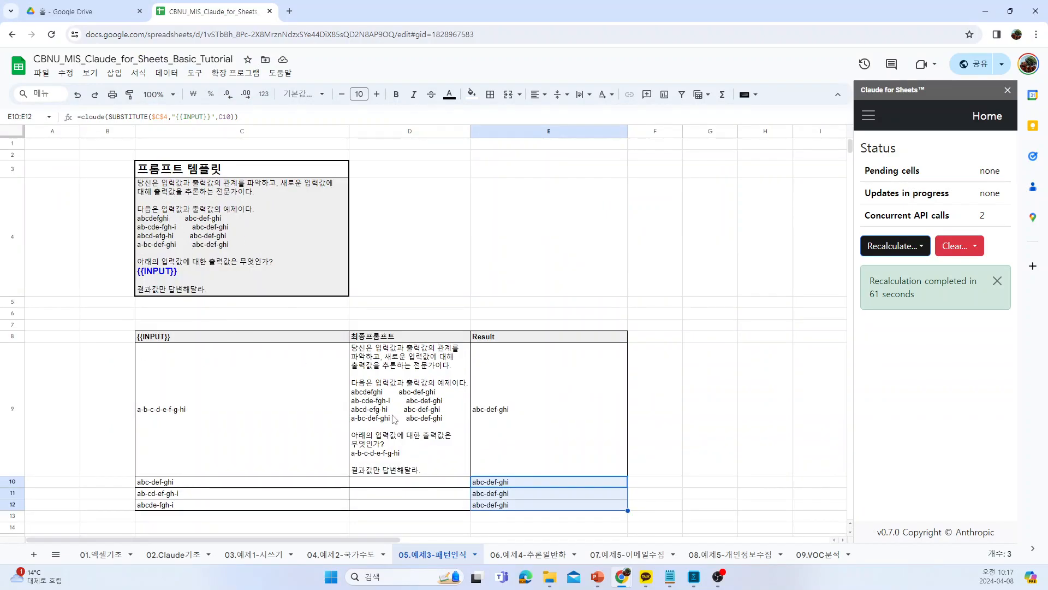
Open the 06.예제4-추론일반화 sheet and compare the 패턴1 and 패턴2 example cells.
left_click(528, 563)
left_click(233, 332)
left_click(354, 334)
left_click(244, 330)
left_click(365, 336)
Examine the {{PATTERN}} and {{INPUT}} placeholders inside the prompt template in C4.
double_click(212, 222)
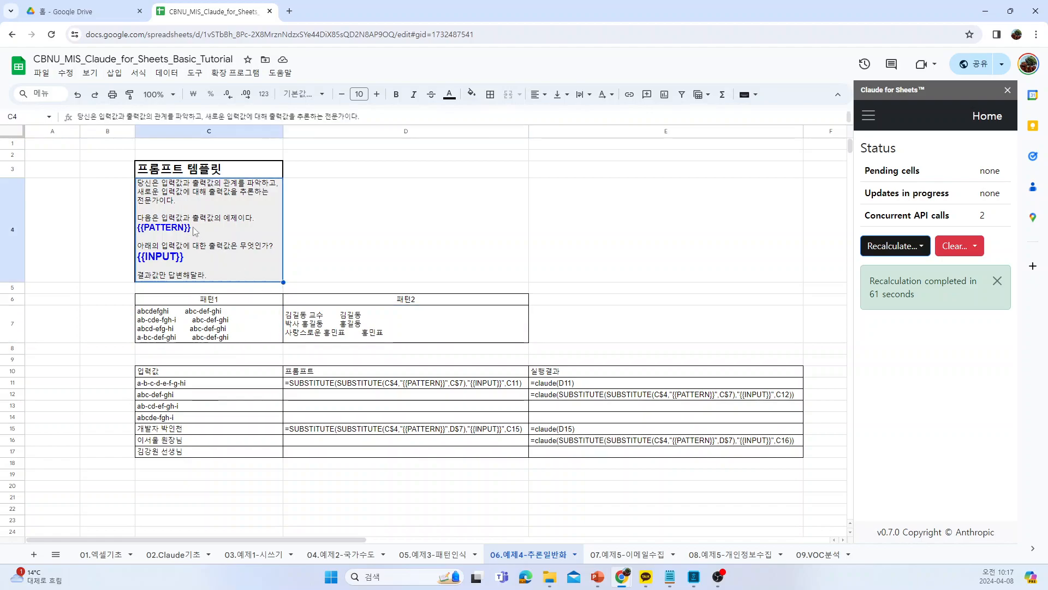
left_click_drag(192, 212, 133, 214)
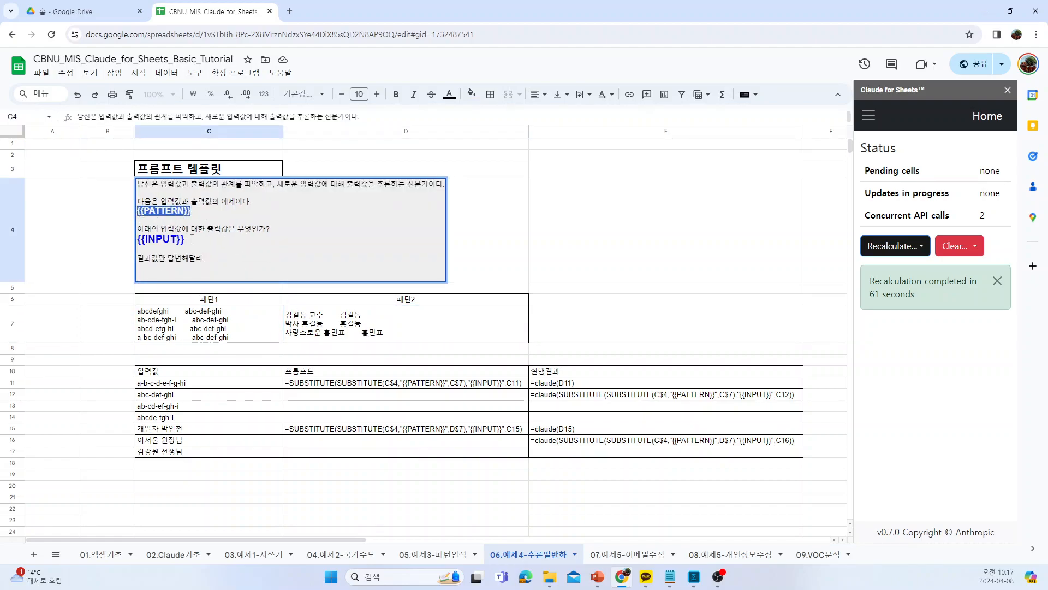
left_click_drag(191, 238, 130, 242)
left_click_drag(191, 212, 130, 214)
left_click_drag(186, 240, 134, 243)
left_click_drag(191, 212, 138, 217)
left_click(121, 222)
left_click(88, 317)
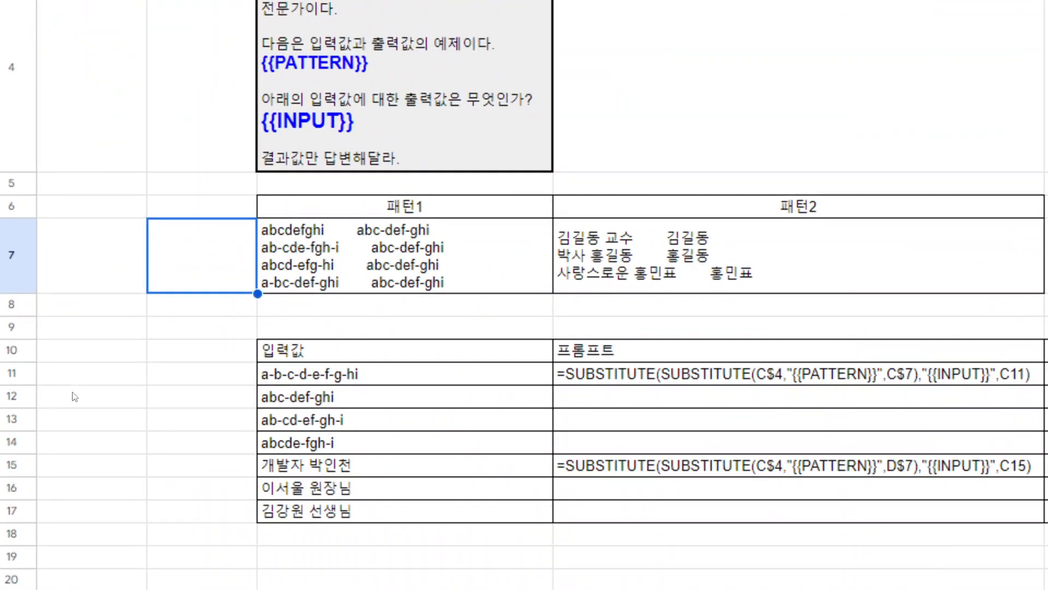
Mark on screen how the 패턴1 and 패턴2 examples feed {{PATTERN}} in the template, and circle {{INPUT}}.
left_click(125, 196)
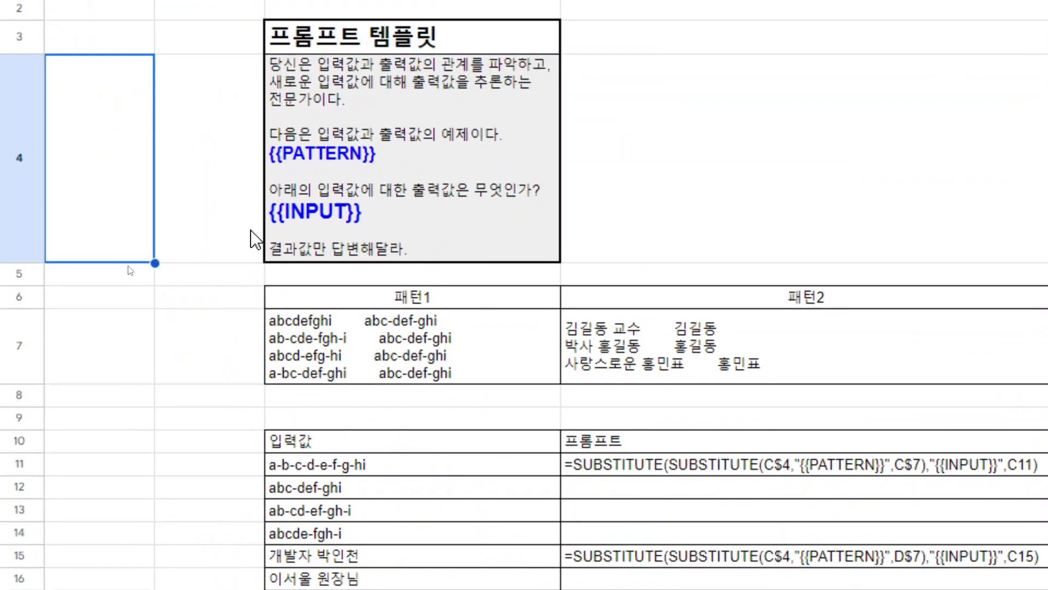
left_click_drag(270, 168, 344, 169)
left_click_drag(271, 225, 353, 226)
left_click_drag(243, 306, 249, 180)
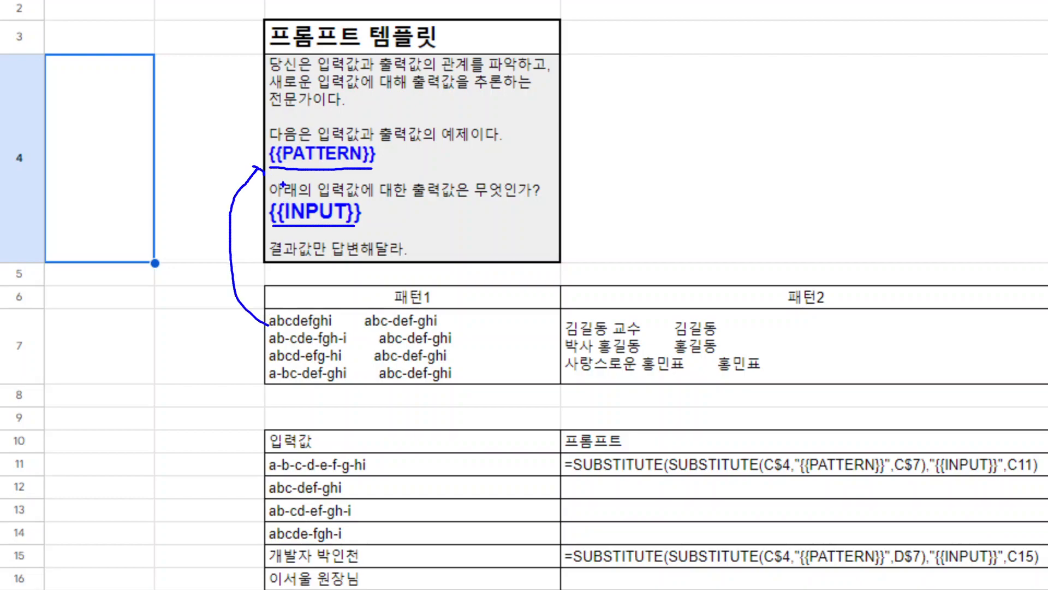
mouse_move(573, 317)
left_mouse_down()
mouse_move(486, 172)
mouse_move(374, 155)
left_mouse_up()
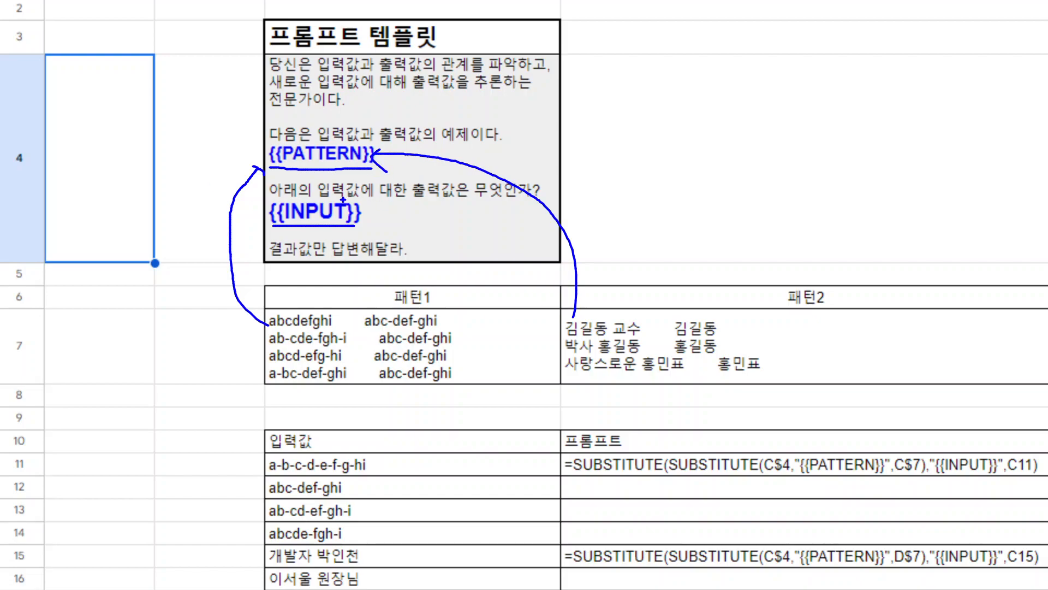
left_click_drag(269, 233, 352, 234)
left_click_drag(347, 194, 266, 210)
left_click_drag(269, 325, 232, 203)
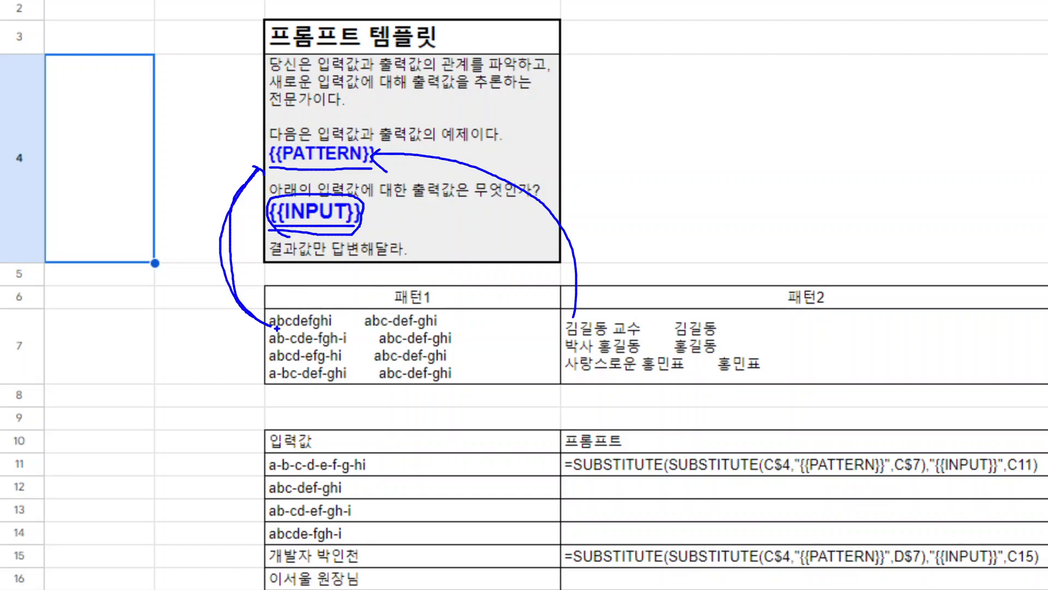
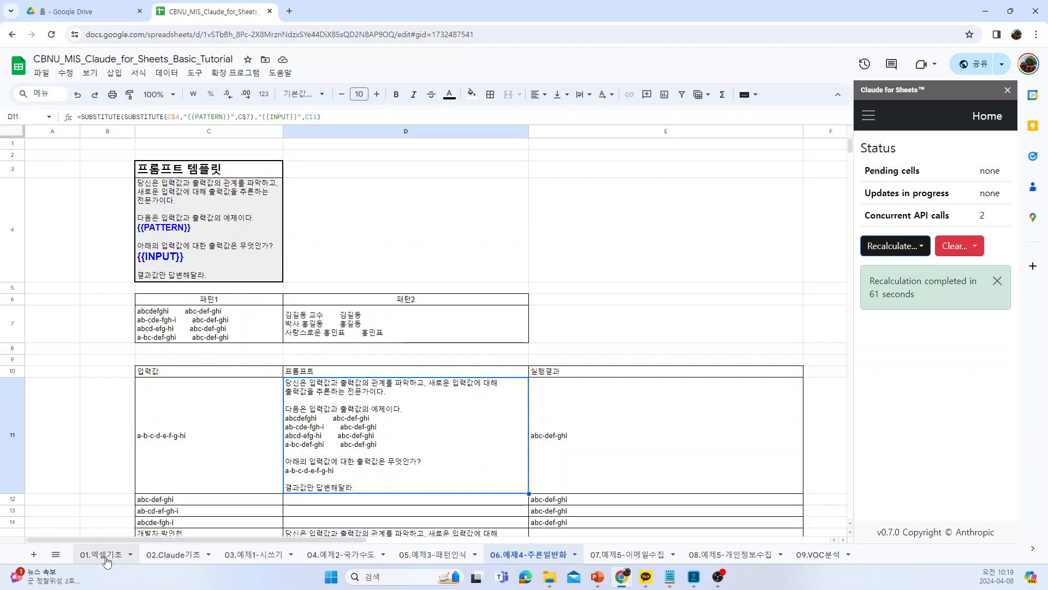
Open the 07.예제5-이메일수집 sheet and examine the e-mail addresses contained in the 문장 column's sentences.
left_click(626, 554)
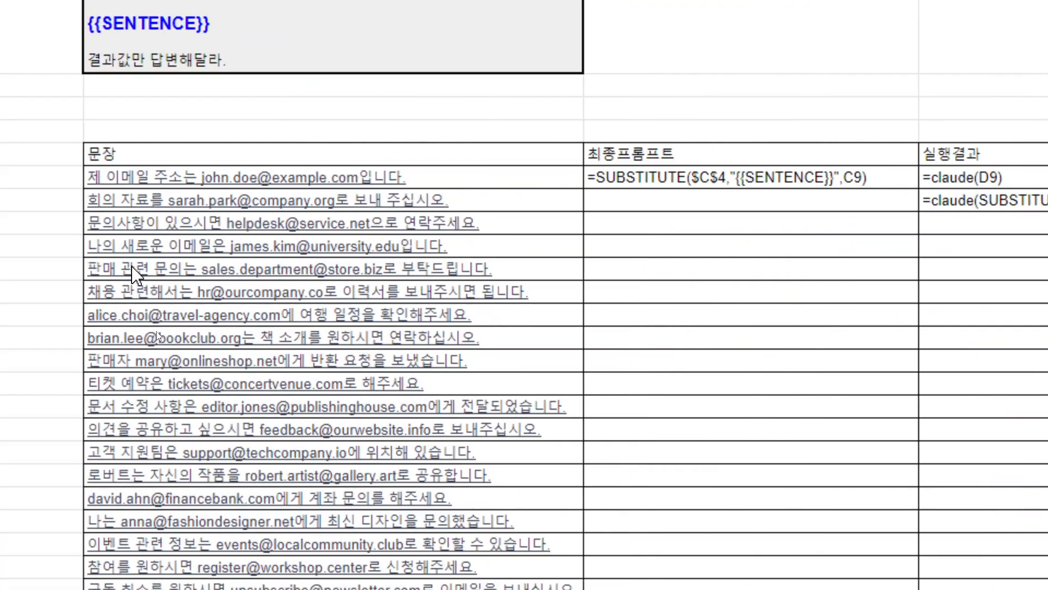
left_click(157, 333)
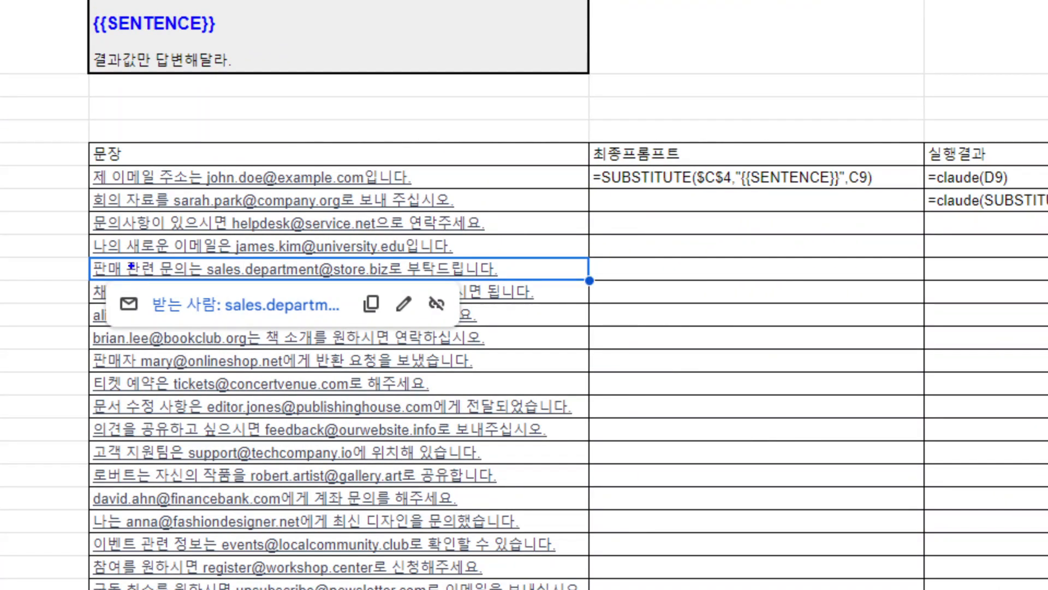
mouse_move(346, 189)
left_mouse_down()
mouse_move(223, 192)
mouse_move(215, 167)
mouse_move(366, 166)
left_mouse_up()
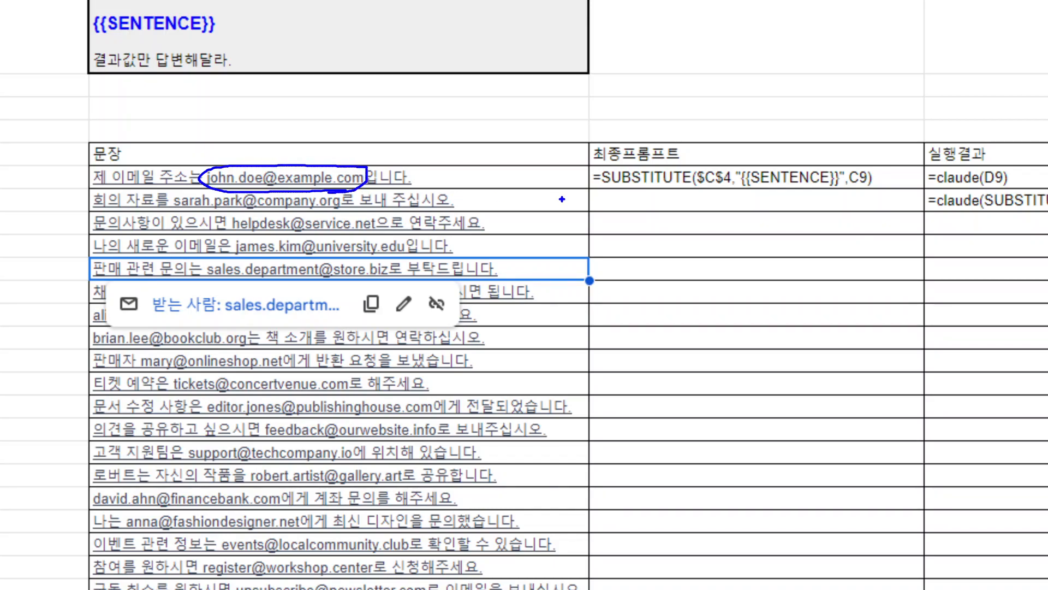
key("Escape")
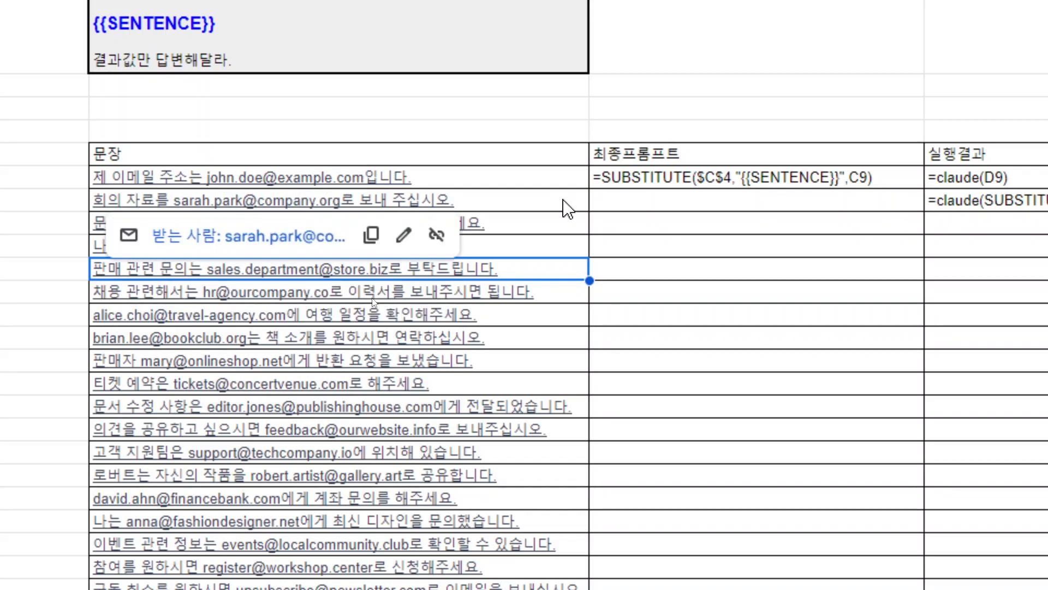
key("ctrl+2")
key("Escape")
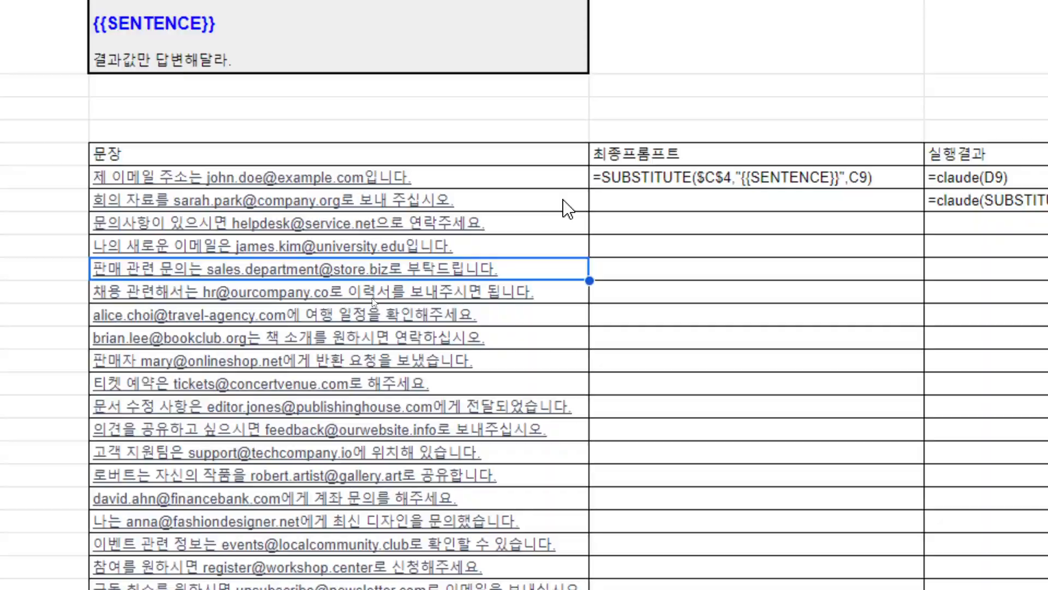
key("Escape")
Turn the text in D9 and E9 into live formulas: =SUBSTITUTE($C$4,"{{SENTENCE}}",C9) and =claude(D9).
double_click(391, 288)
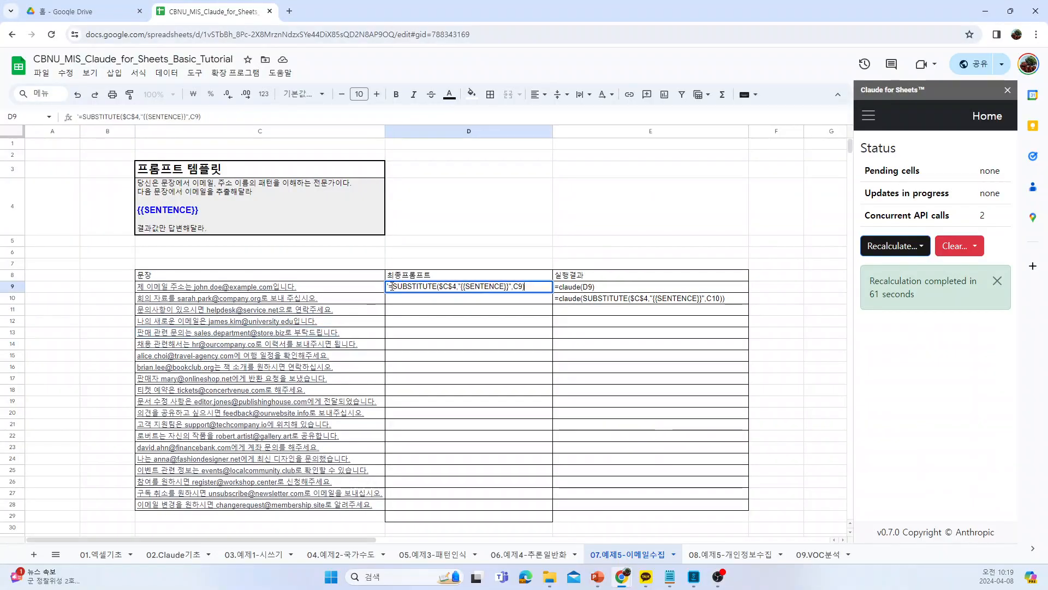
key("BackSpace")
key("Return")
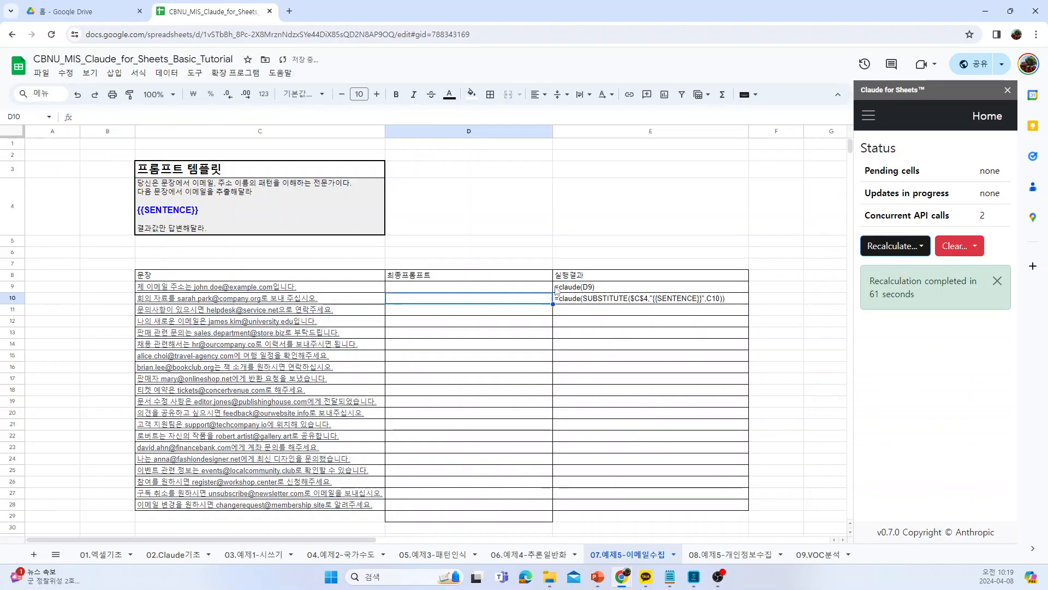
left_click(513, 303)
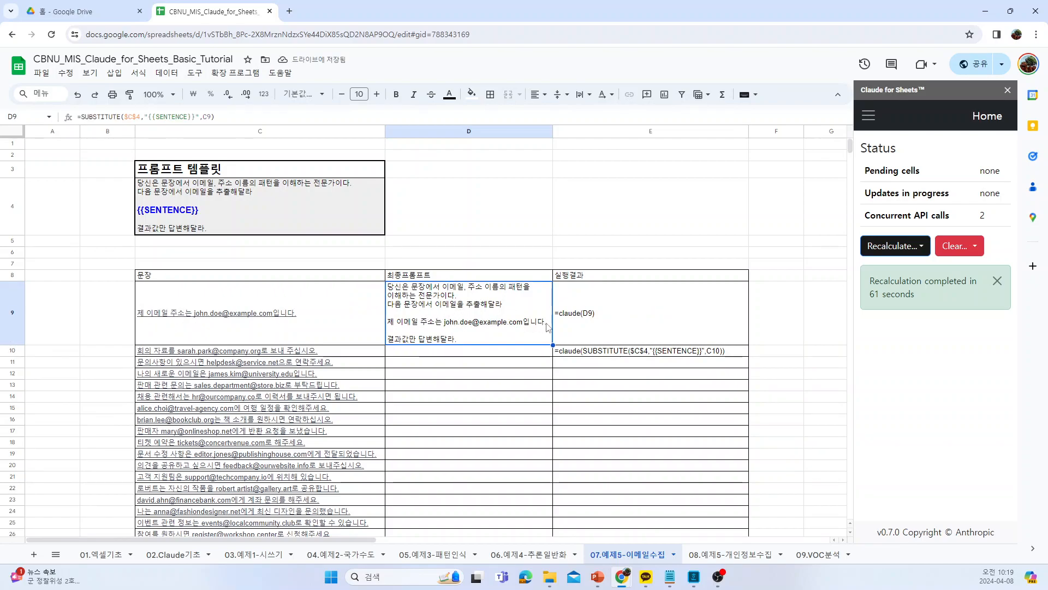
double_click(558, 288)
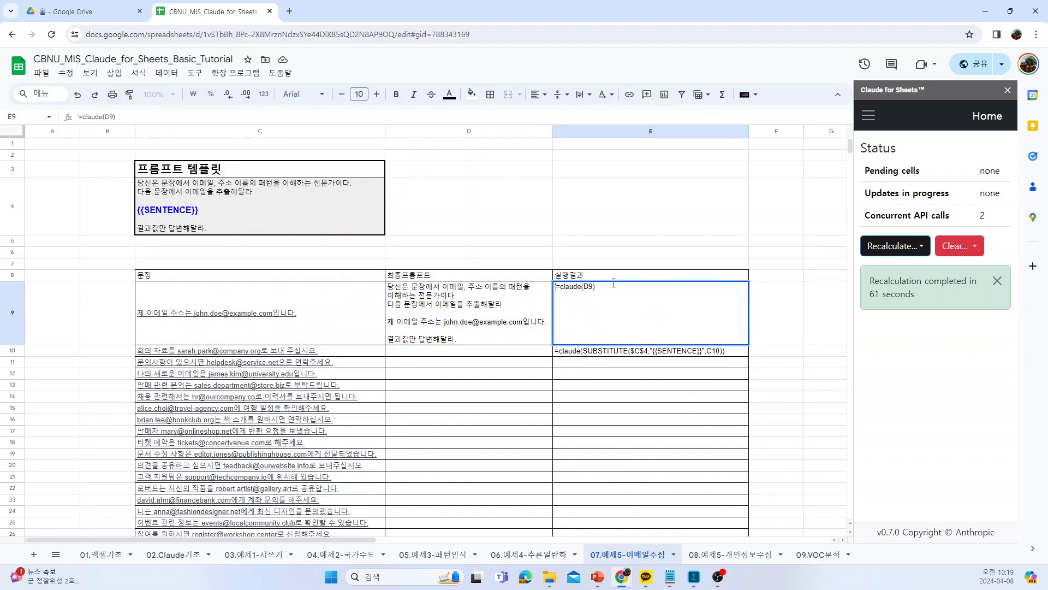
key("Delete")
key("Return")
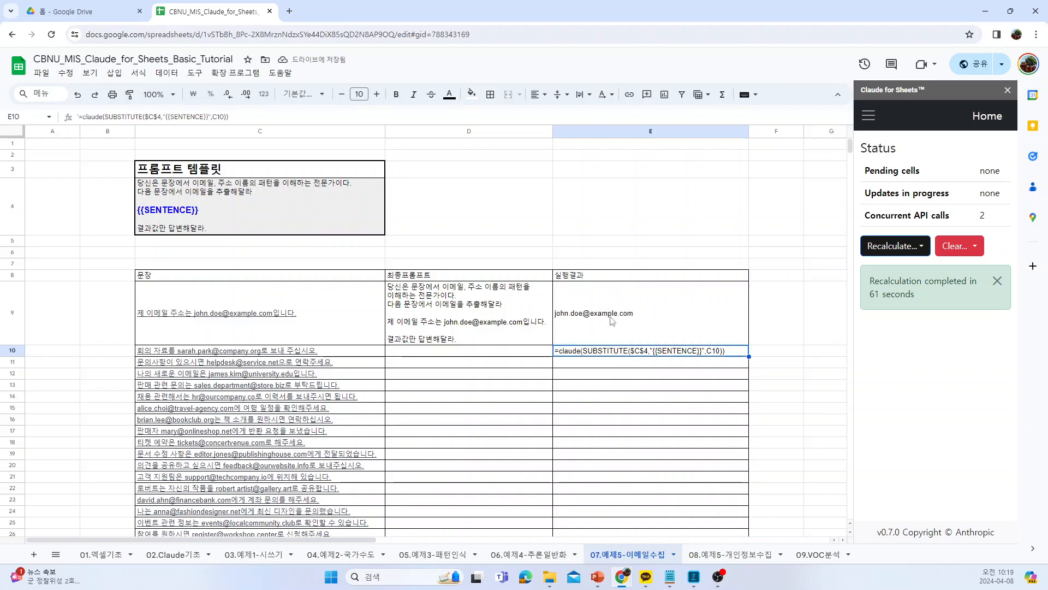
Make =claude(SUBSTITUTE($C$4,"{{SENTENCE}}",C10)) in E10 a live formula and fill it down to E28.
double_click(557, 352)
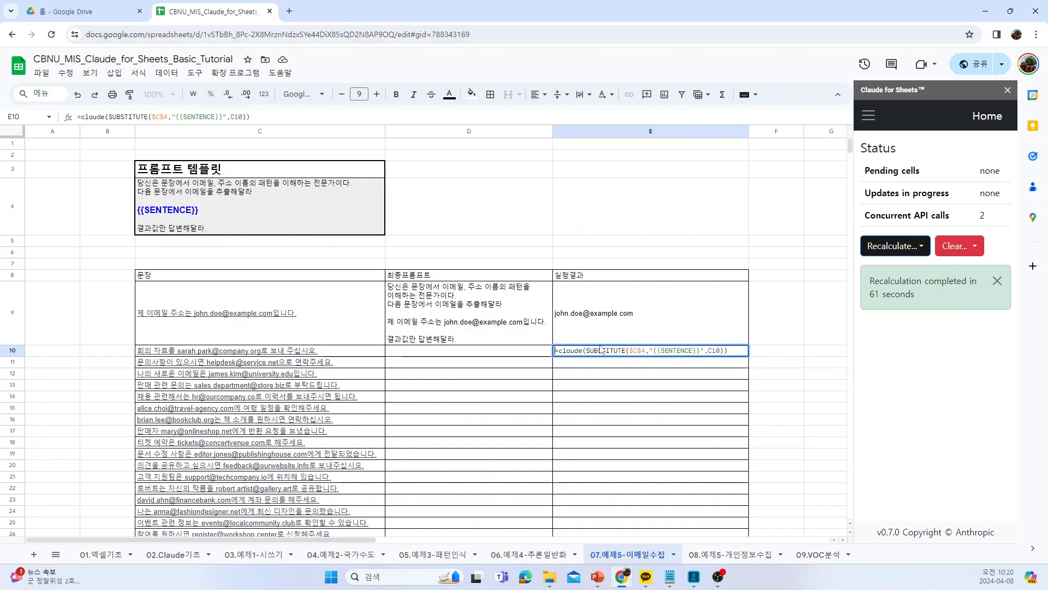
key("Return")
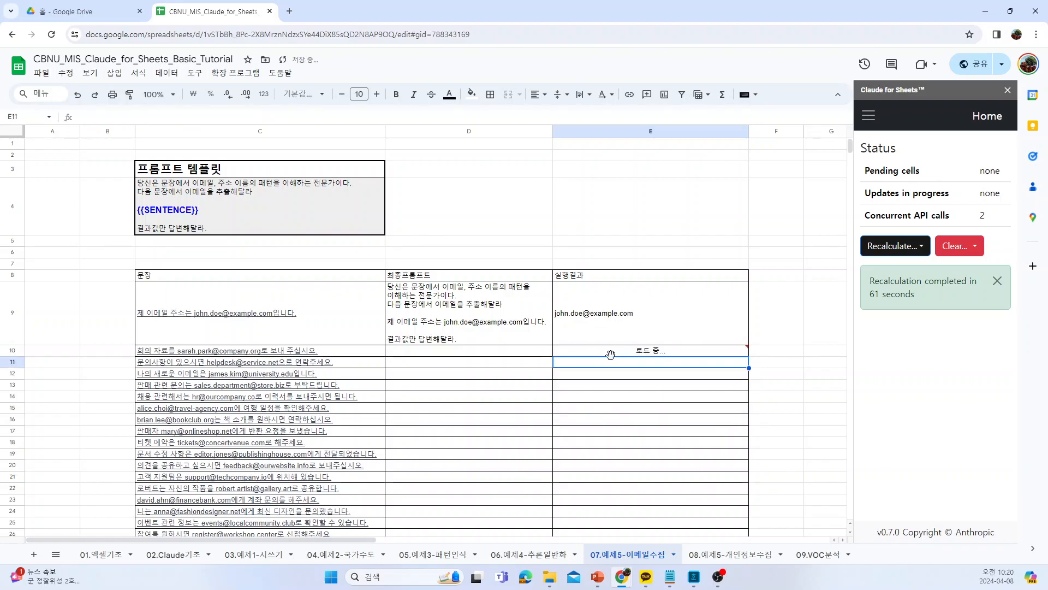
left_click(610, 352)
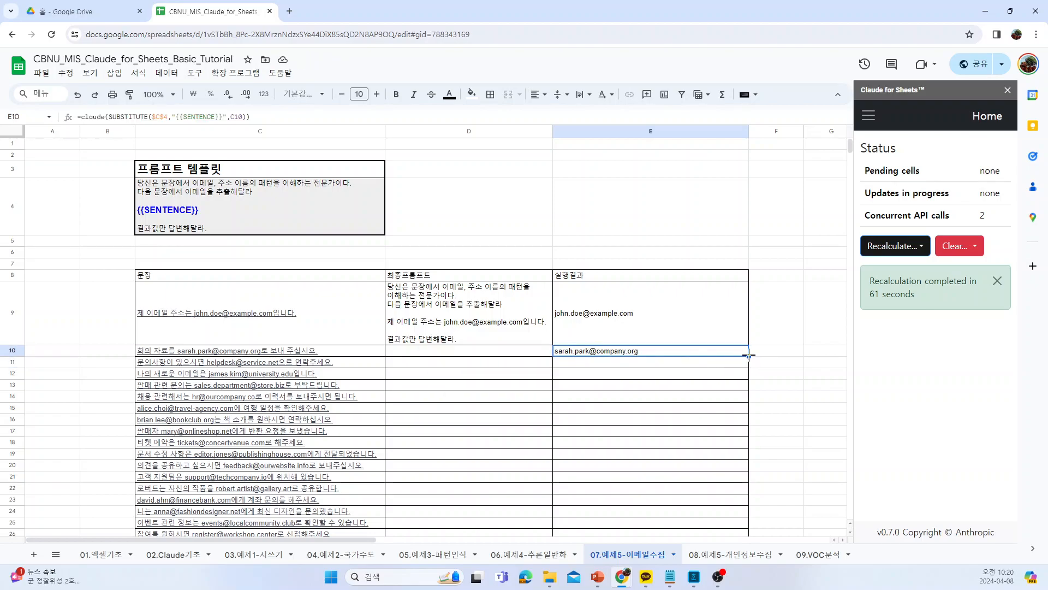
left_click_drag(748, 355, 745, 477)
scroll(744, 470, "down", 3)
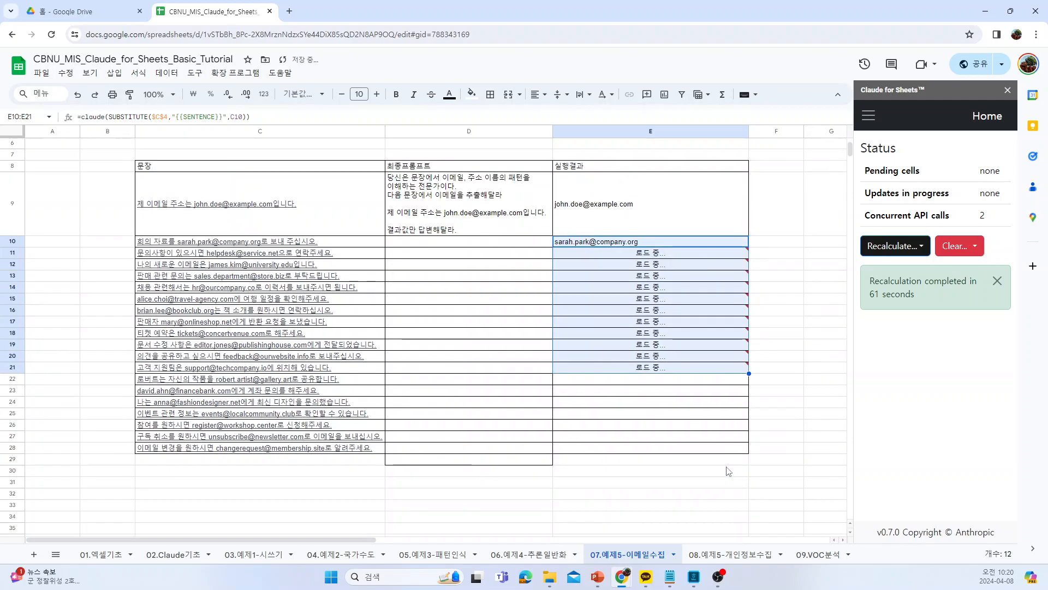
left_click_drag(749, 318, 746, 392)
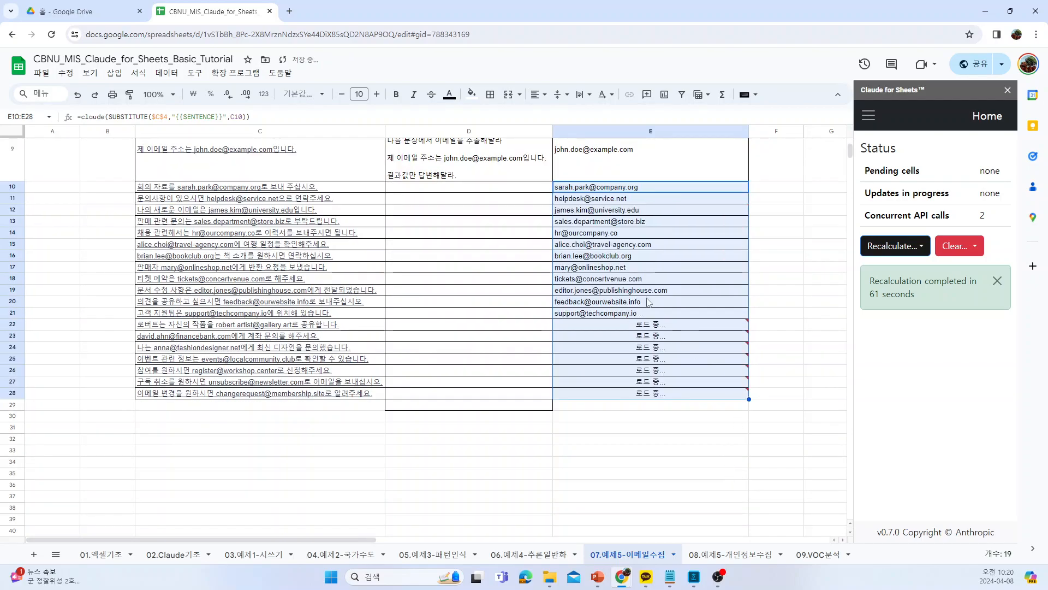
Check the extracted e-mail addresses in the 실행결과 column against their source sentences in rows 10 to 27.
left_click(621, 191)
left_click(624, 213)
left_click(625, 260)
left_click(627, 291)
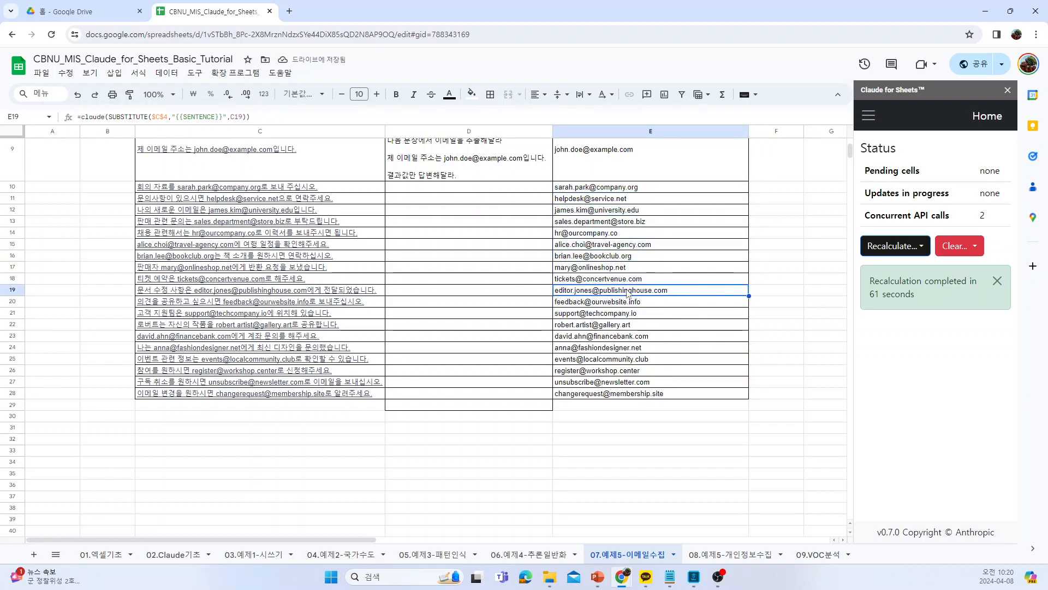
left_click(628, 322)
left_click(630, 351)
left_click(630, 373)
left_click(632, 384)
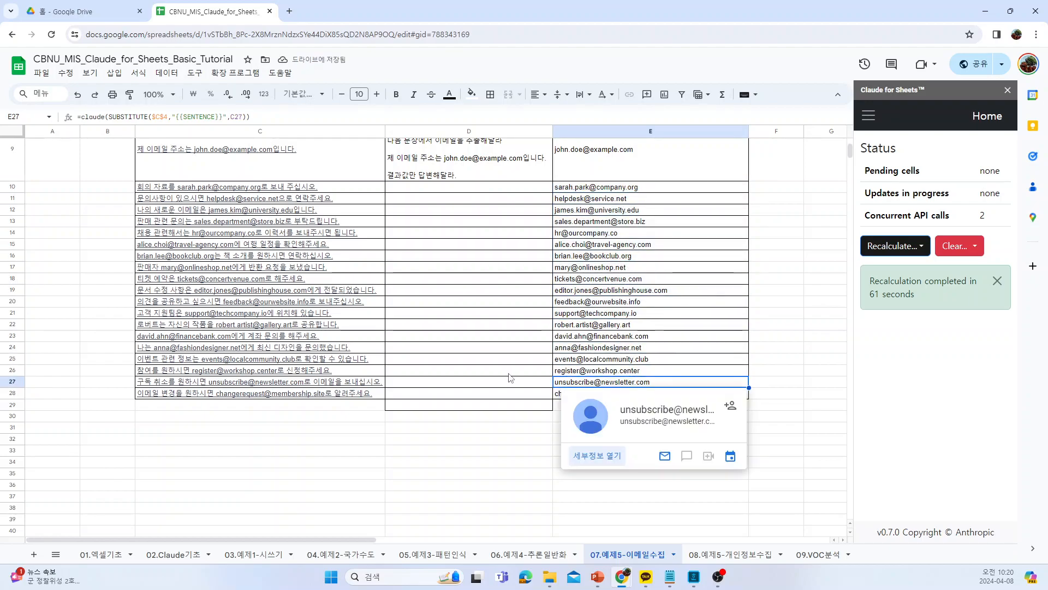
left_click(647, 362)
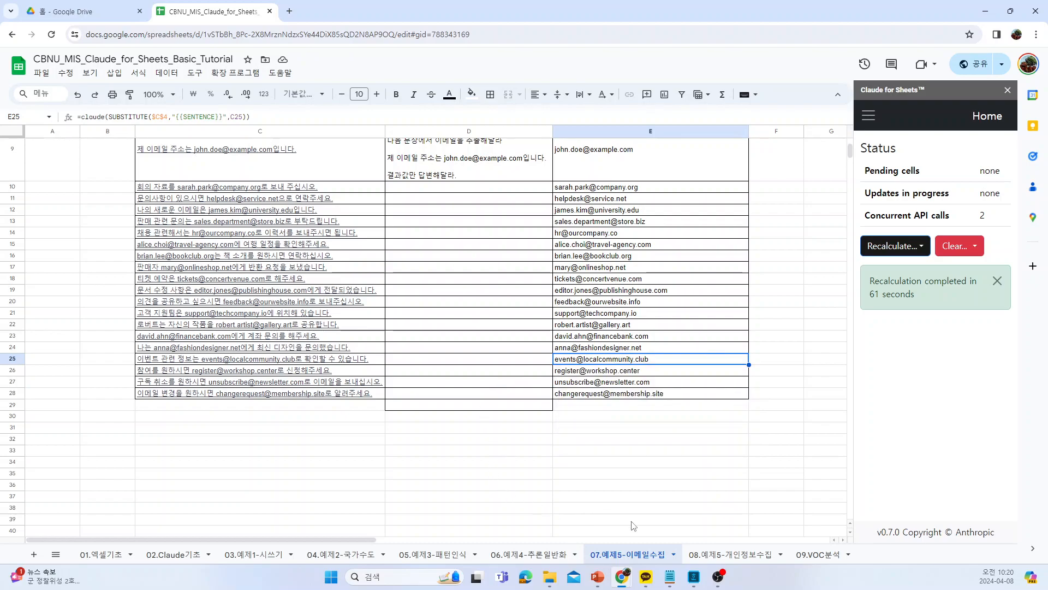
Open the 08.예제5-개인정보수집 sheet and underline on screen the names, e-mails and phone numbers in the sentences and the fields requested in the template.
left_click(730, 555)
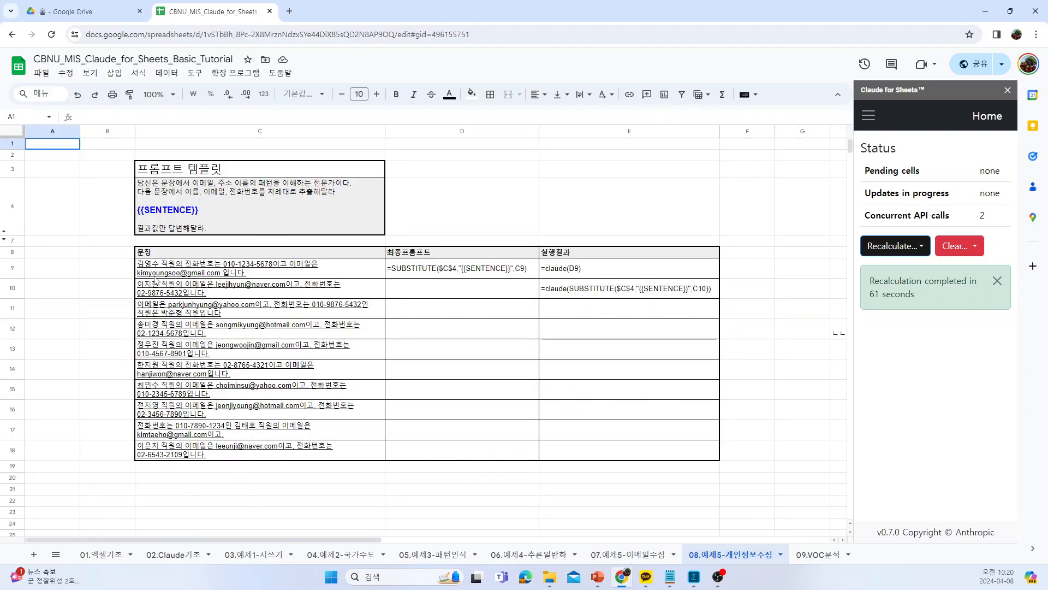
left_click(337, 274)
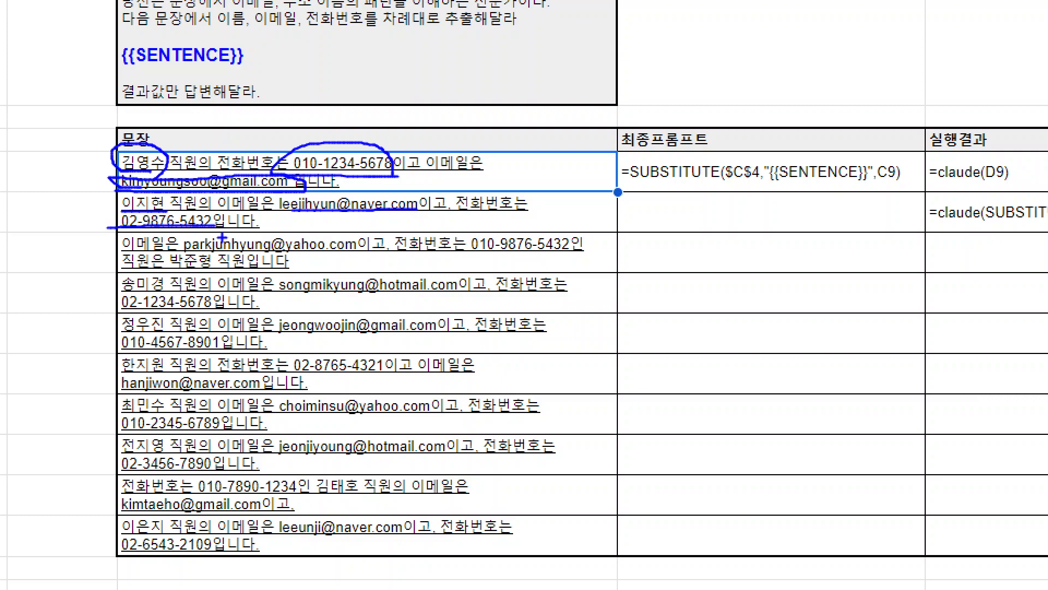
left_click_drag(188, 250, 333, 252)
left_click_drag(466, 254, 559, 254)
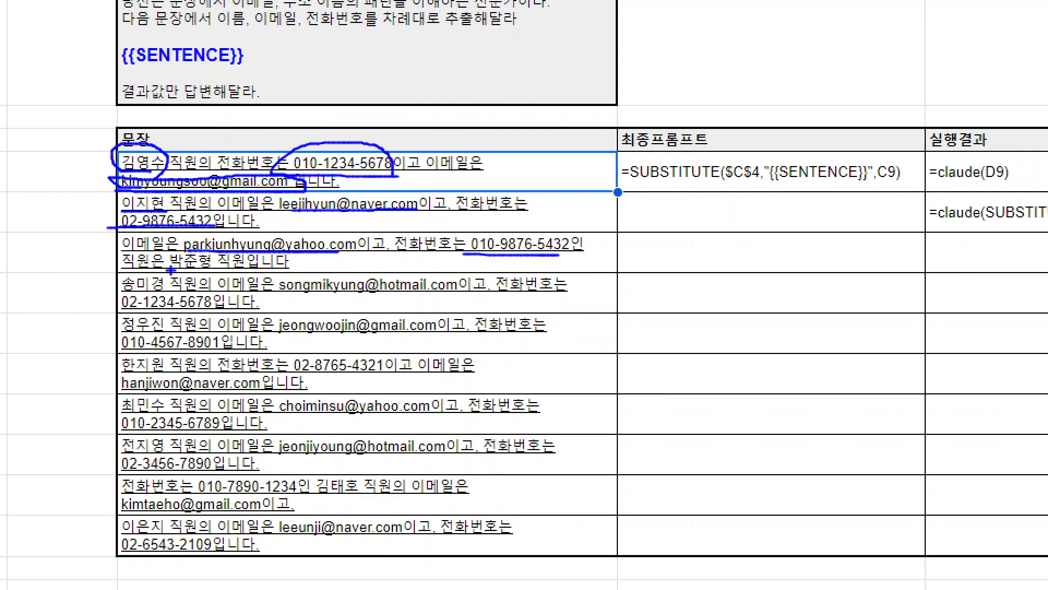
left_click_drag(188, 270, 223, 270)
left_click_drag(121, 296, 153, 293)
left_click_drag(302, 299, 437, 297)
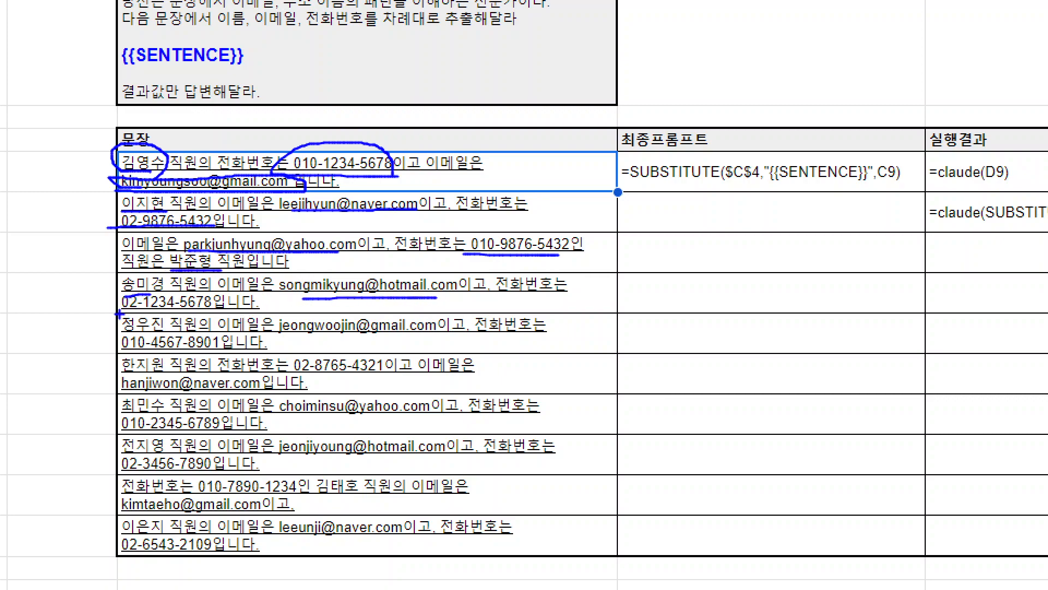
left_click_drag(120, 310, 216, 310)
left_click_drag(222, 36, 336, 32)
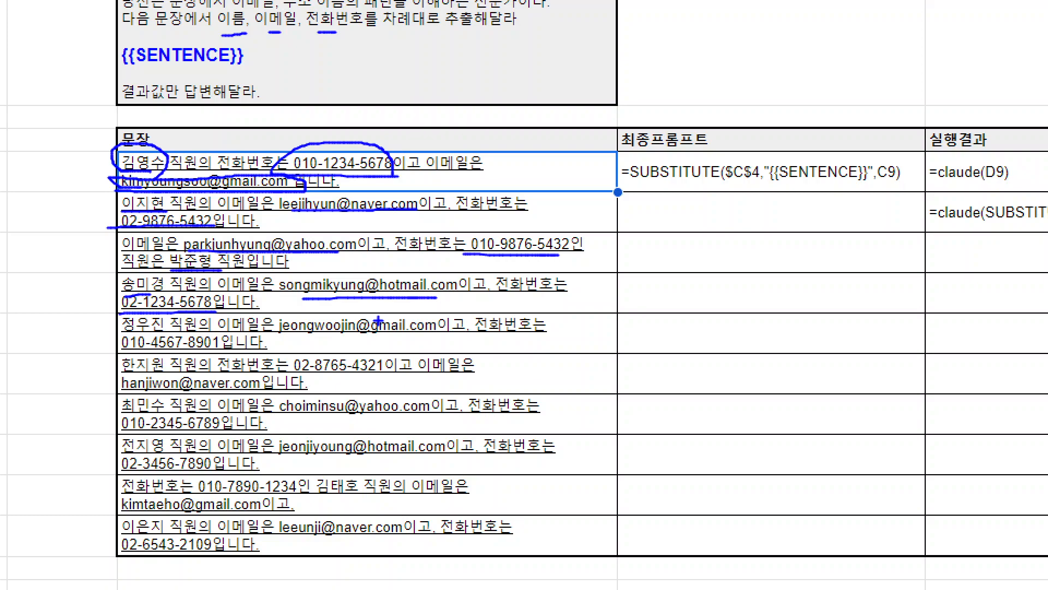
key("Escape")
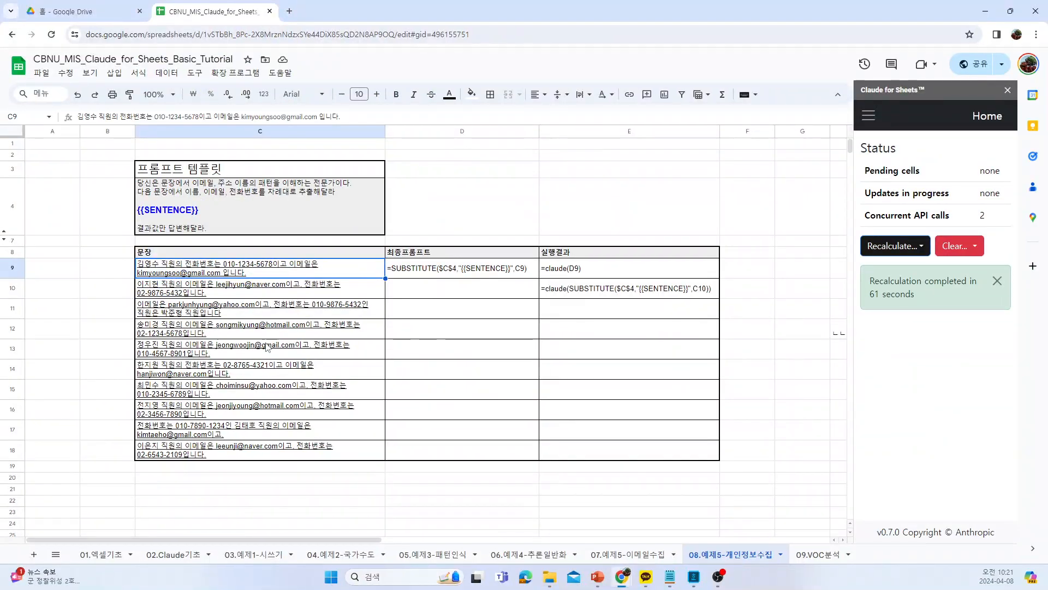
Turn the text =SUBSTITUTE($C$4,"{{SENTENCE}}",C9) in D9 of the 최종프롬프트 column into a live formula.
left_click(406, 267)
double_click(406, 267)
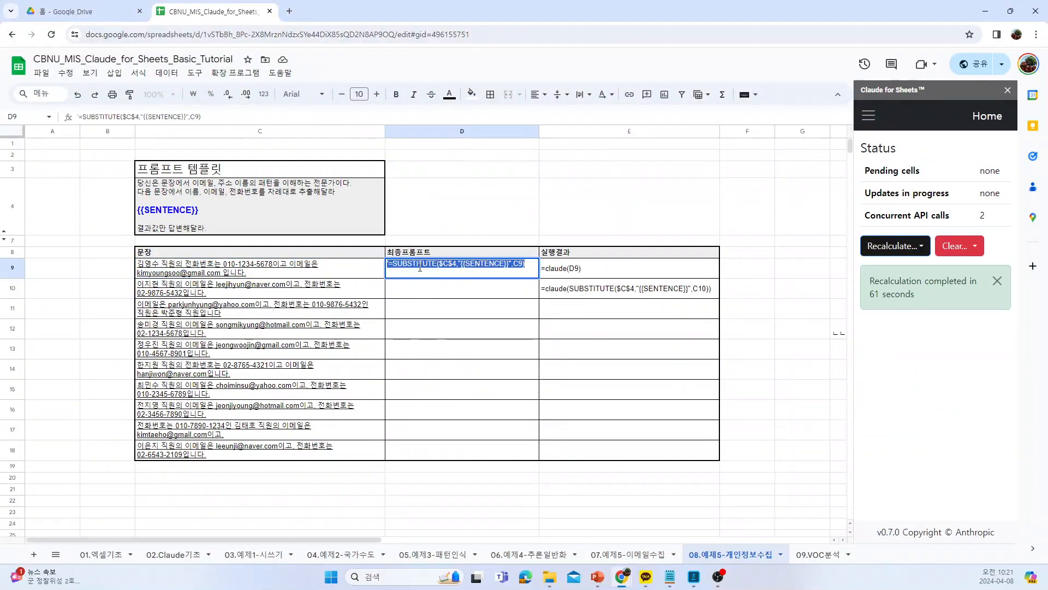
left_click(390, 267)
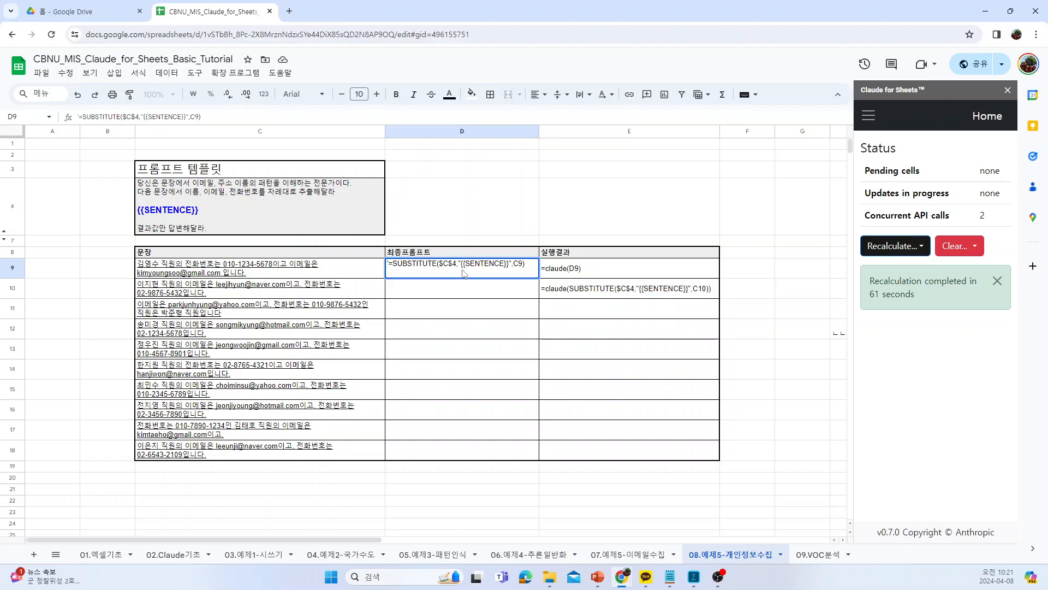
key("BackSpace")
key("Return")
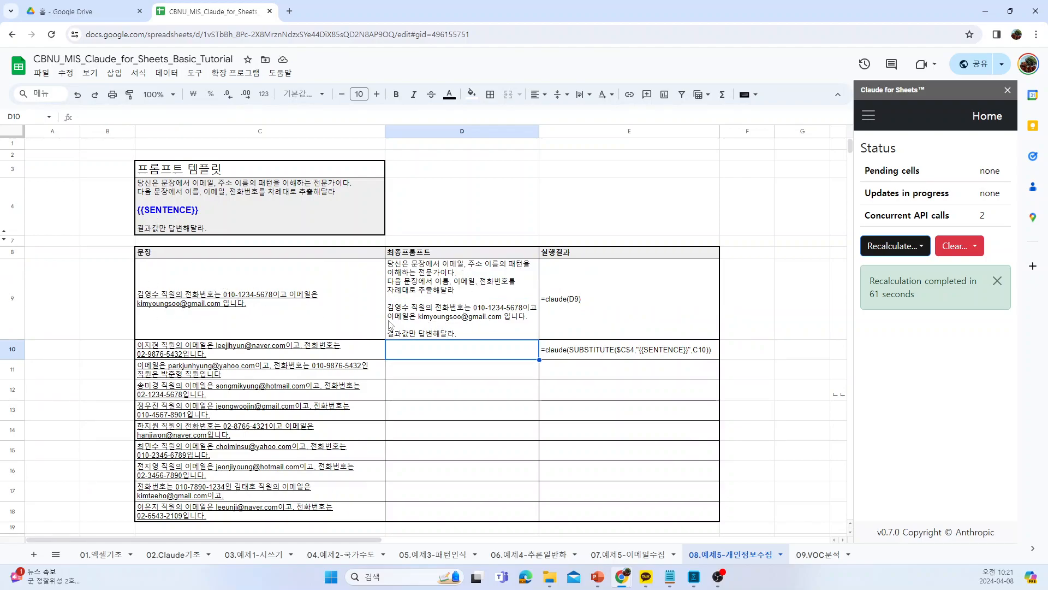
Activate the =claude(D9) formula in E9 to extract the first sentence's name, e-mail and phone number.
double_click(551, 283)
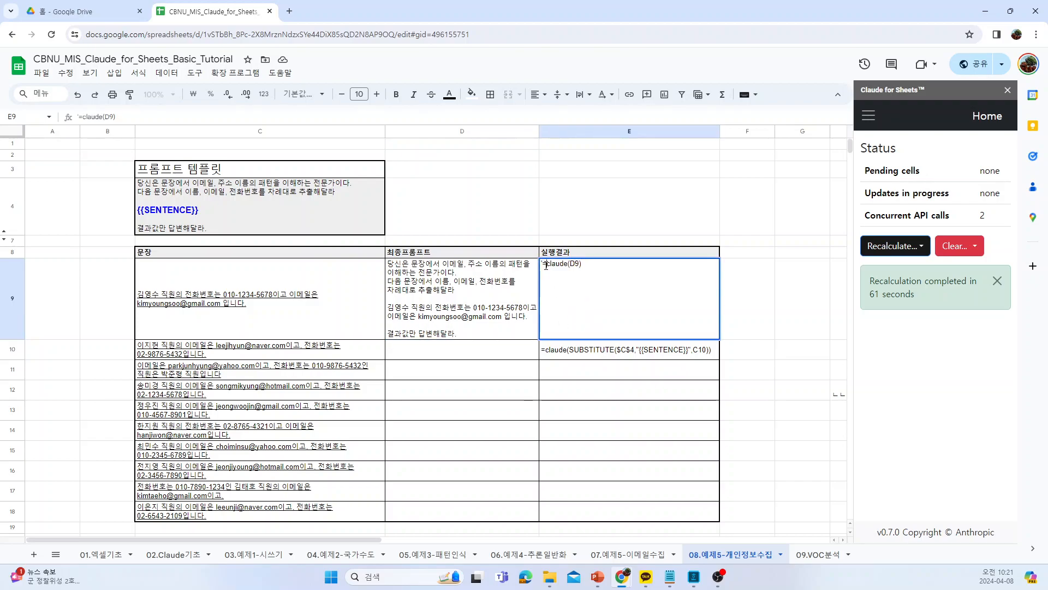
key("BackSpace")
key("Return")
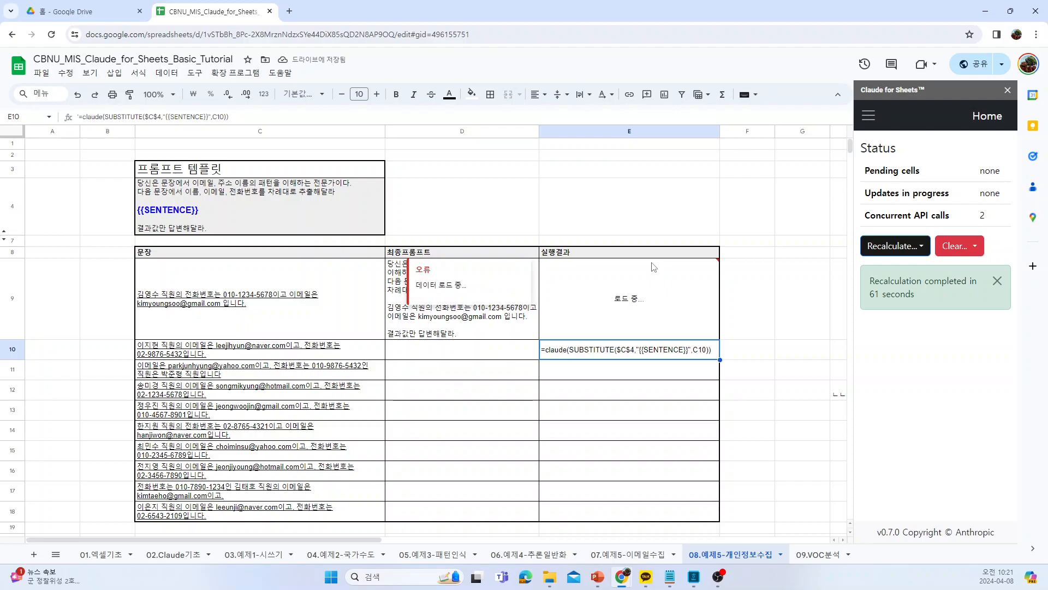
left_click(771, 300)
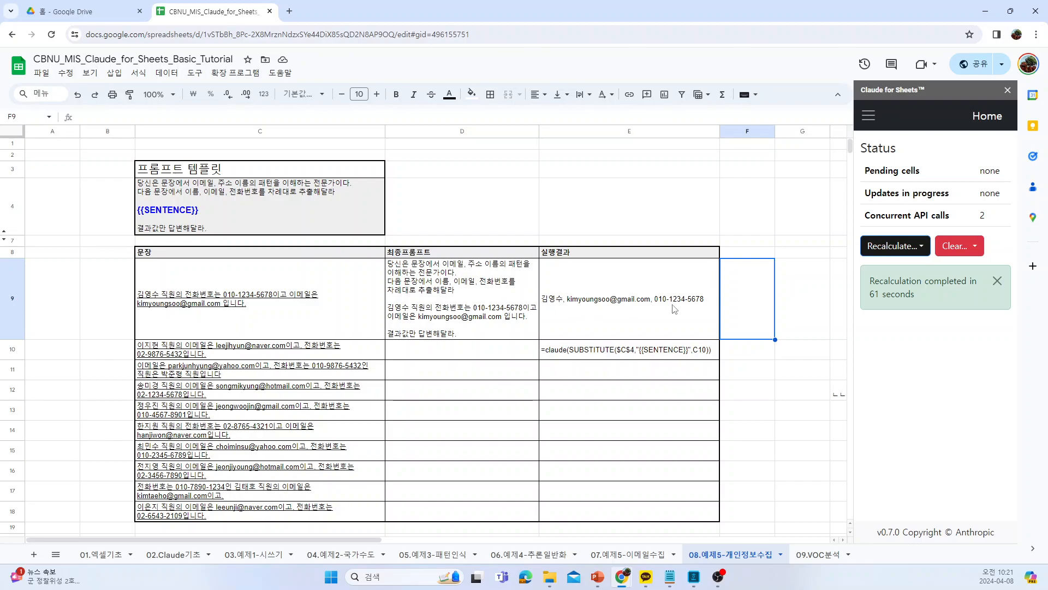
Activate the combined claude and SUBSTITUTE formula for C10 in E10 and fill it down to E18.
double_click(563, 352)
left_click(544, 344)
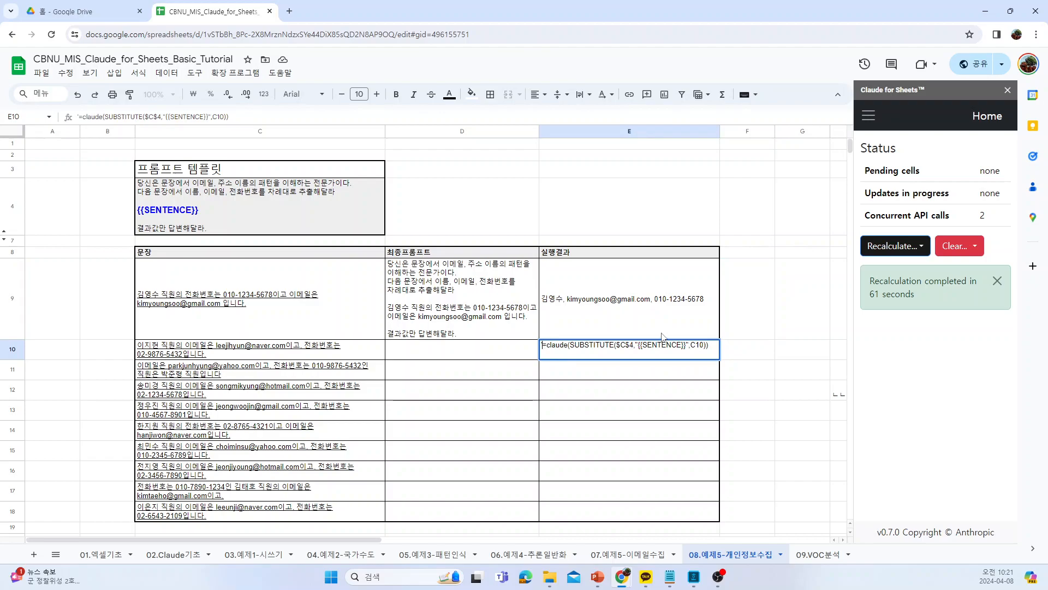
key("BackSpace")
key("Return")
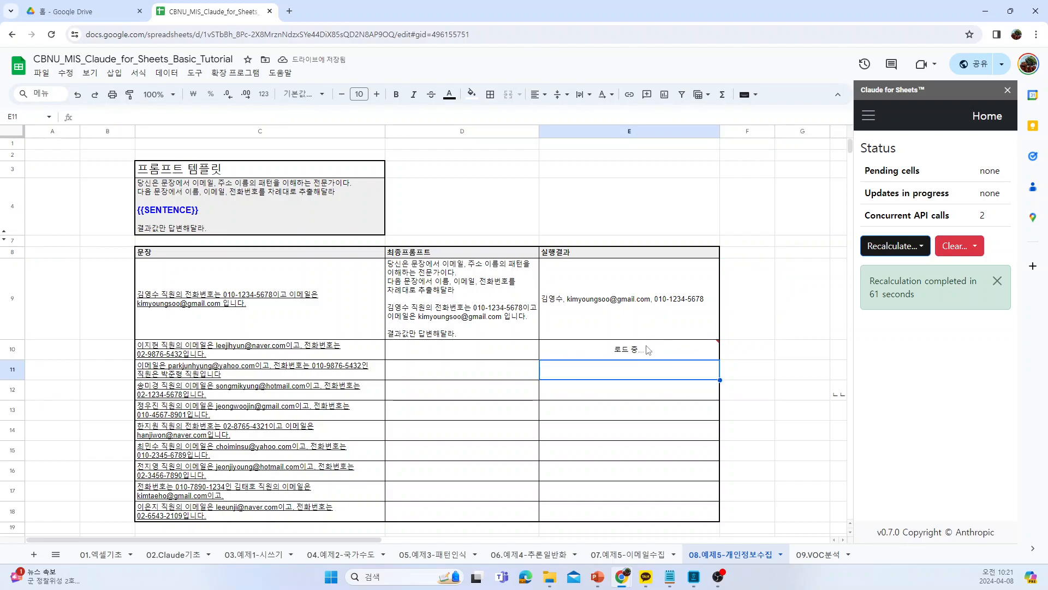
left_click(649, 350)
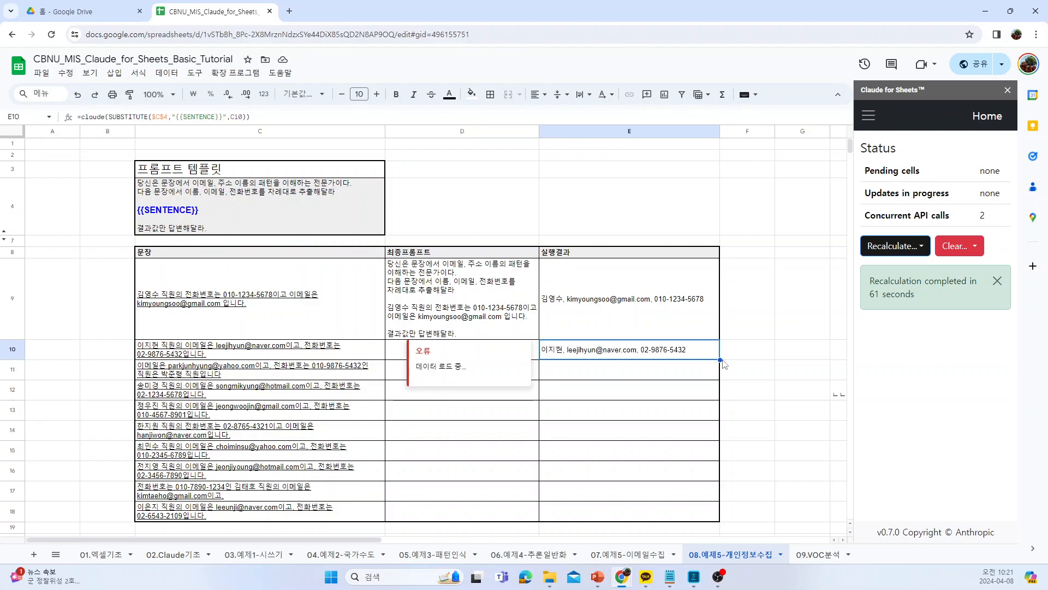
left_click_drag(720, 359, 710, 516)
left_click(751, 491)
scroll(628, 382, "down", 1)
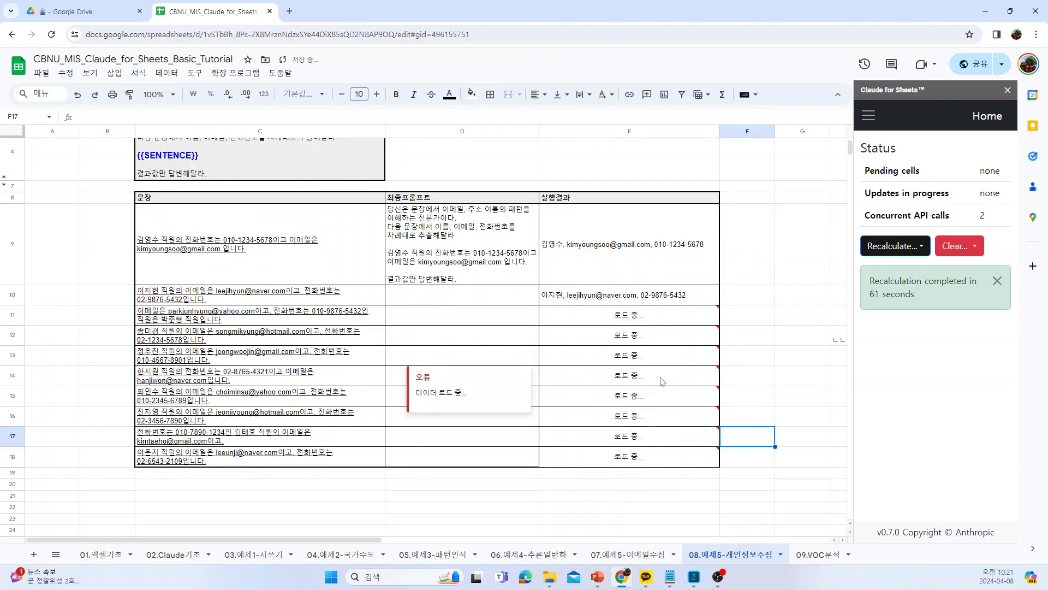
left_click(607, 315)
mouse_move(615, 317)
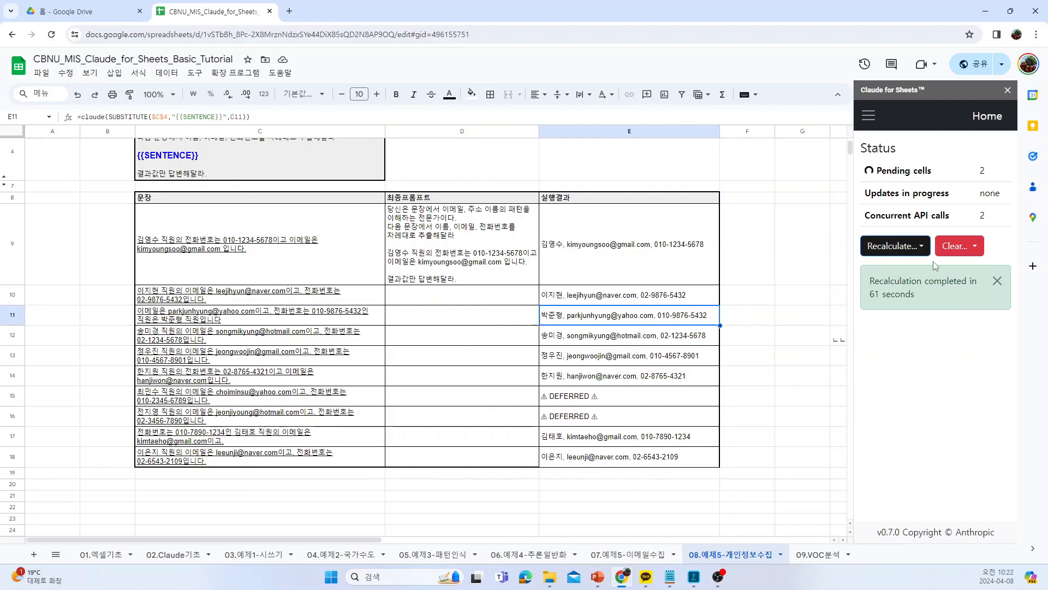
Recalculate the deferred Claude results in E15 and E16.
left_click(907, 246)
left_click(907, 267)
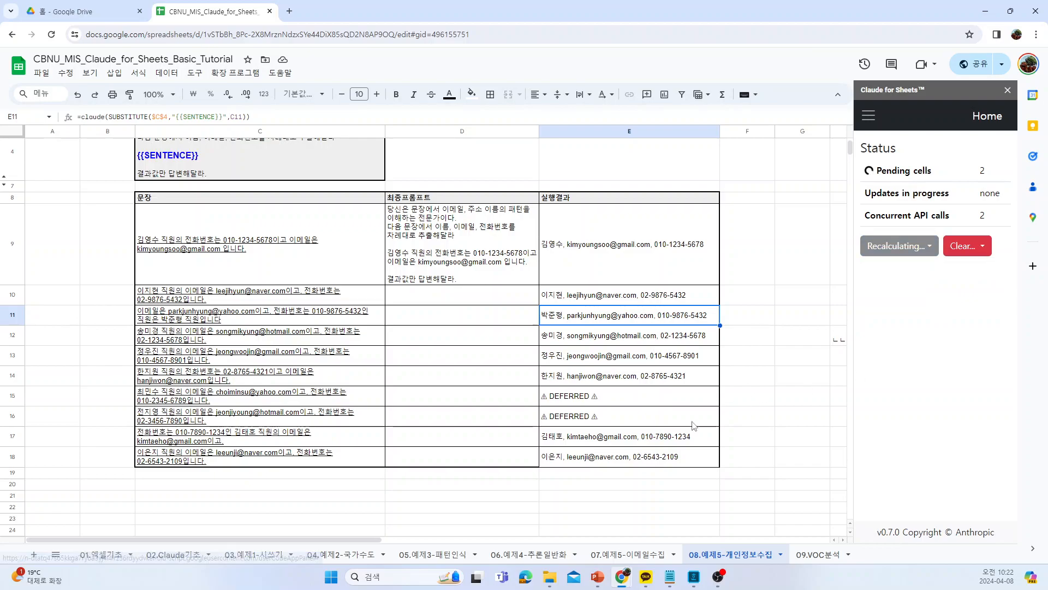
left_click(602, 404)
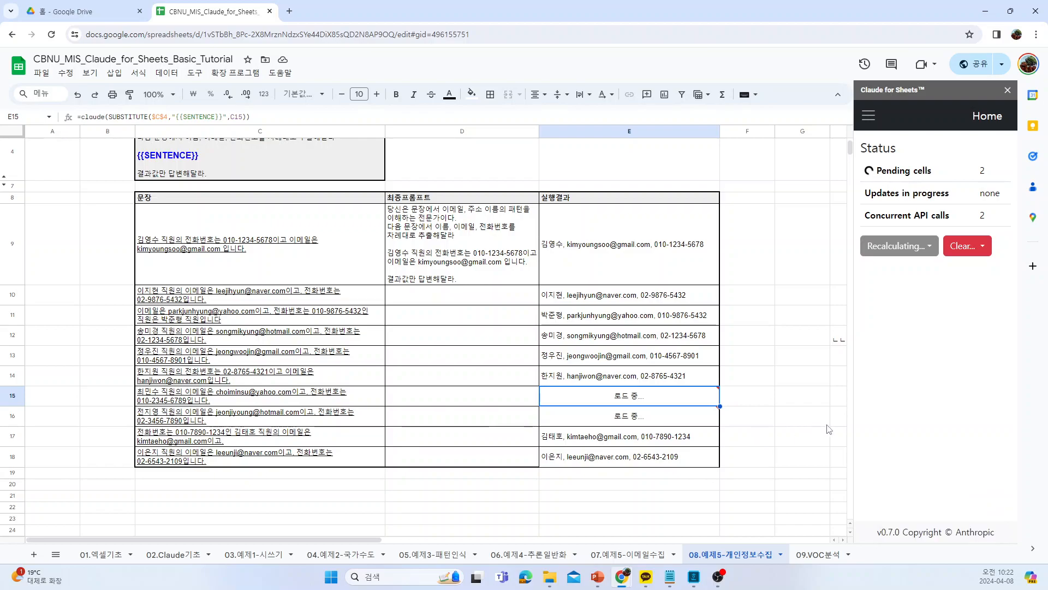
left_click(803, 403)
Clear the stray characters from cell H12 beside the table.
left_click(842, 342)
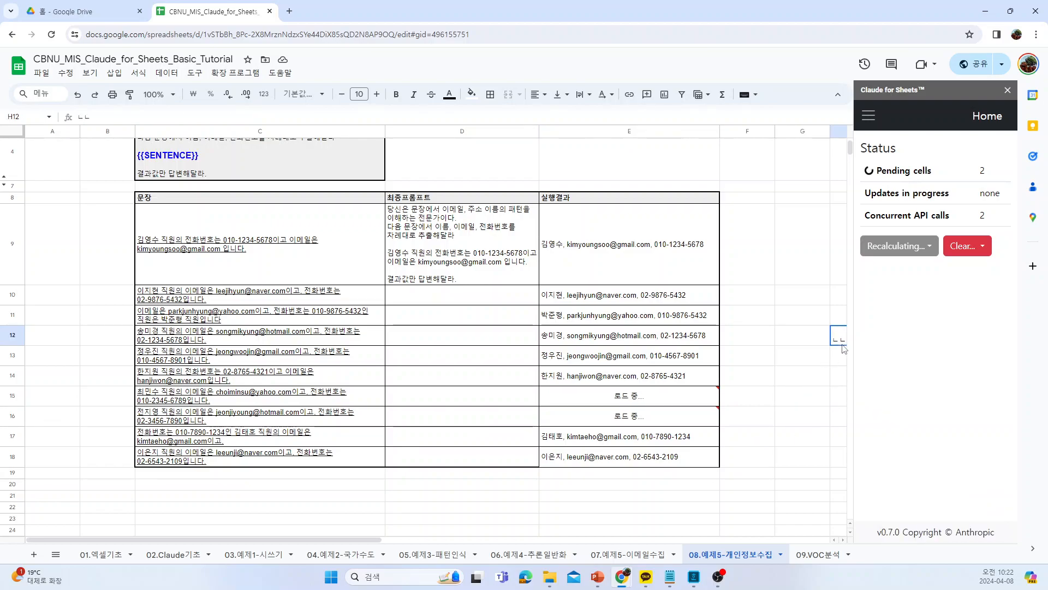
key("Delete")
left_click(798, 364)
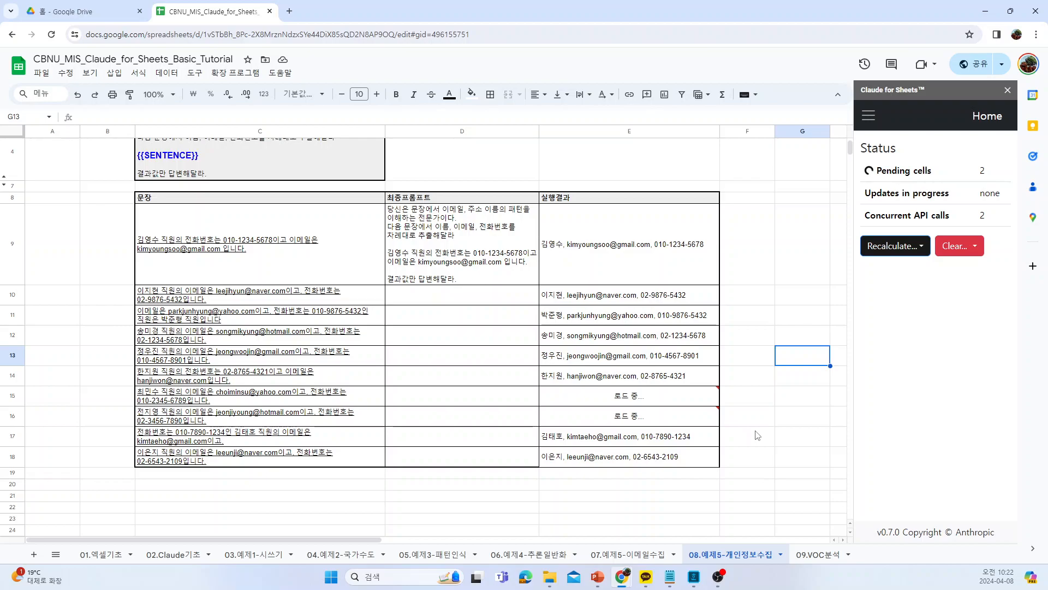
Open the 09.VOC분석 sheet.
left_click(807, 554)
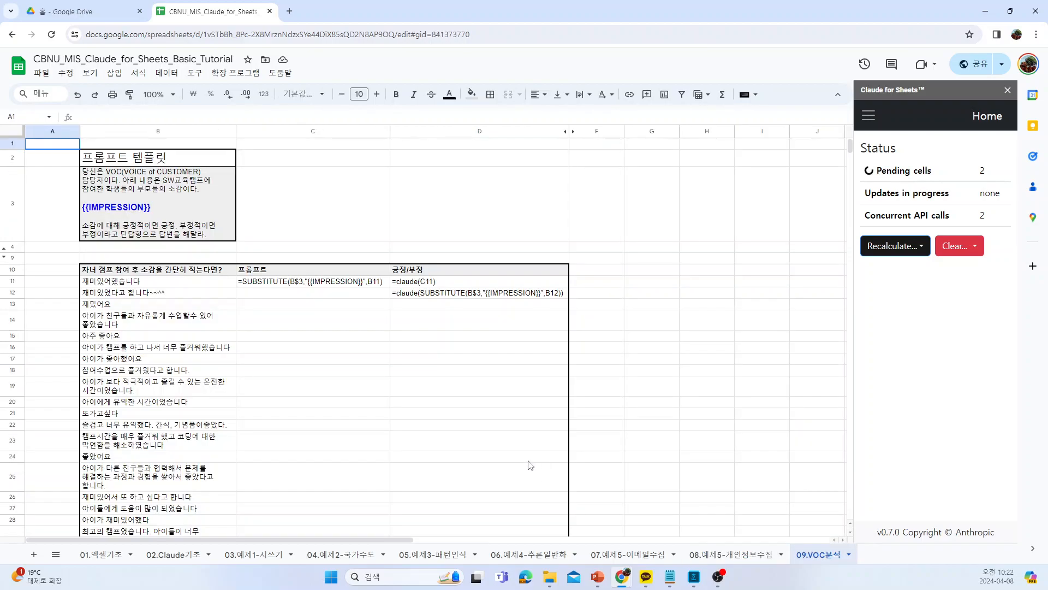
Review the VOC prompt template in B3 and the parents' camp impressions in B11 to B31.
left_click(192, 233)
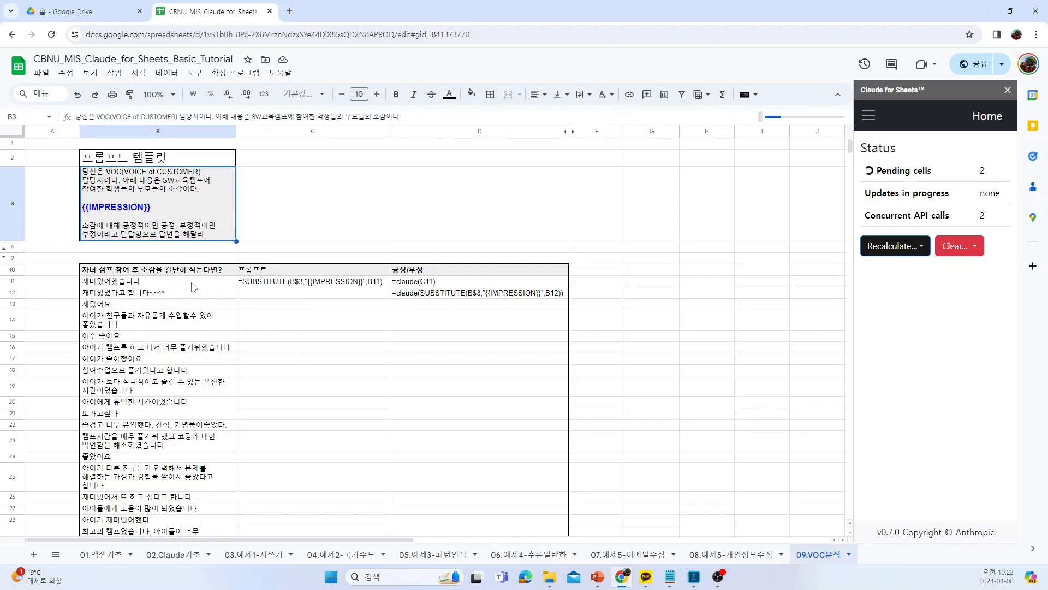
left_click_drag(192, 286, 178, 503)
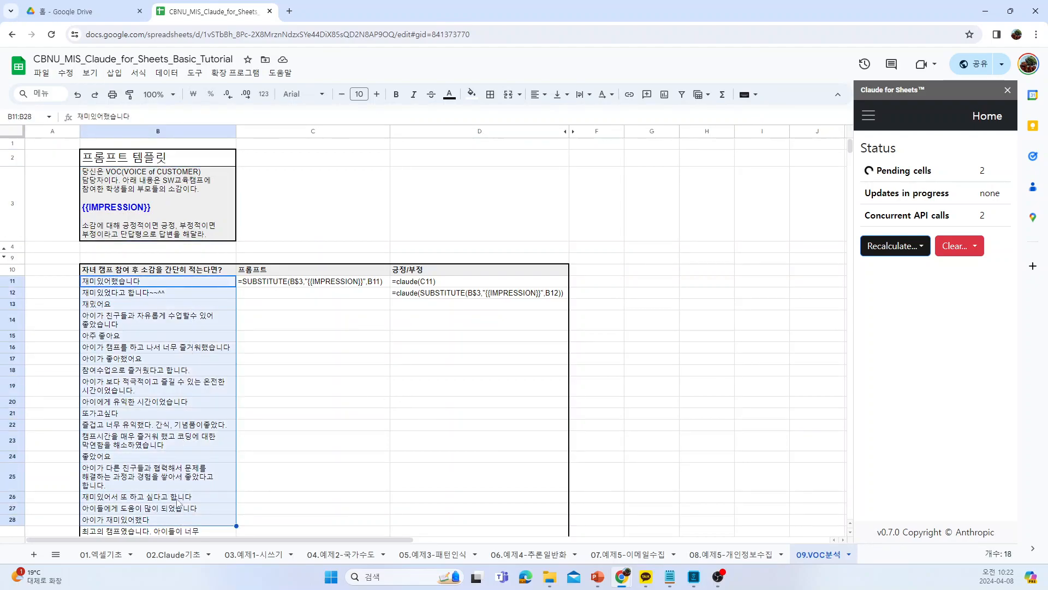
scroll(180, 459, "down", 3)
left_click(184, 428)
scroll(185, 426, "up", 2)
scroll(183, 423, "down", 1)
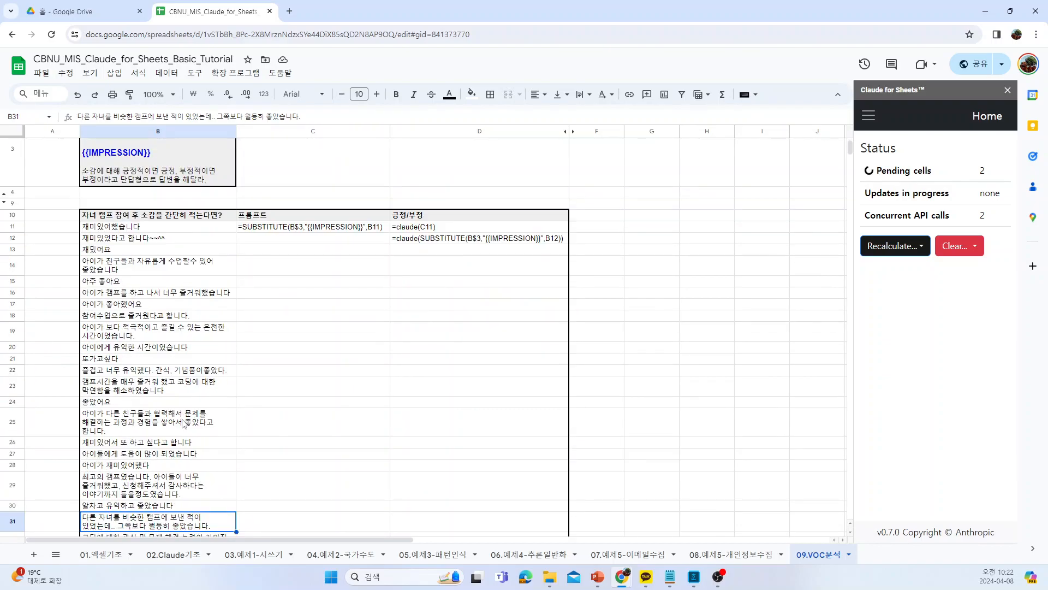
left_click_drag(188, 227, 176, 532)
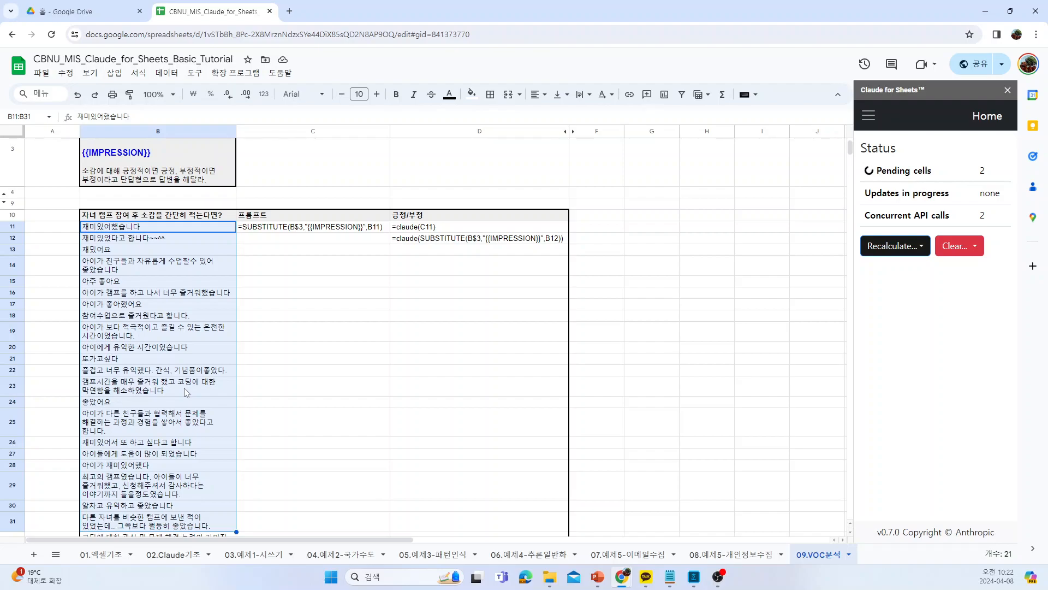
scroll(186, 392, "up", 1)
left_click(188, 232)
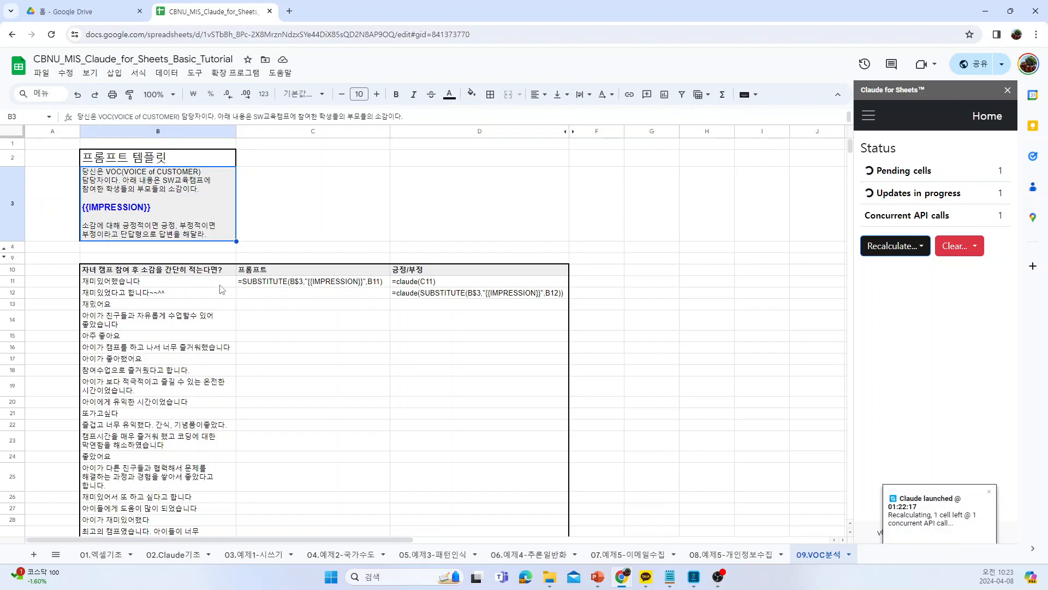
Activate the SUBSTITUTE formula in C11 by removing the leading apostrophe, so the impression in B11 fills the prompt template.
double_click(375, 280)
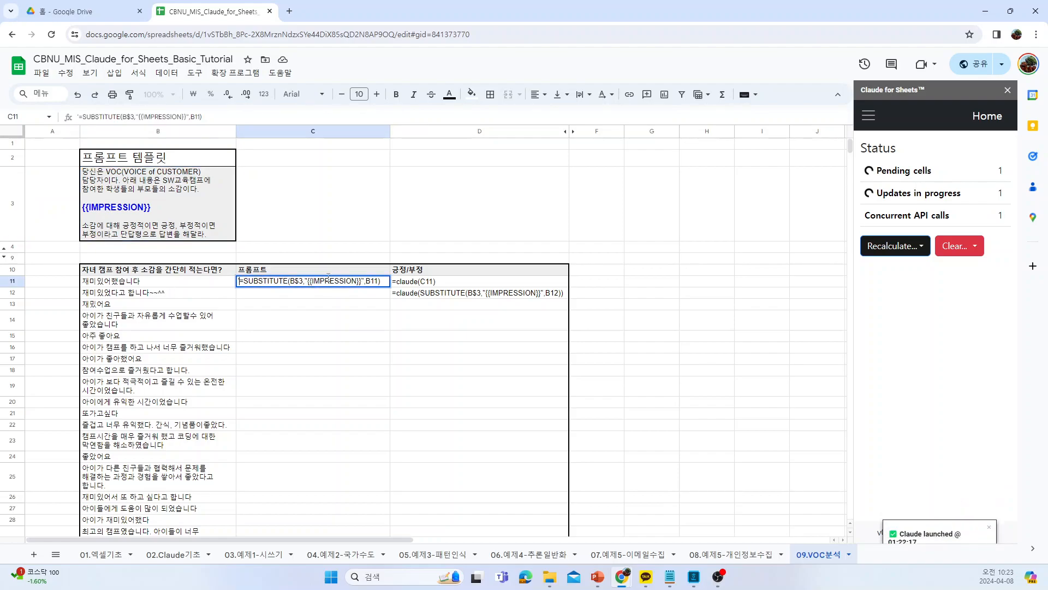
key("BackSpace")
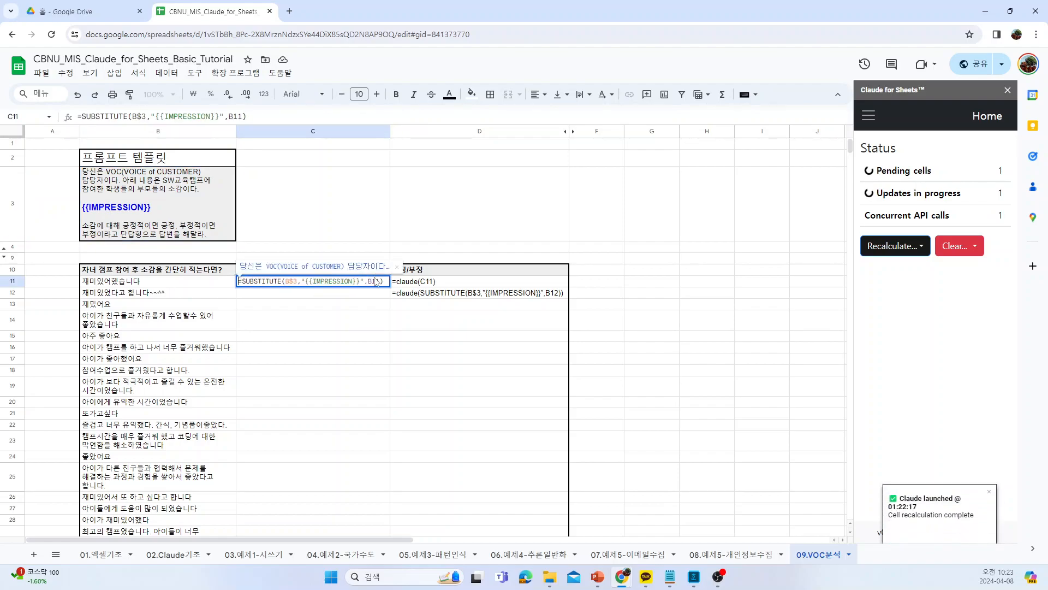
key("Return")
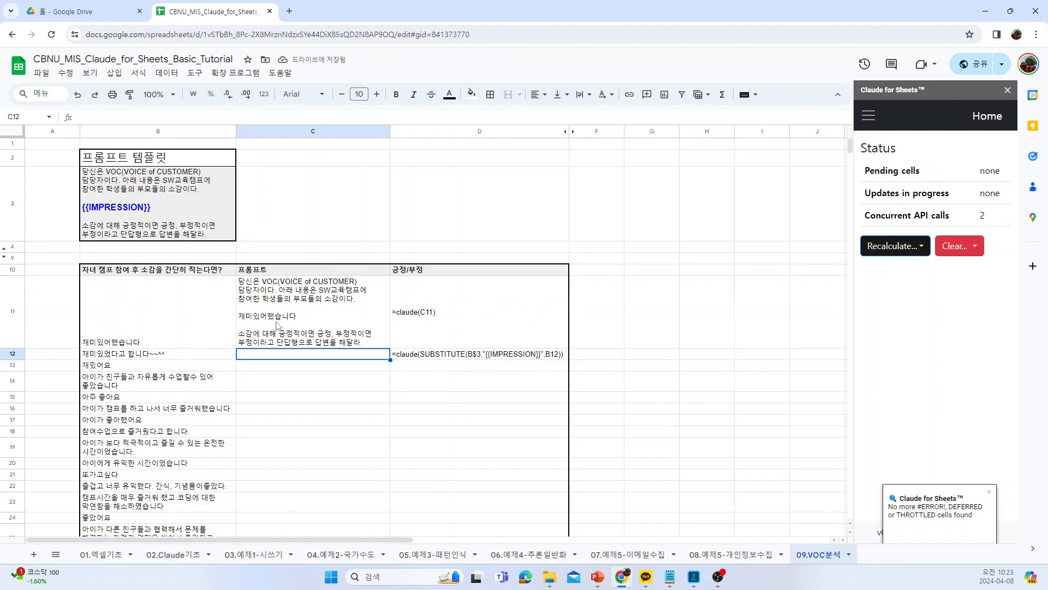
Activate the =claude(C11) formula in D11 by removing its leading apostrophe and inspect the sentiment answer.
left_click(399, 283)
double_click(399, 283)
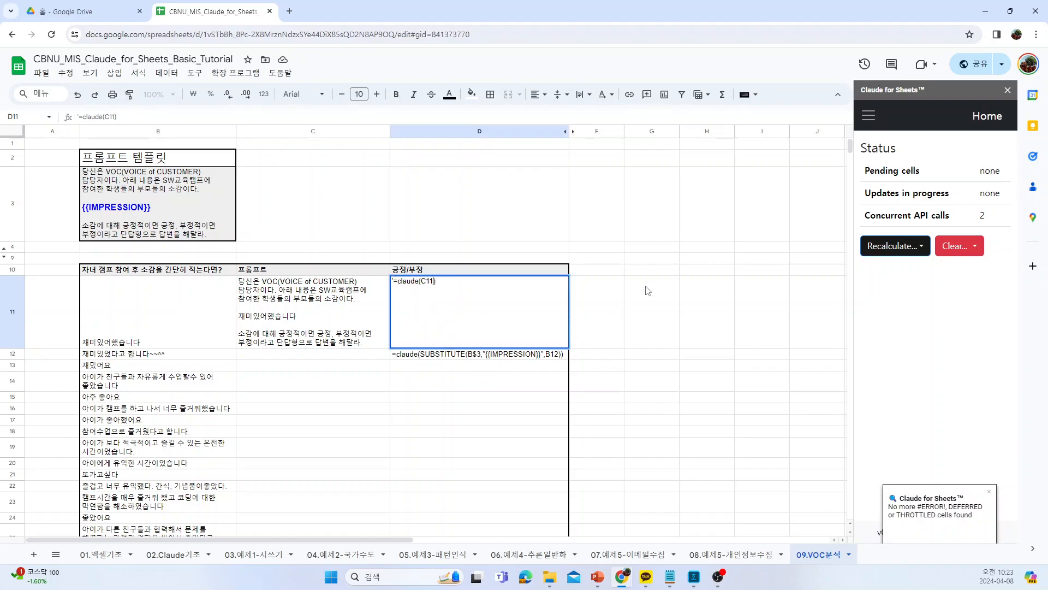
key("Home")
key("Delete")
key("Return")
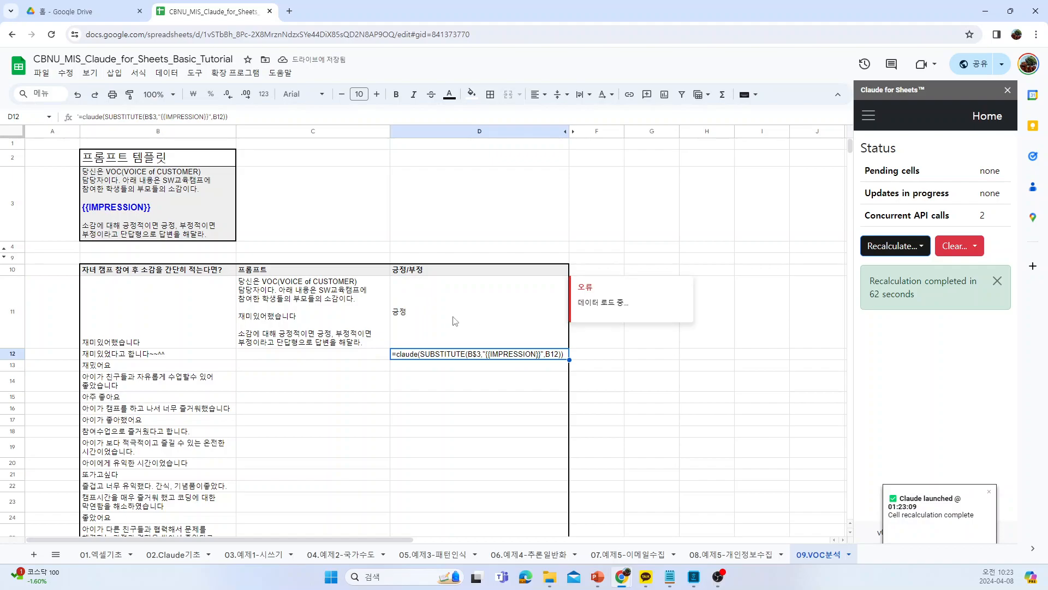
left_click(421, 318)
double_click(422, 301)
left_click(648, 324)
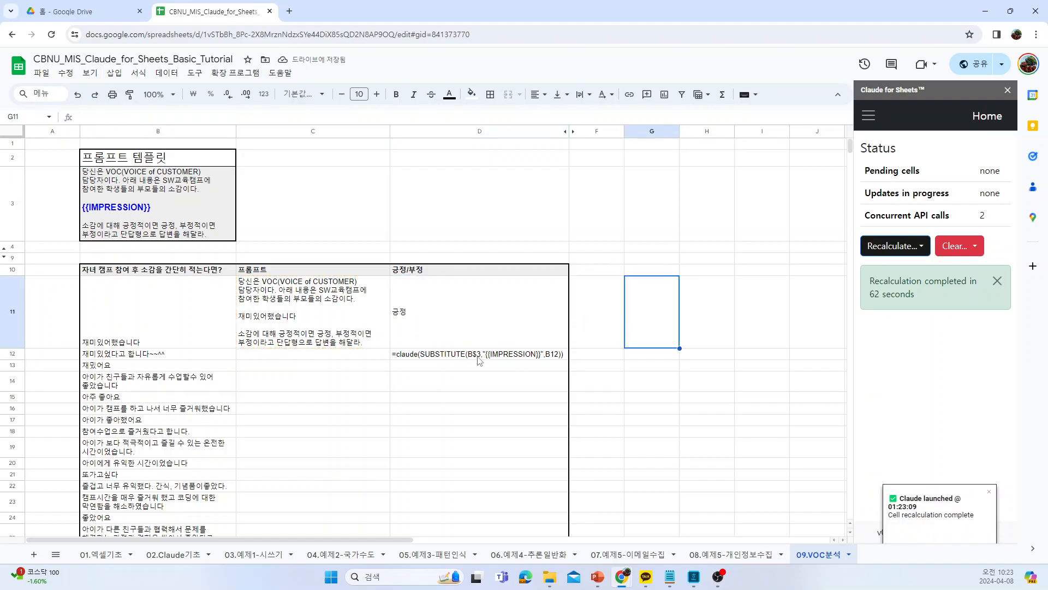
Activate the combined formula =claude(SUBSTITUTE(B$3,"{{IMPRESSION}}",B12)) in D12 by removing its leading apostrophe.
left_click(453, 358)
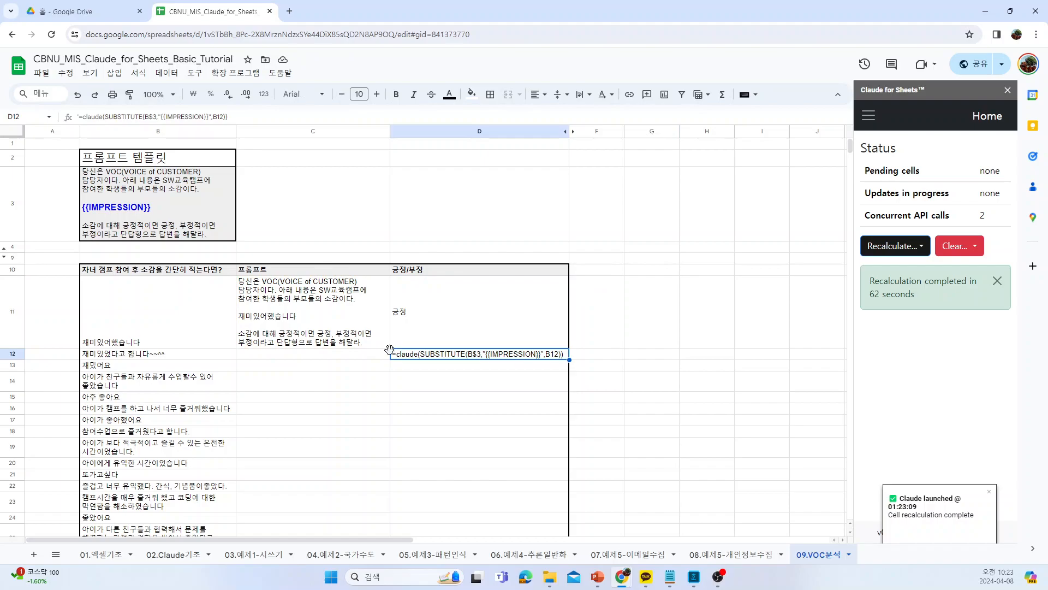
triple_click(495, 352)
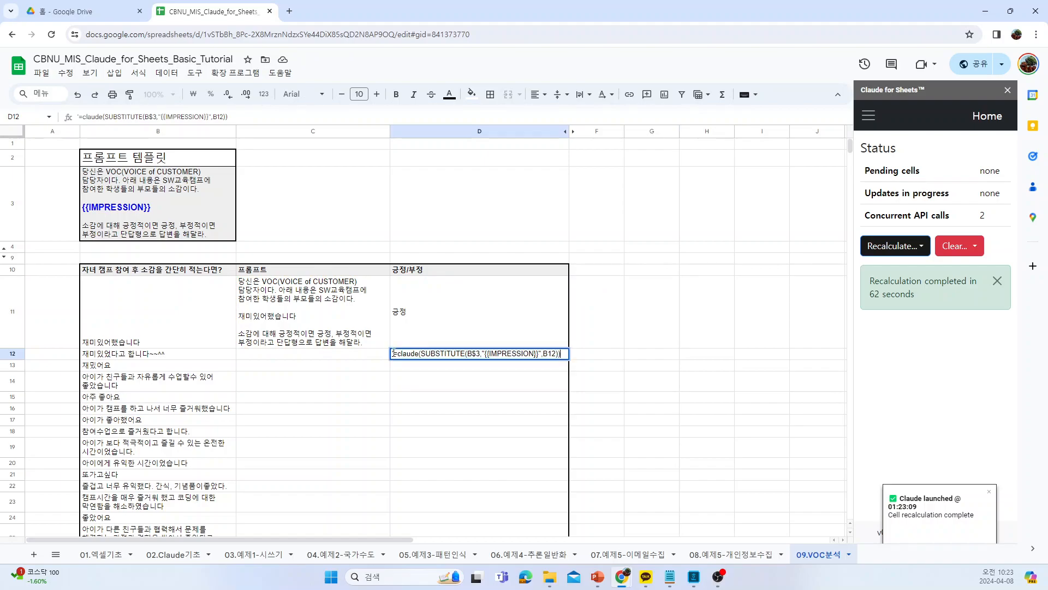
right_click(495, 352)
left_click(421, 354)
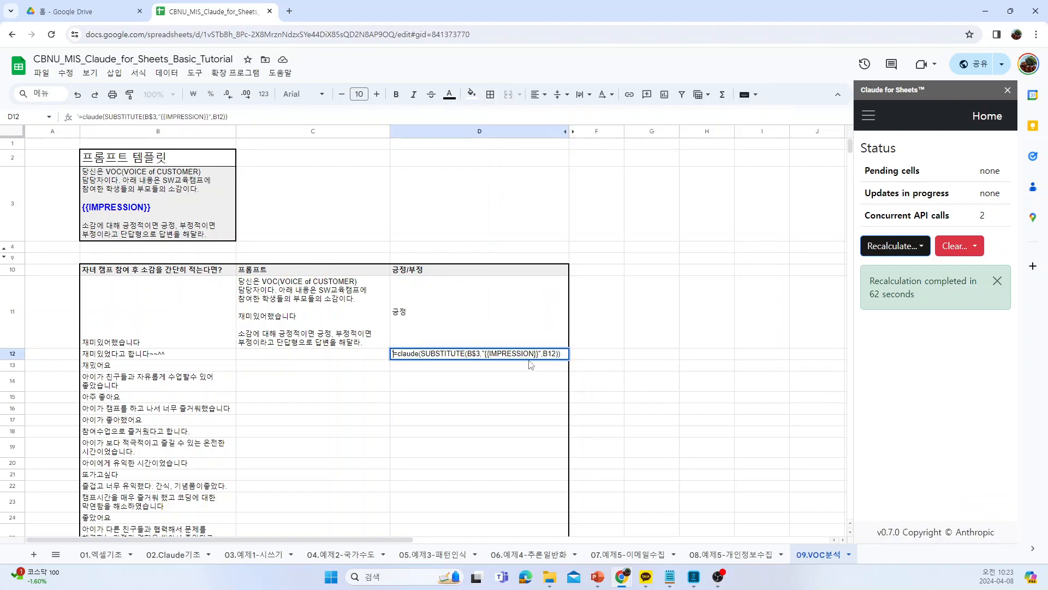
key("BackSpace")
key("Return")
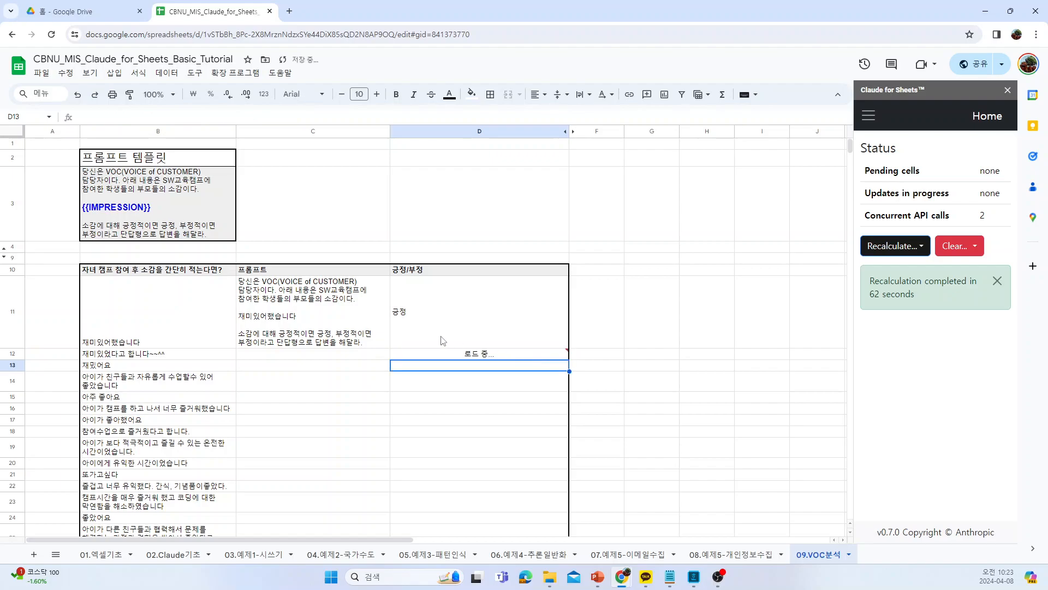
Fill the combined claude and SUBSTITUTE formula from D12 down to D33.
left_click(354, 339)
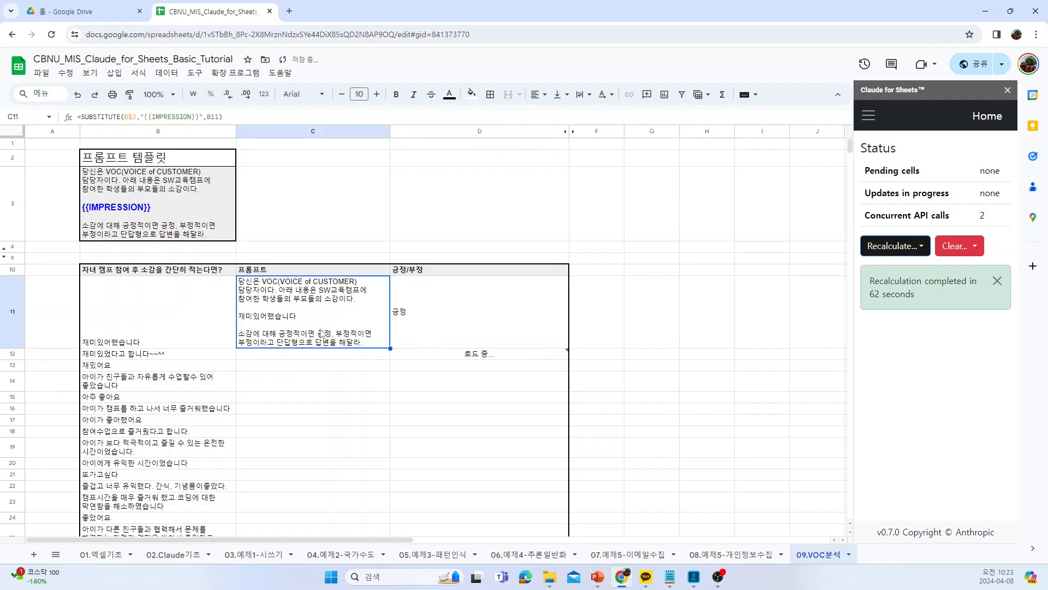
left_click(413, 356)
scroll(429, 359, "down", 2)
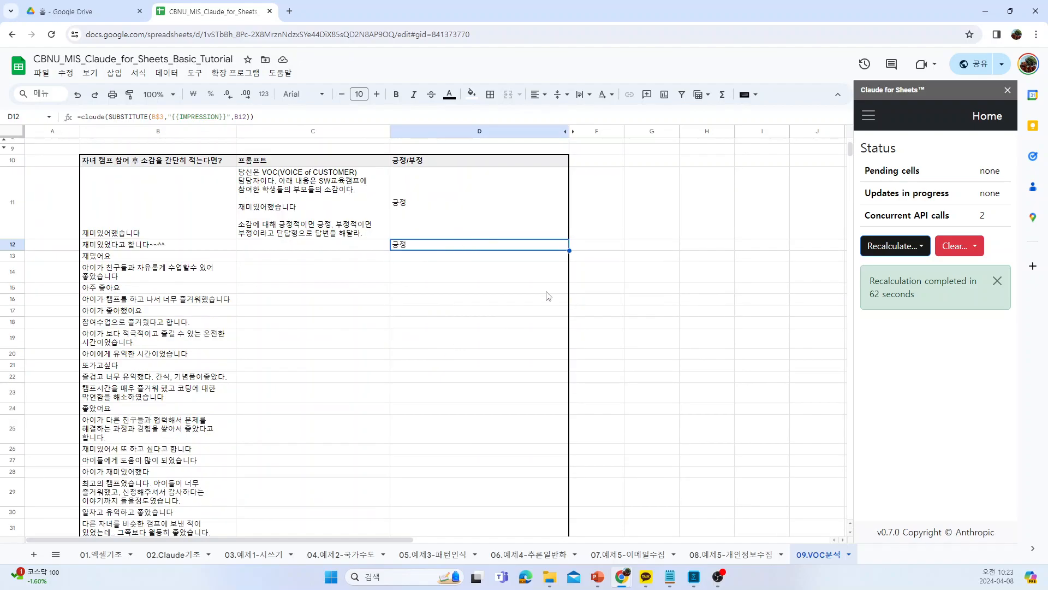
left_click_drag(569, 251, 549, 415)
scroll(546, 464, "down", 1)
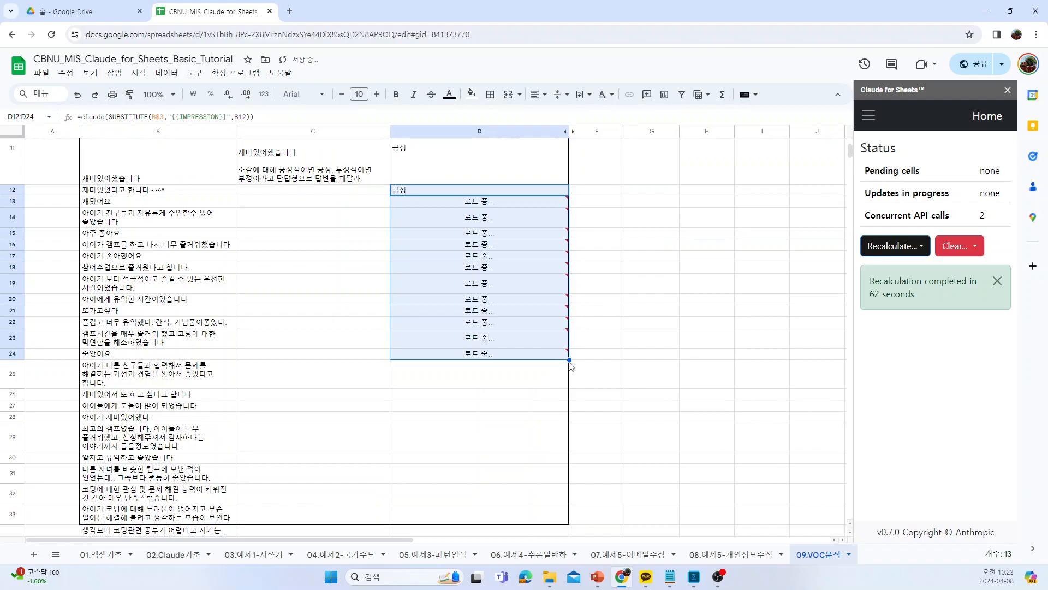
left_click_drag(569, 359, 544, 515)
left_click(537, 409)
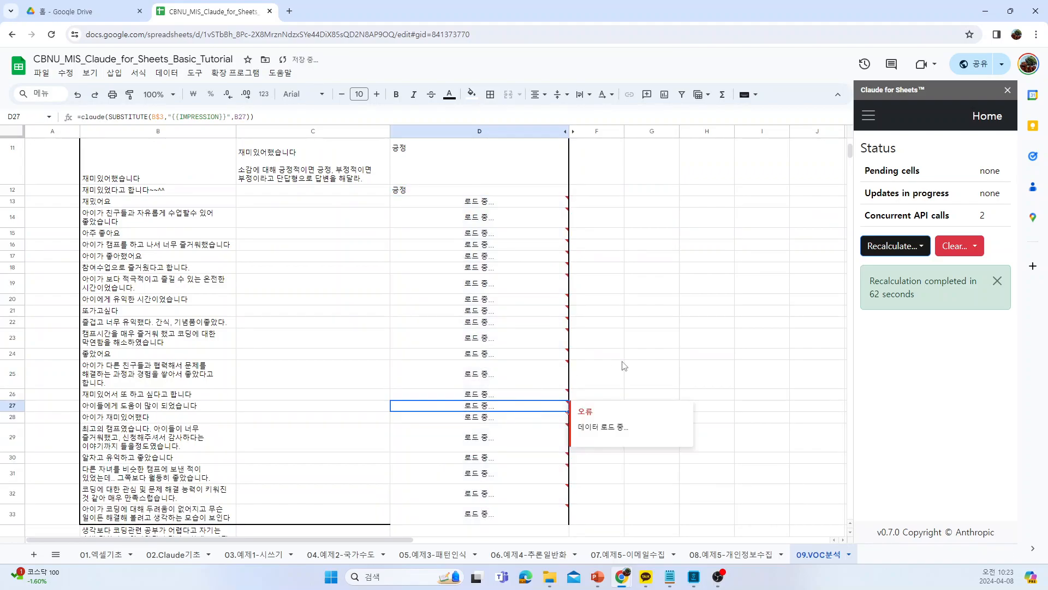
Check the sentiment results in column D and recalculate the DEFERRED / THROTTLED / #ERROR! cells.
left_click(428, 247)
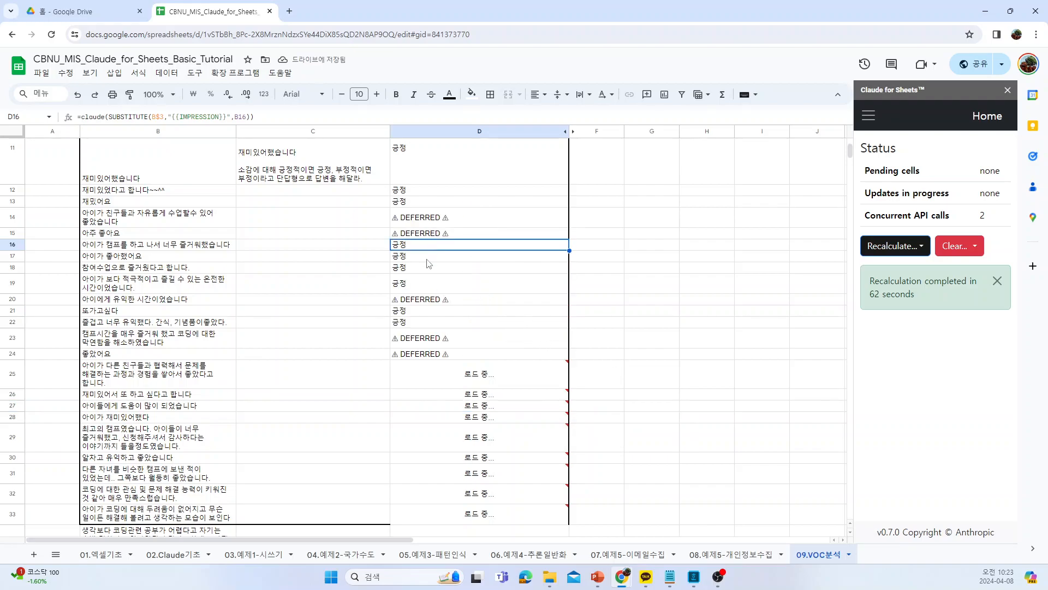
left_click(429, 266)
left_click(431, 283)
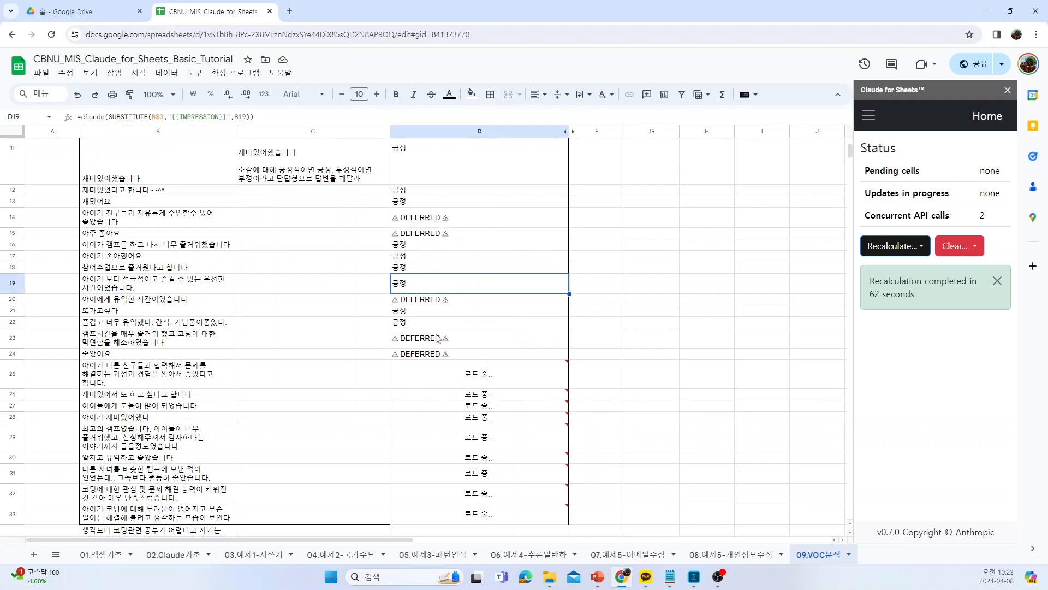
mouse_move(456, 383)
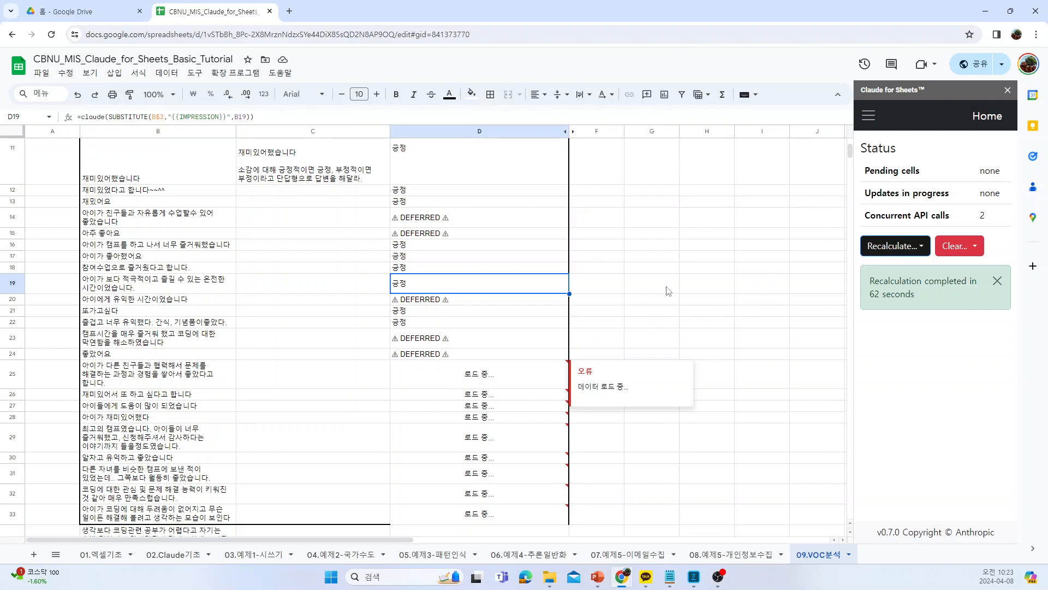
left_click(898, 247)
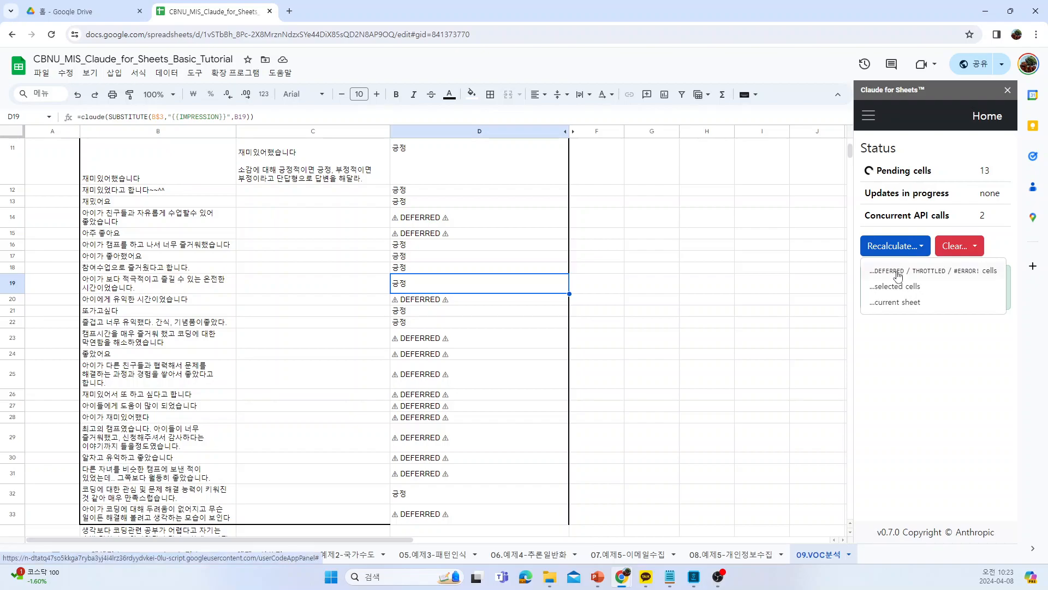
left_click(898, 271)
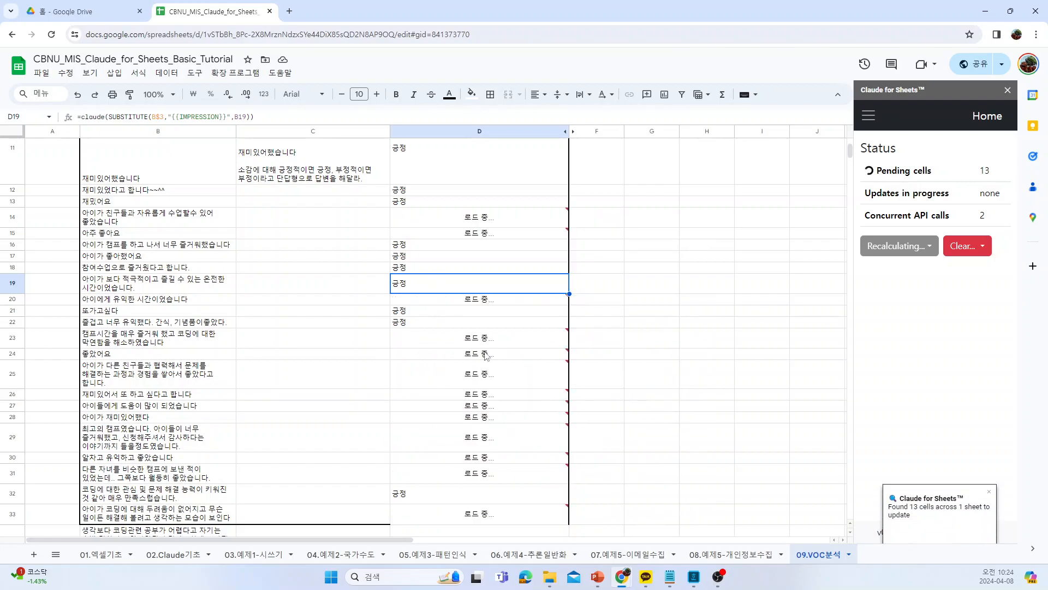
mouse_move(483, 225)
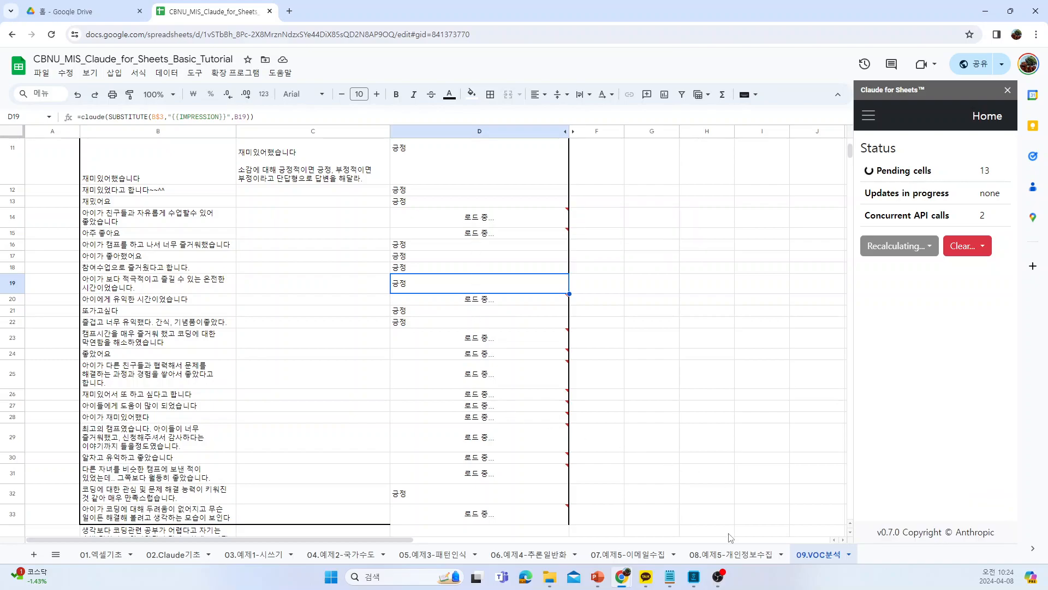
Look at the extraction result in E16 of the 08.예제5-개인정보수집 sheet and return to the 09.VOC분석 sheet.
left_click(730, 555)
left_click(605, 427)
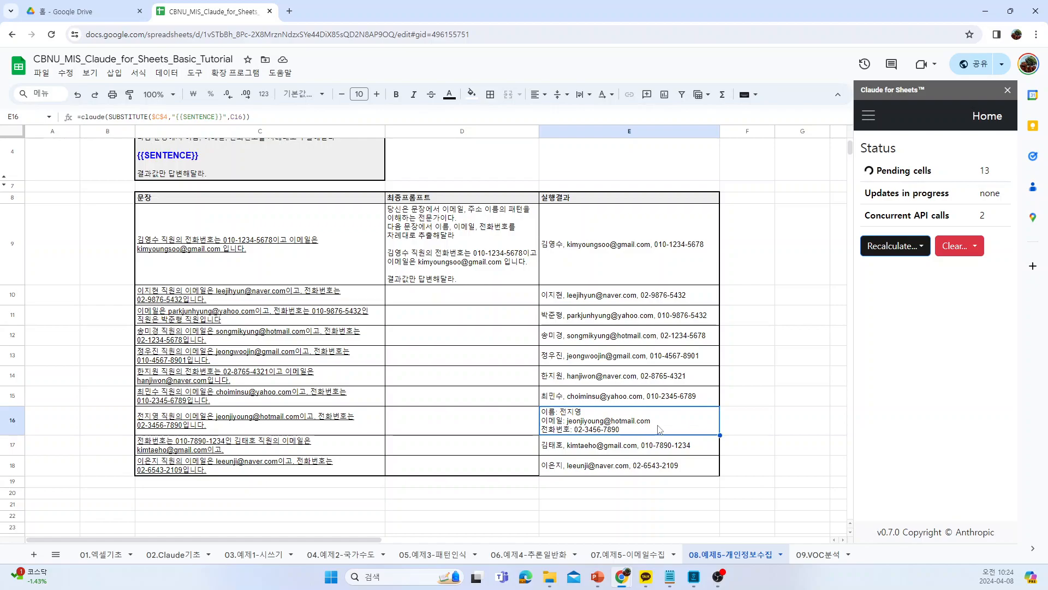
left_click(818, 554)
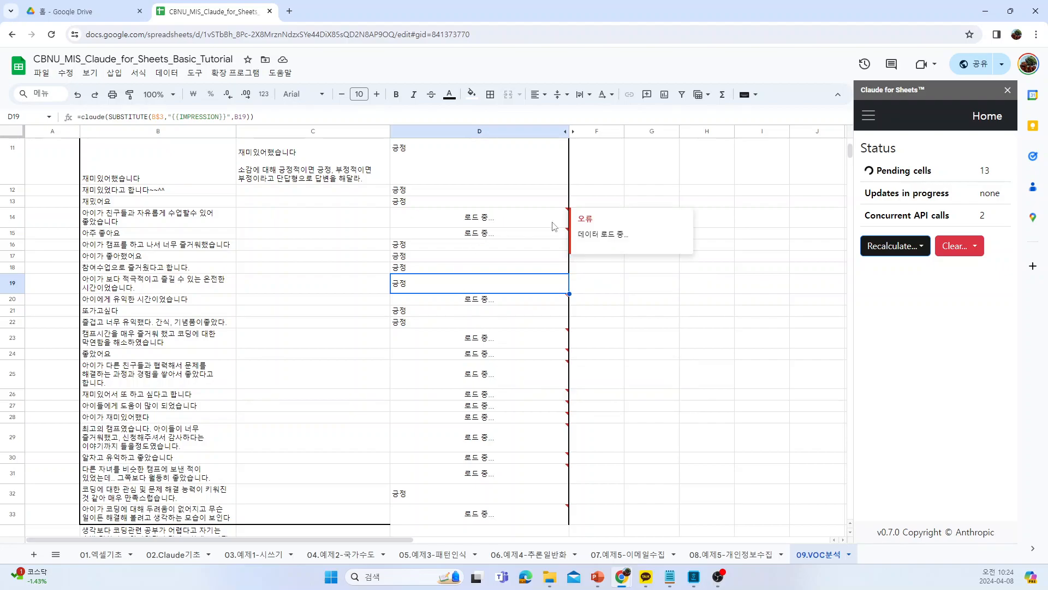
Examine the recalculating sentiment cells in column D down to D33 and the prompt template in B3.
scroll(482, 331, "down", 2)
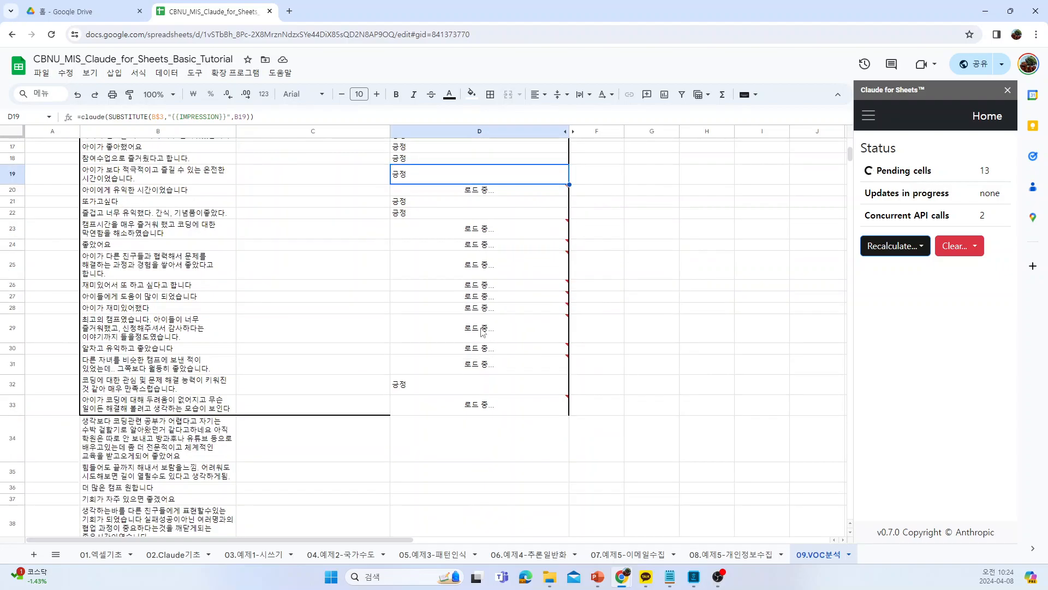
scroll(482, 331, "up", 3)
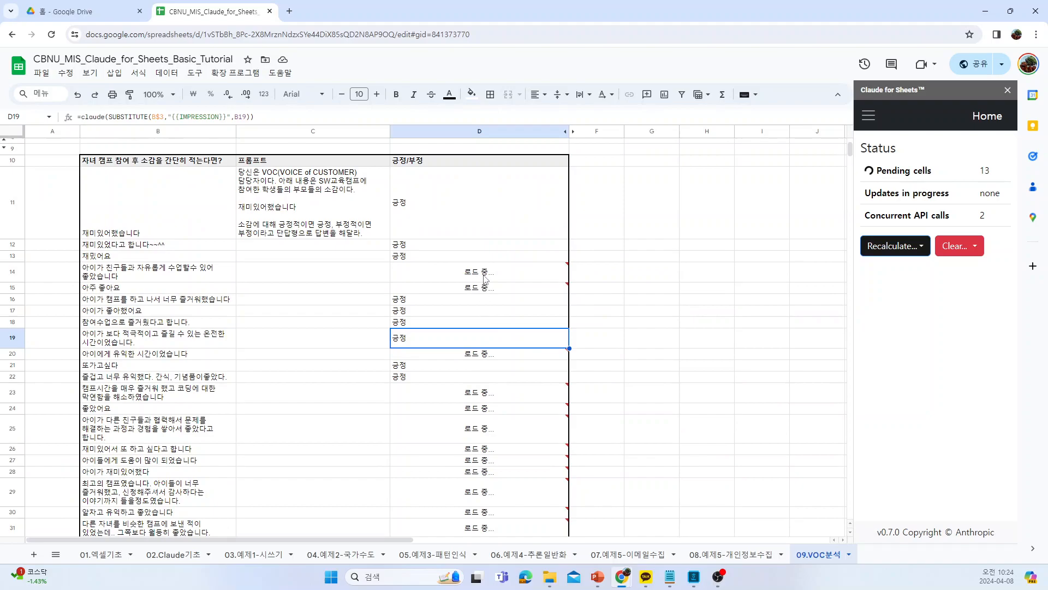
left_click(450, 278)
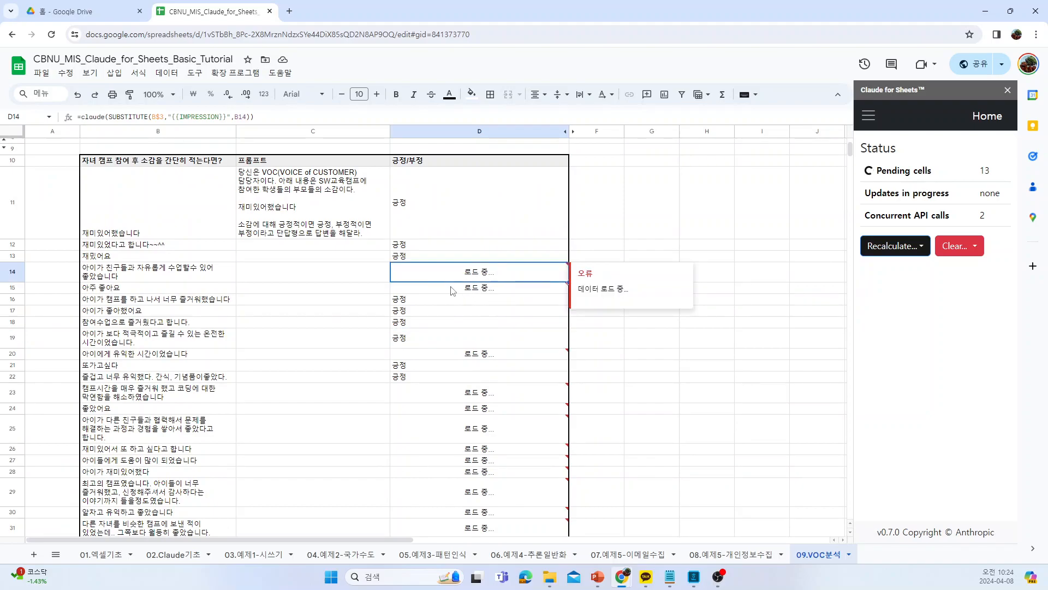
left_click(451, 288)
left_click(472, 366)
left_click(479, 356)
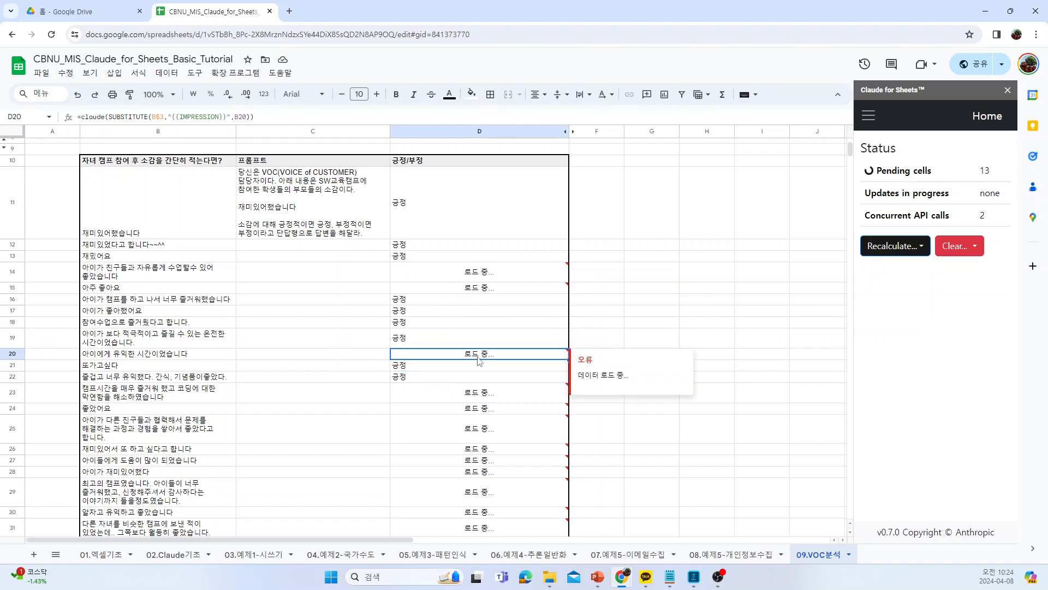
scroll(478, 360, "down", 4)
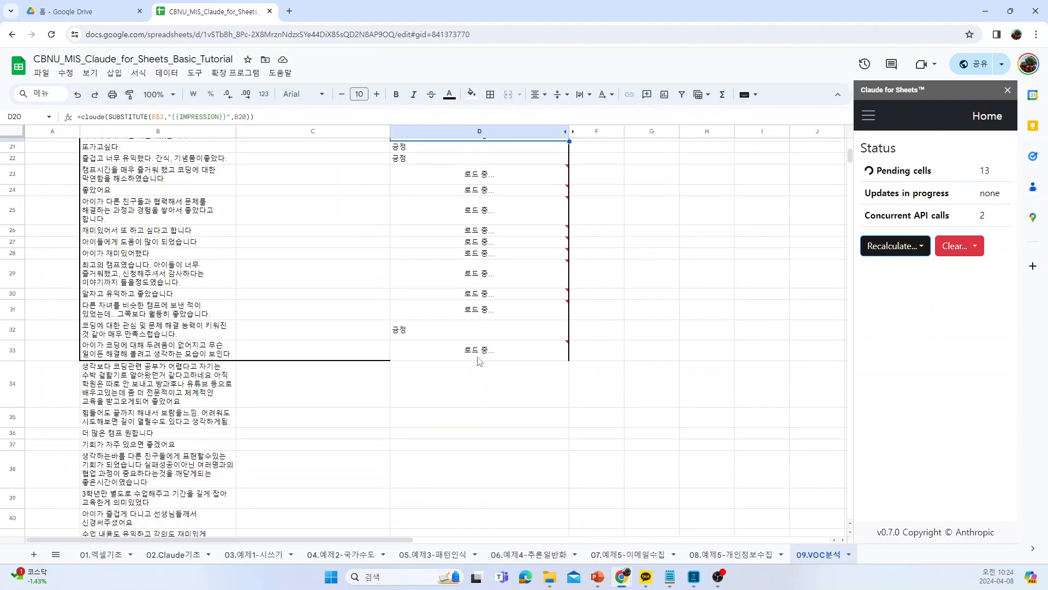
left_click(479, 358)
scroll(479, 360, "up", 7)
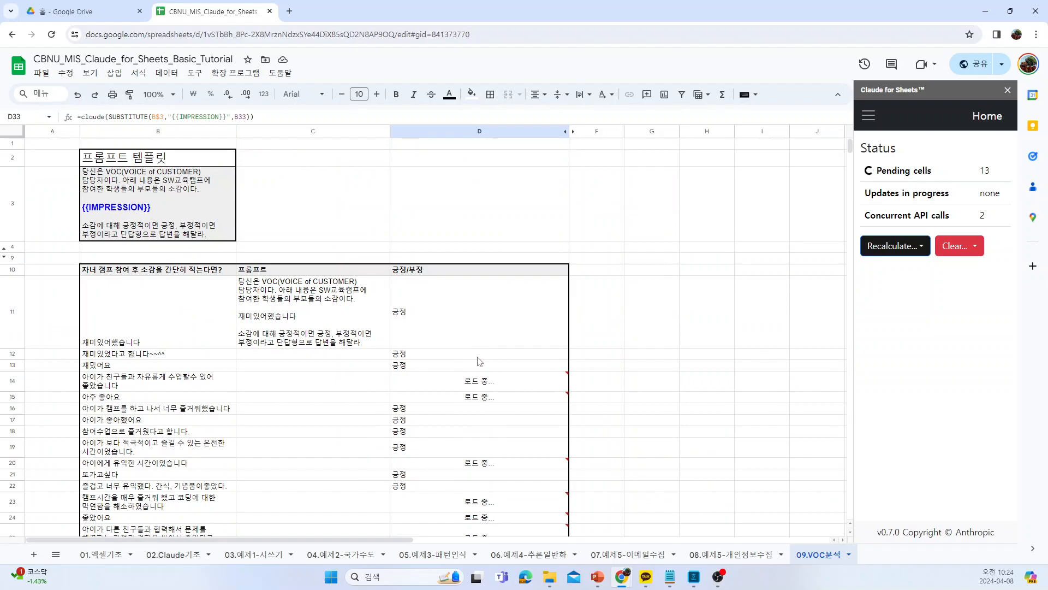
left_click(642, 331)
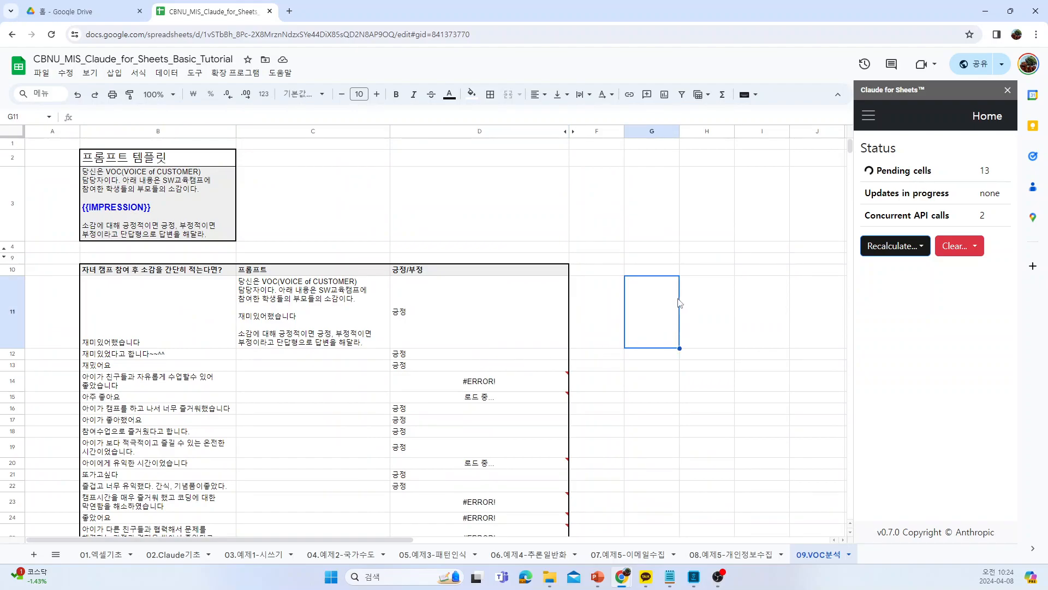
left_click(183, 199)
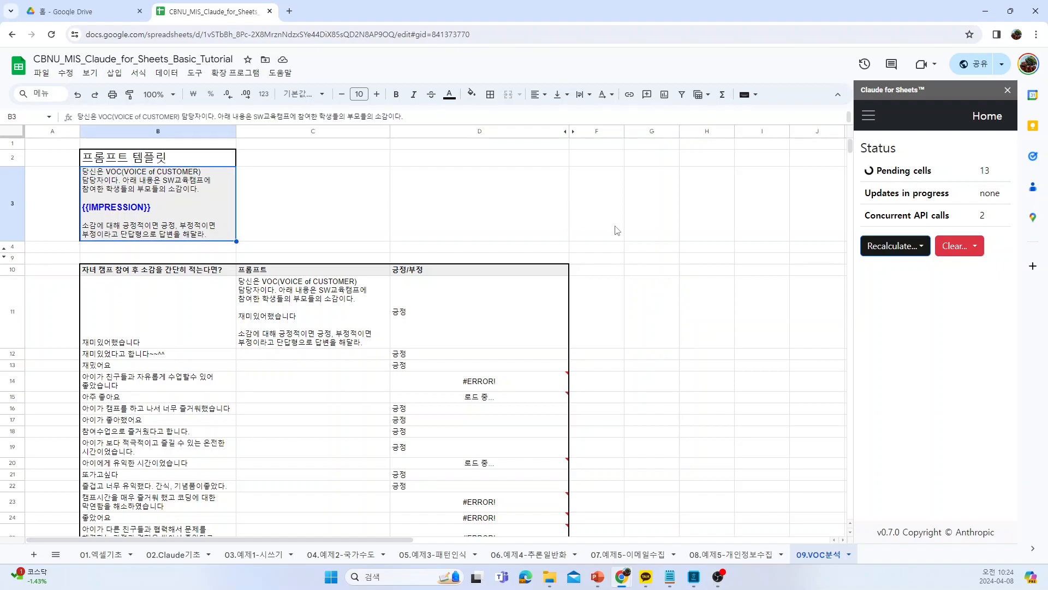
Recalculate the DEFERRED / THROTTLED / #ERROR! cells of the sentiment column again and deselect the prompt template cell.
scroll(618, 333, "down", 3)
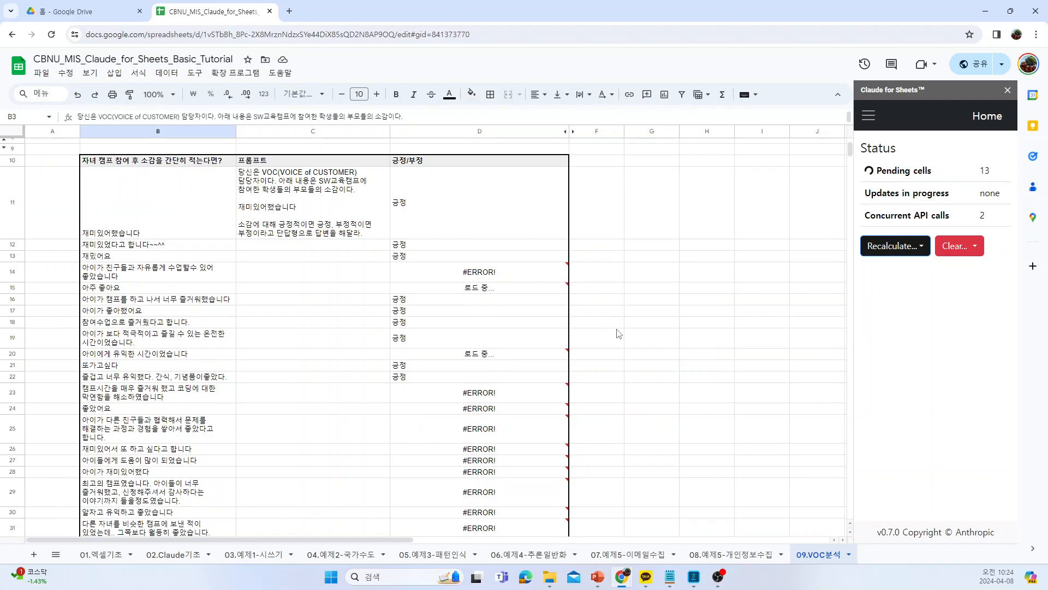
scroll(619, 333, "up", 1)
left_click(893, 246)
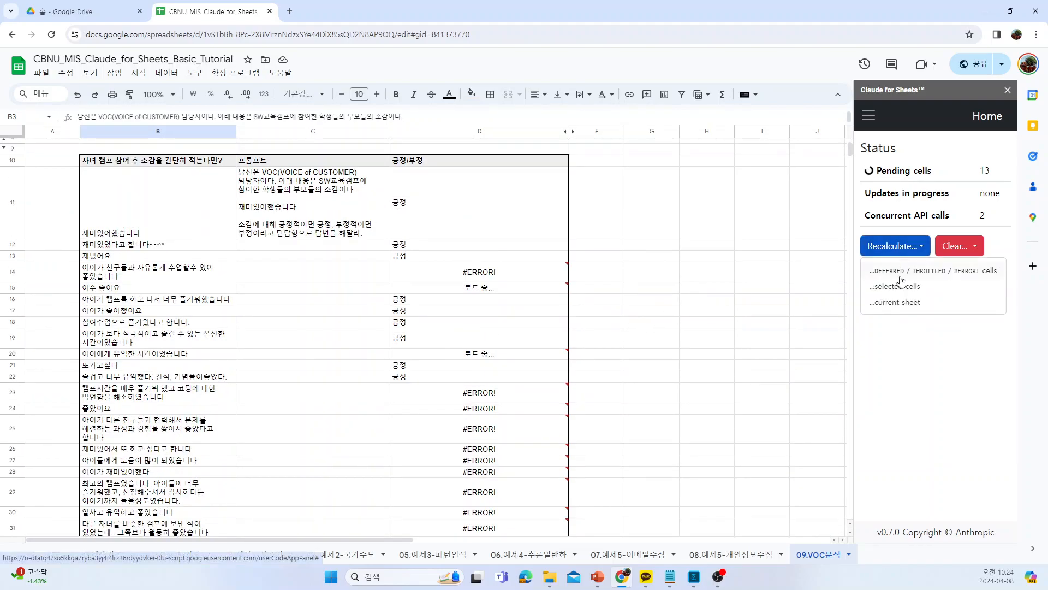
left_click(900, 276)
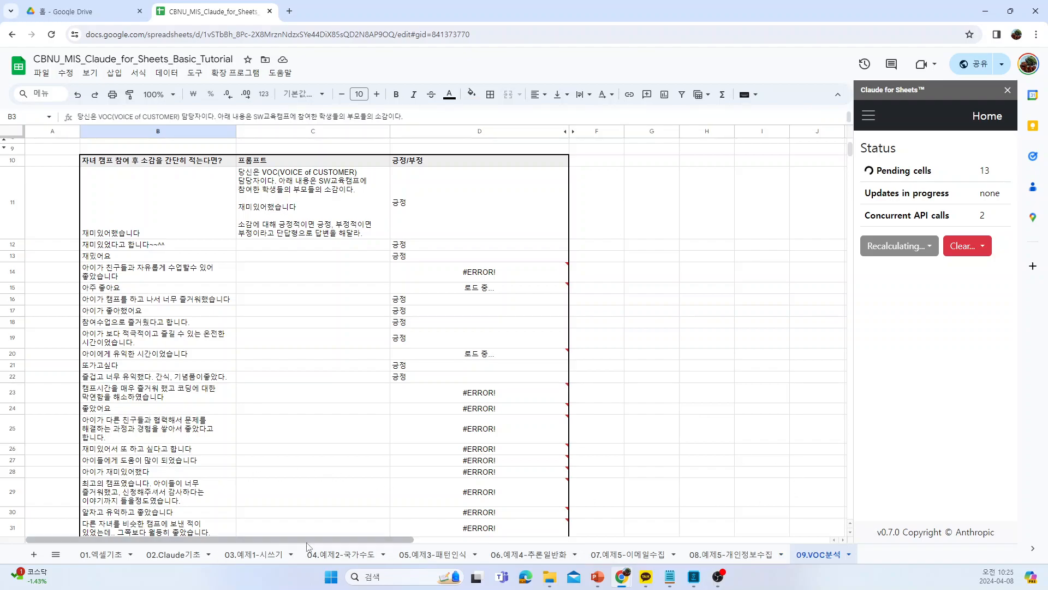
left_click(632, 428)
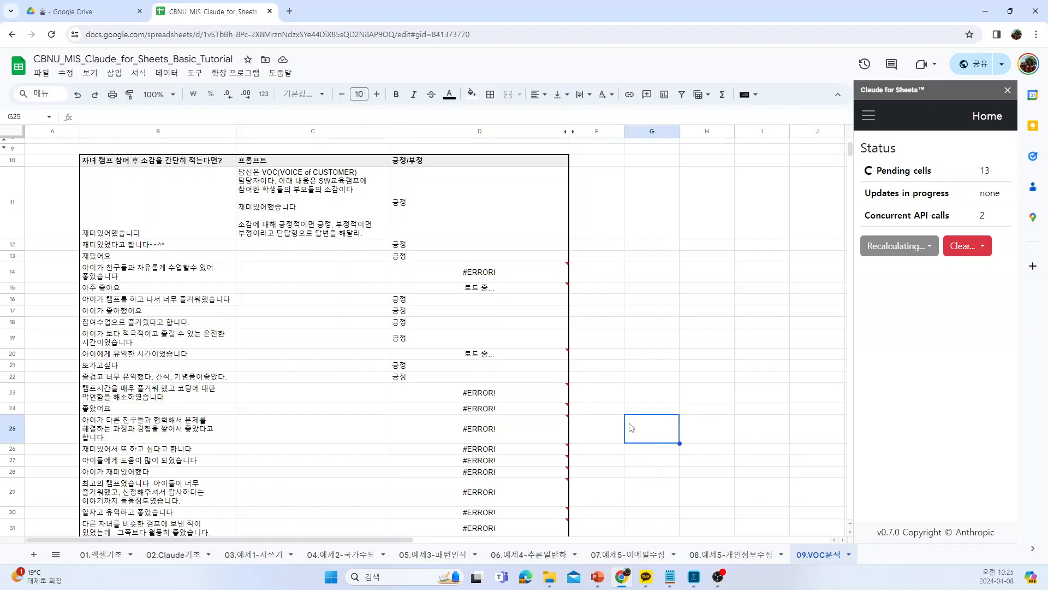
left_click(603, 327)
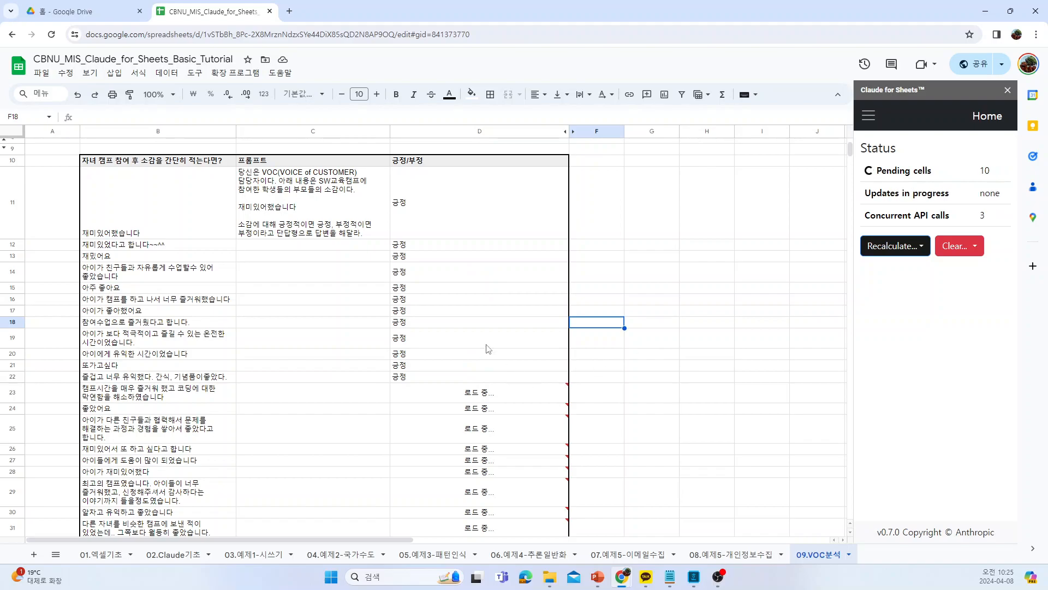
Review the sentiment results in D12 to D22 and the loading status of the cells below, down to row 33.
left_click_drag(451, 250, 459, 378)
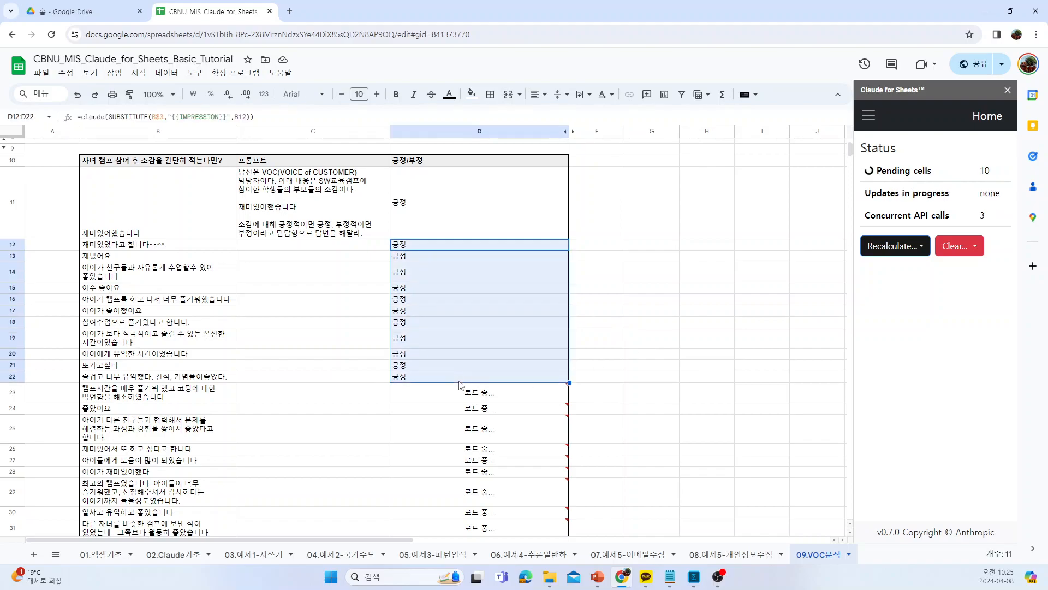
scroll(489, 315, "down", 2)
left_click_drag(479, 284, 496, 423)
left_click(438, 423)
left_click(637, 400)
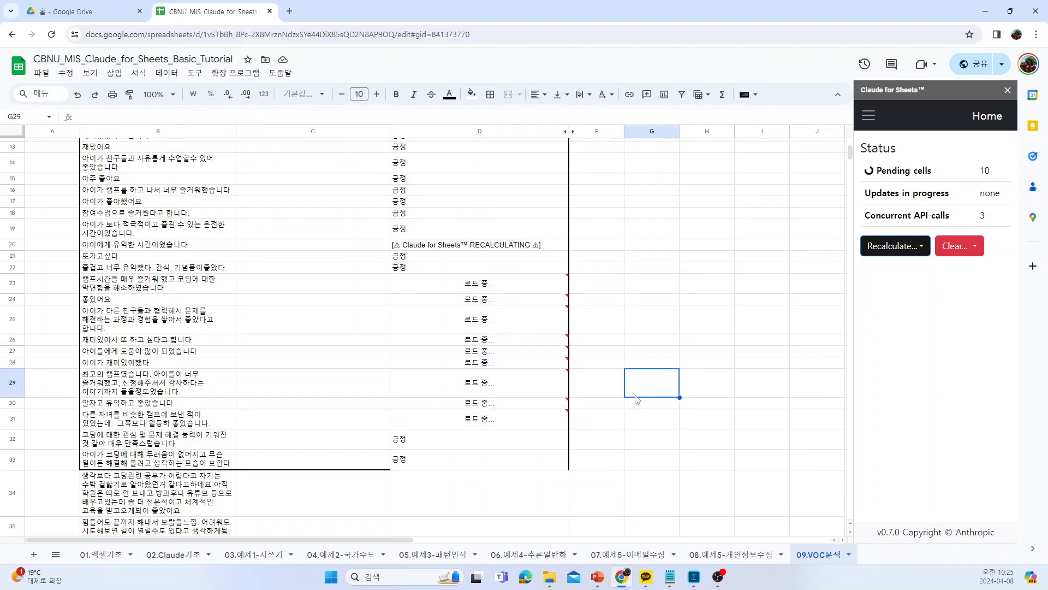
mouse_move(506, 317)
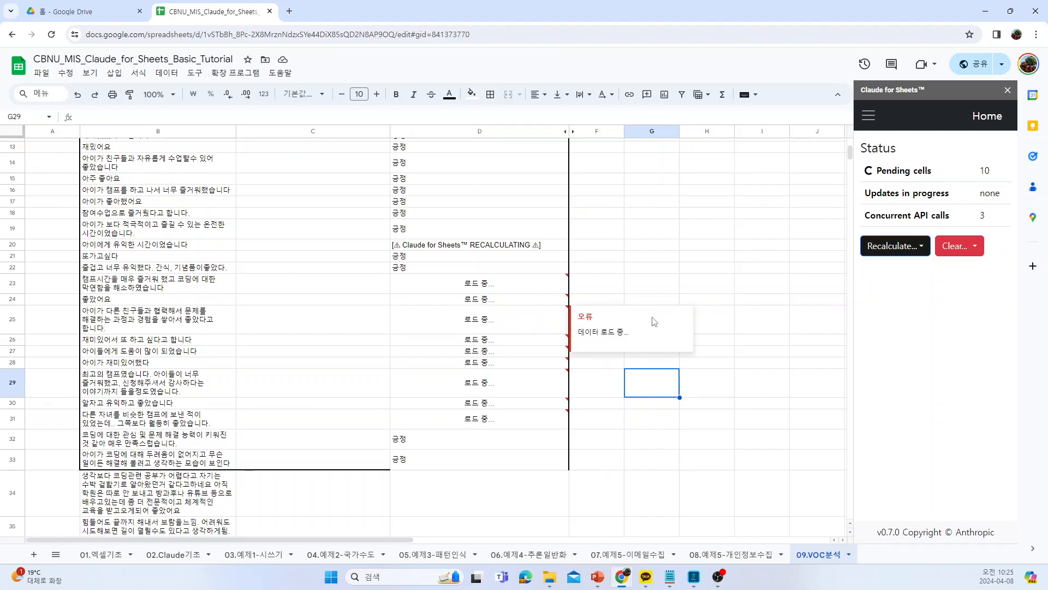
left_click(704, 285)
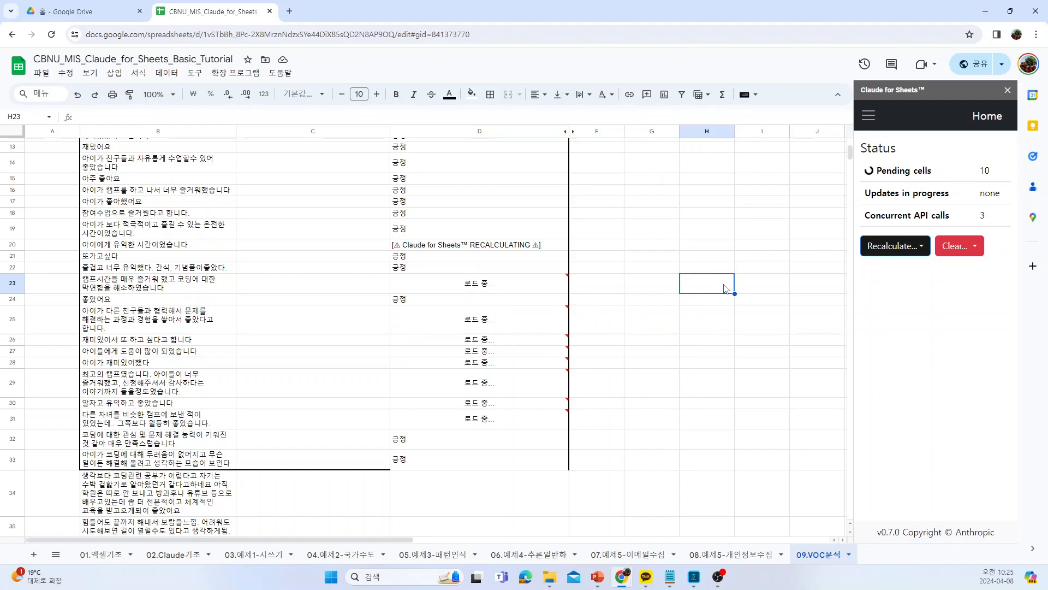